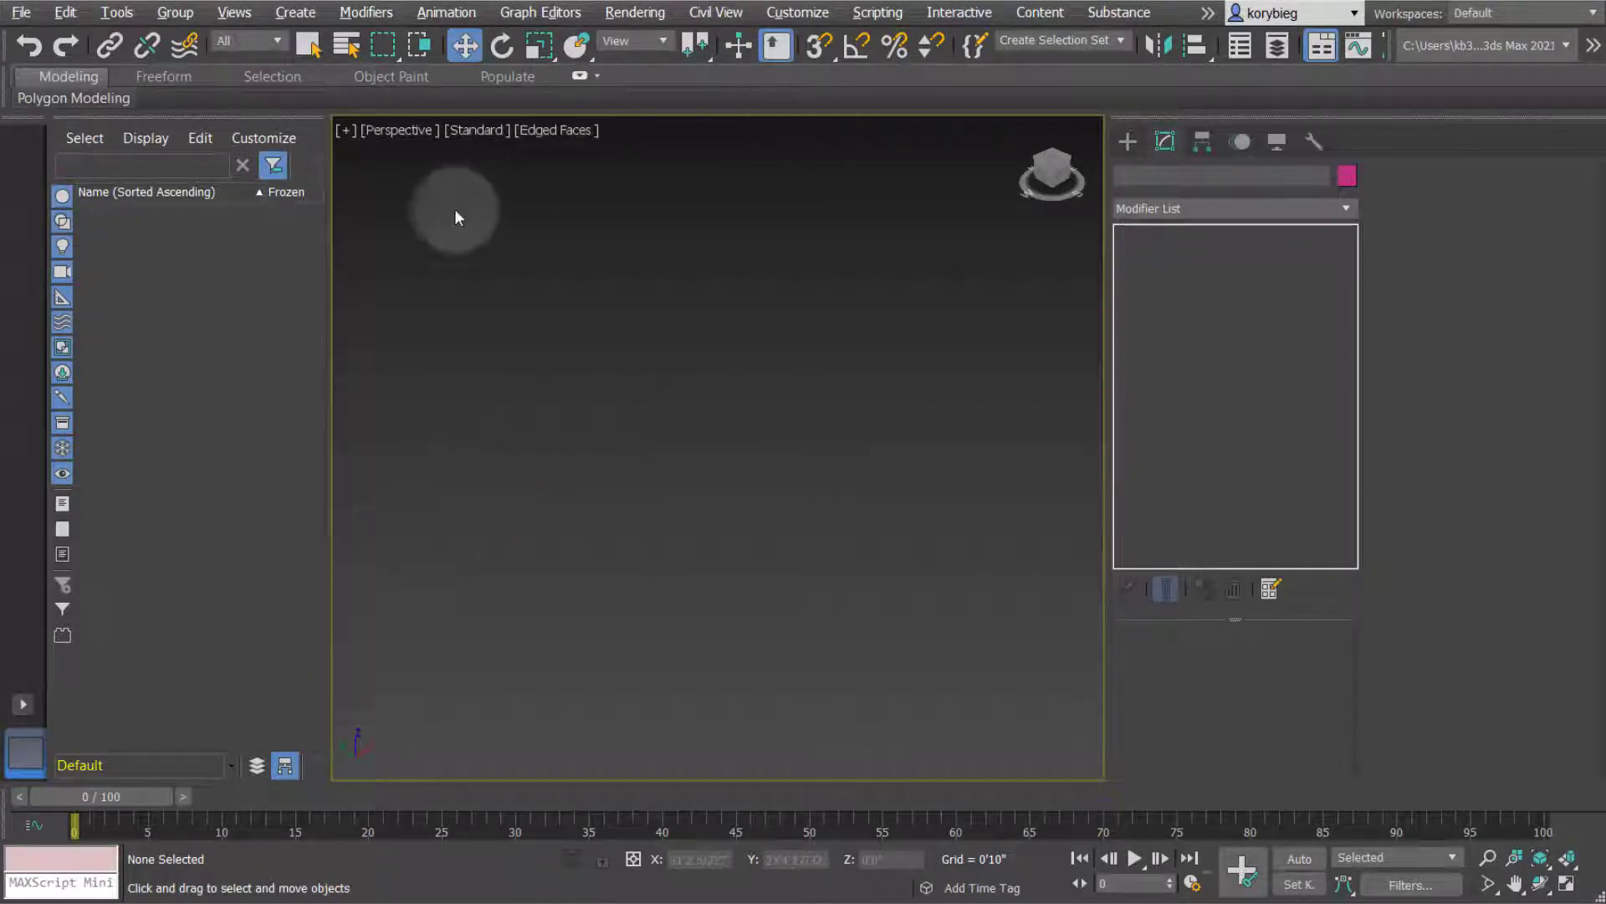
# Create a standard primitive plane about 12'3" long and 17'4" wide in the perspective view
pyautogui.click(1146, 144)
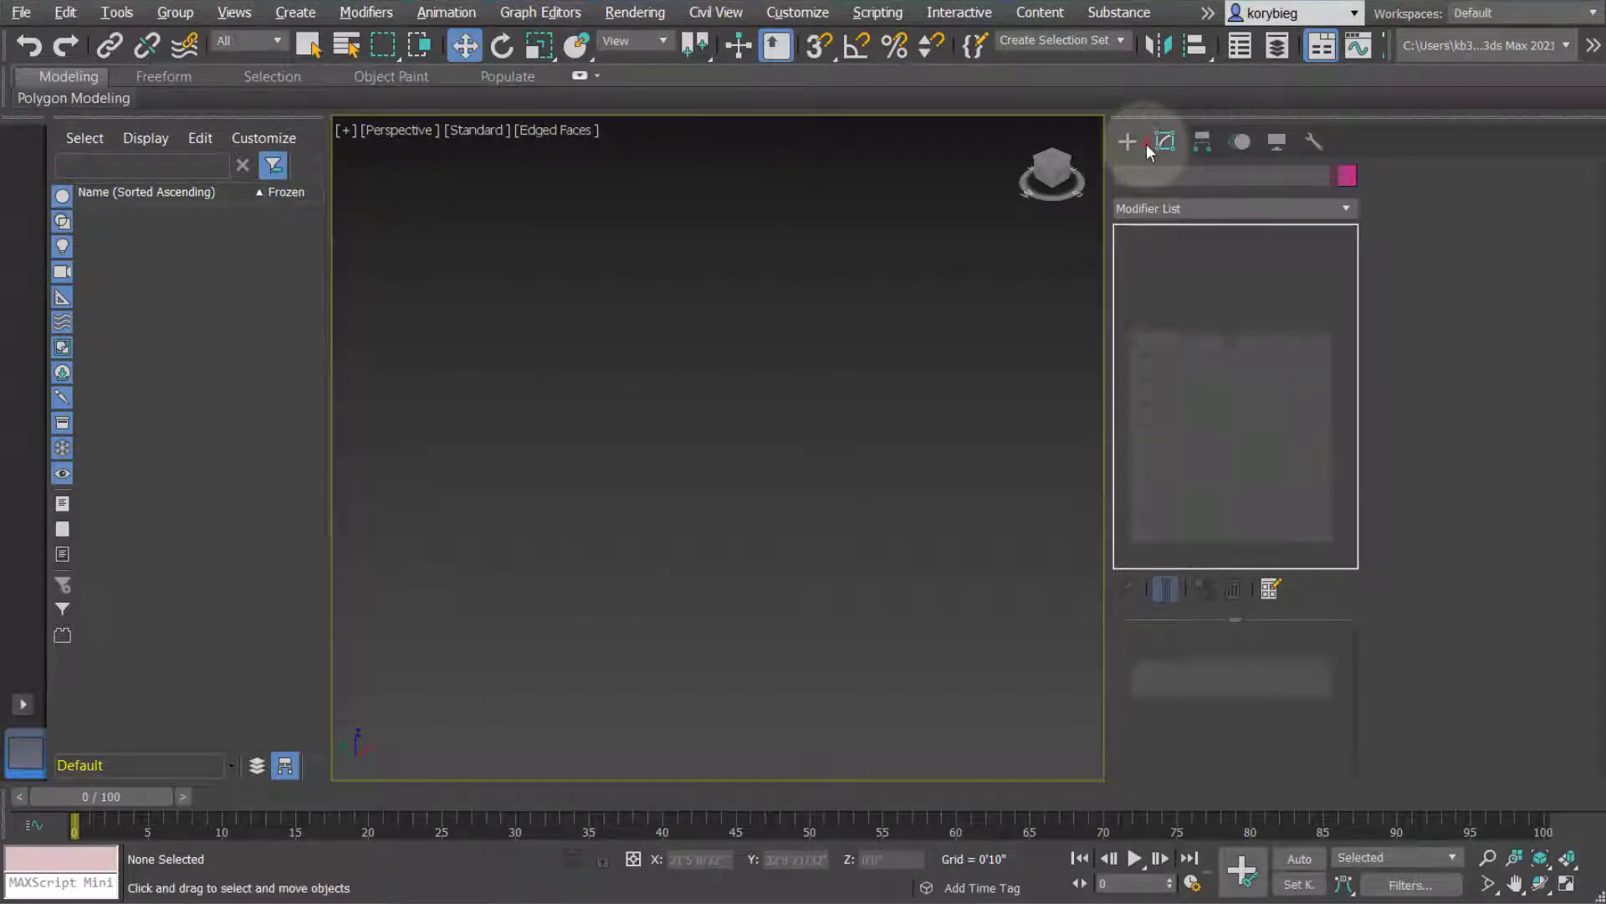
pyautogui.click(1152, 173)
pyautogui.click(1142, 204)
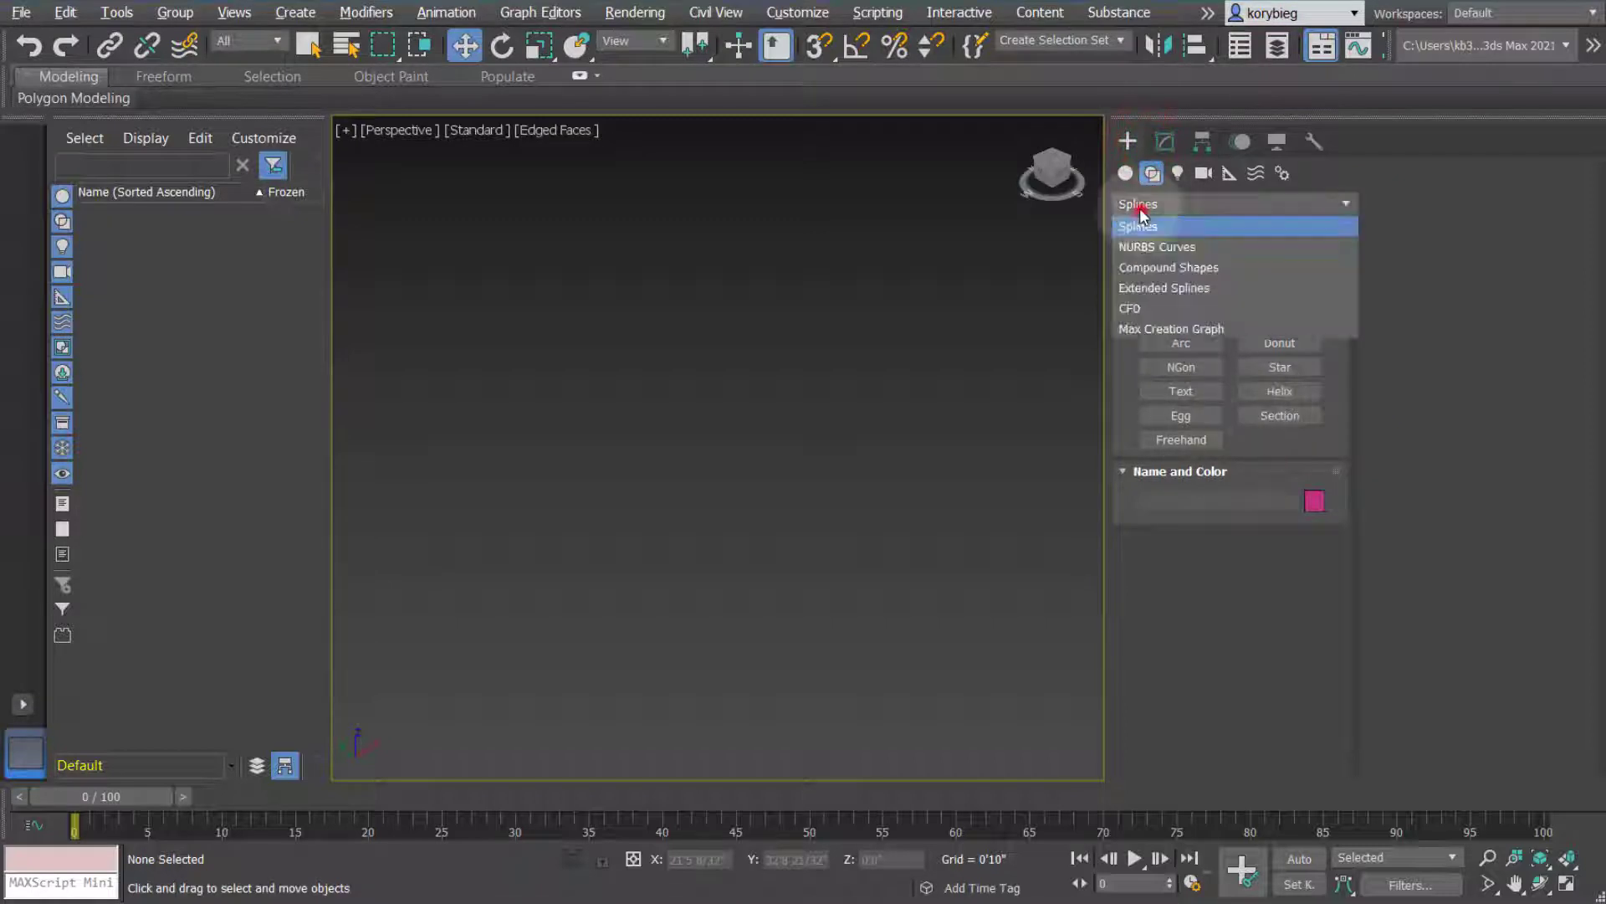
pyautogui.click(1125, 176)
pyautogui.click(1278, 372)
pyautogui.moveTo(871, 294); pyautogui.dragTo(761, 608)
pyautogui.moveTo(760, 608); pyautogui.dragTo(696, 529, button='middle')
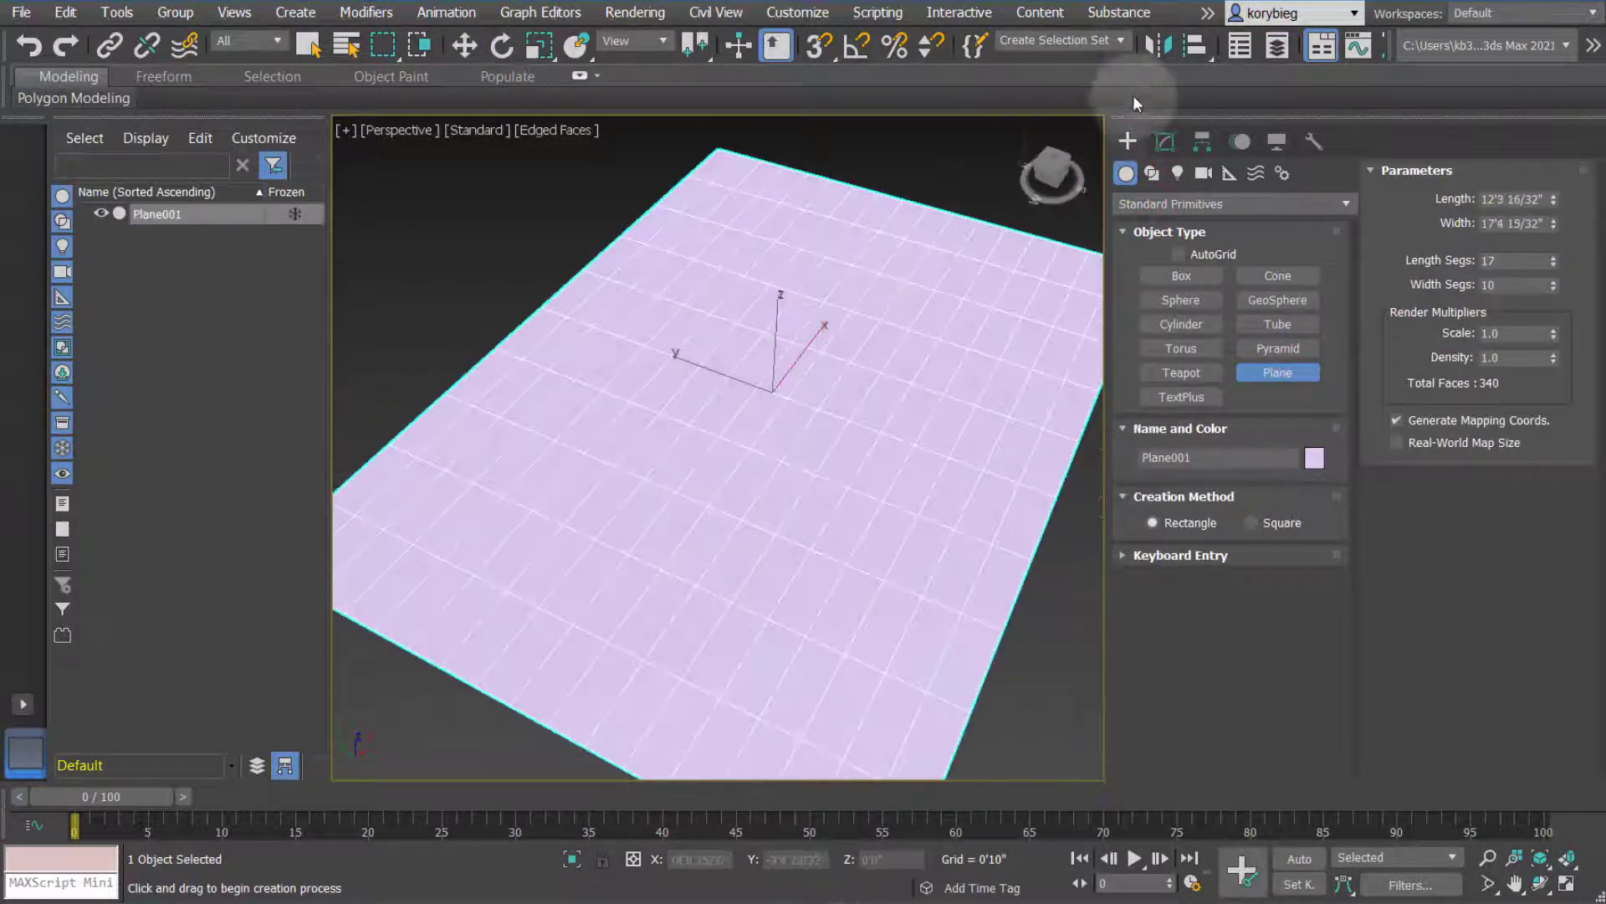
# Add an Edit Poly modifier to the plane
pyautogui.click(1165, 140)
pyautogui.click(1347, 214)
pyautogui.scroll(-5, 1238, 686)
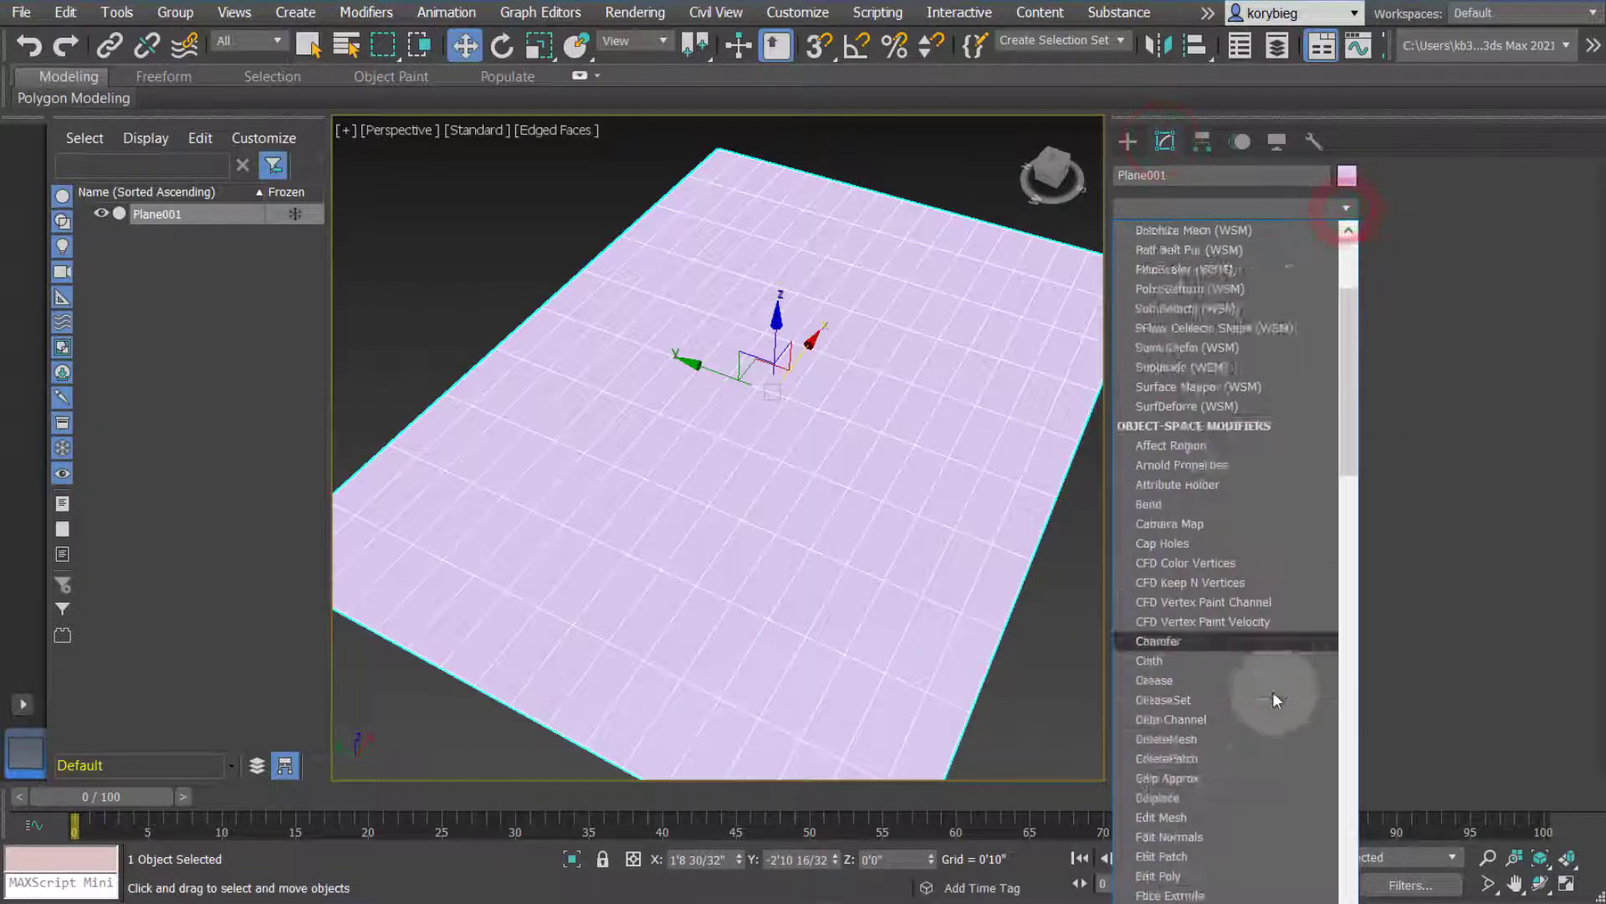
pyautogui.click(1172, 817)
pyautogui.keyDown('alt'); pyautogui.moveTo(900, 498); pyautogui.dragTo(854, 497, button='middle'); pyautogui.keyUp('alt')
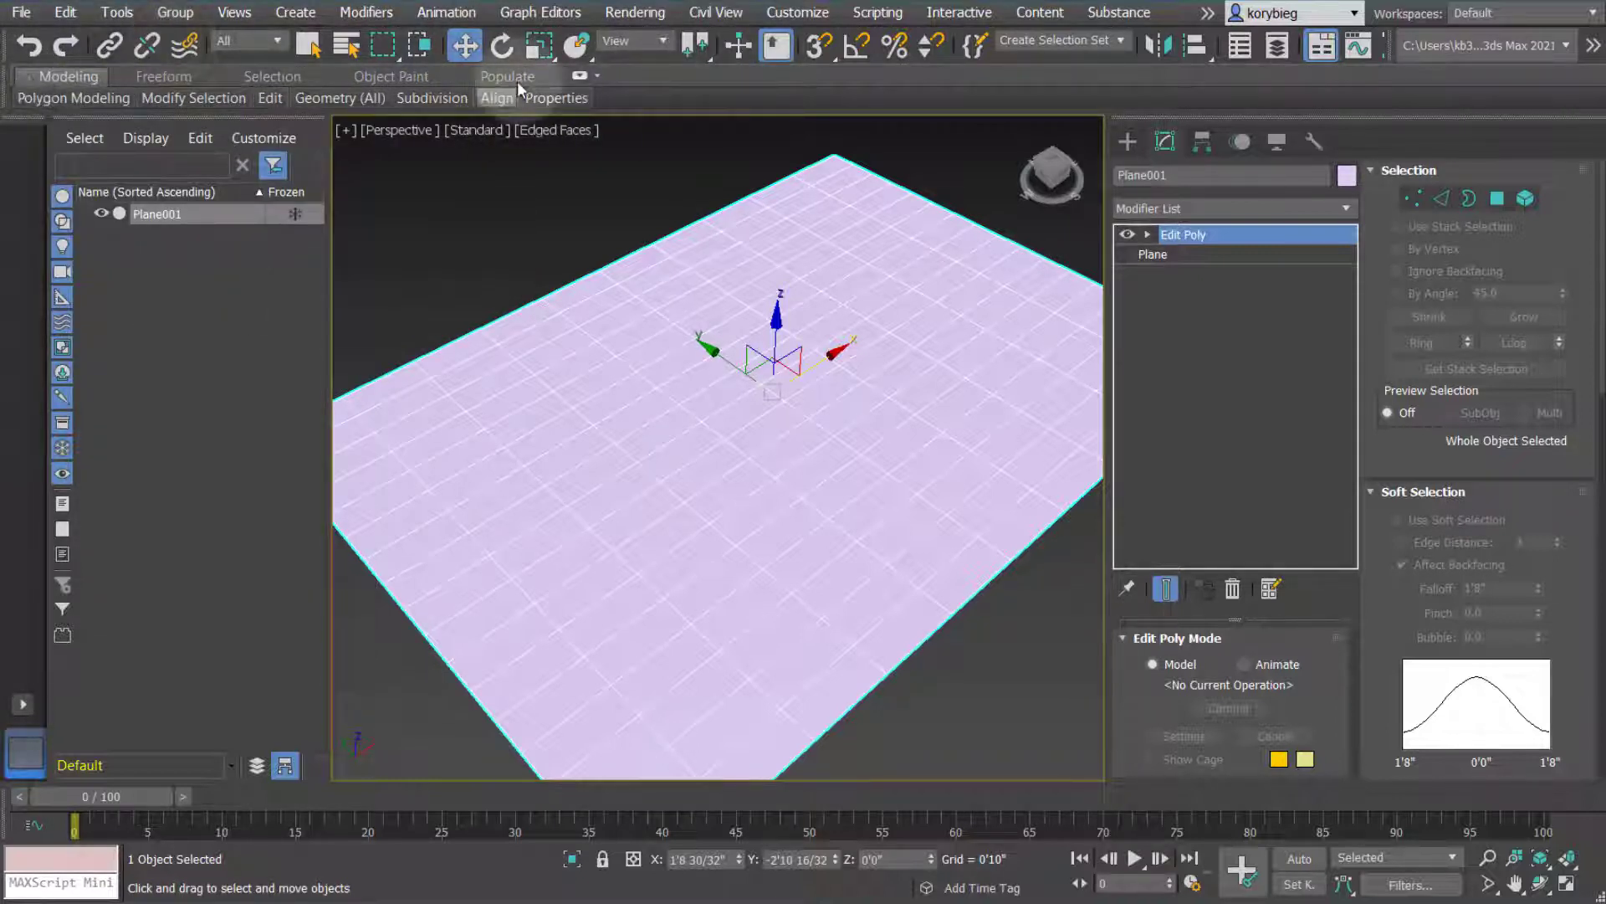
# Expand the modeling ribbon to full size and leave the polygon modeling tools displayed
pyautogui.click(579, 76)
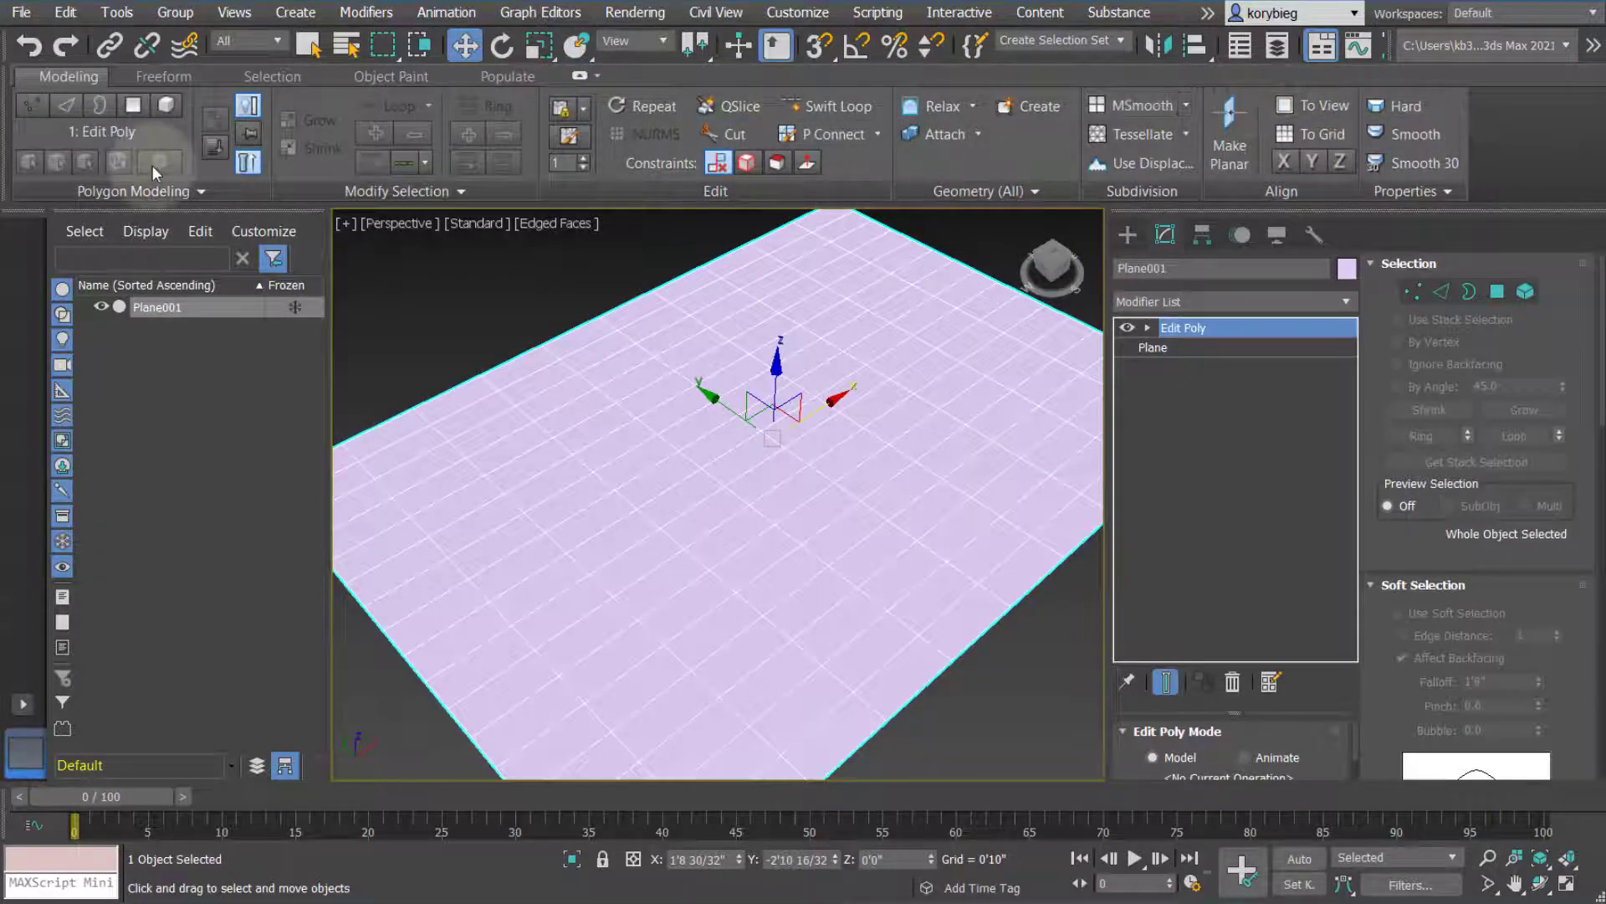
pyautogui.click(149, 76)
pyautogui.click(262, 74)
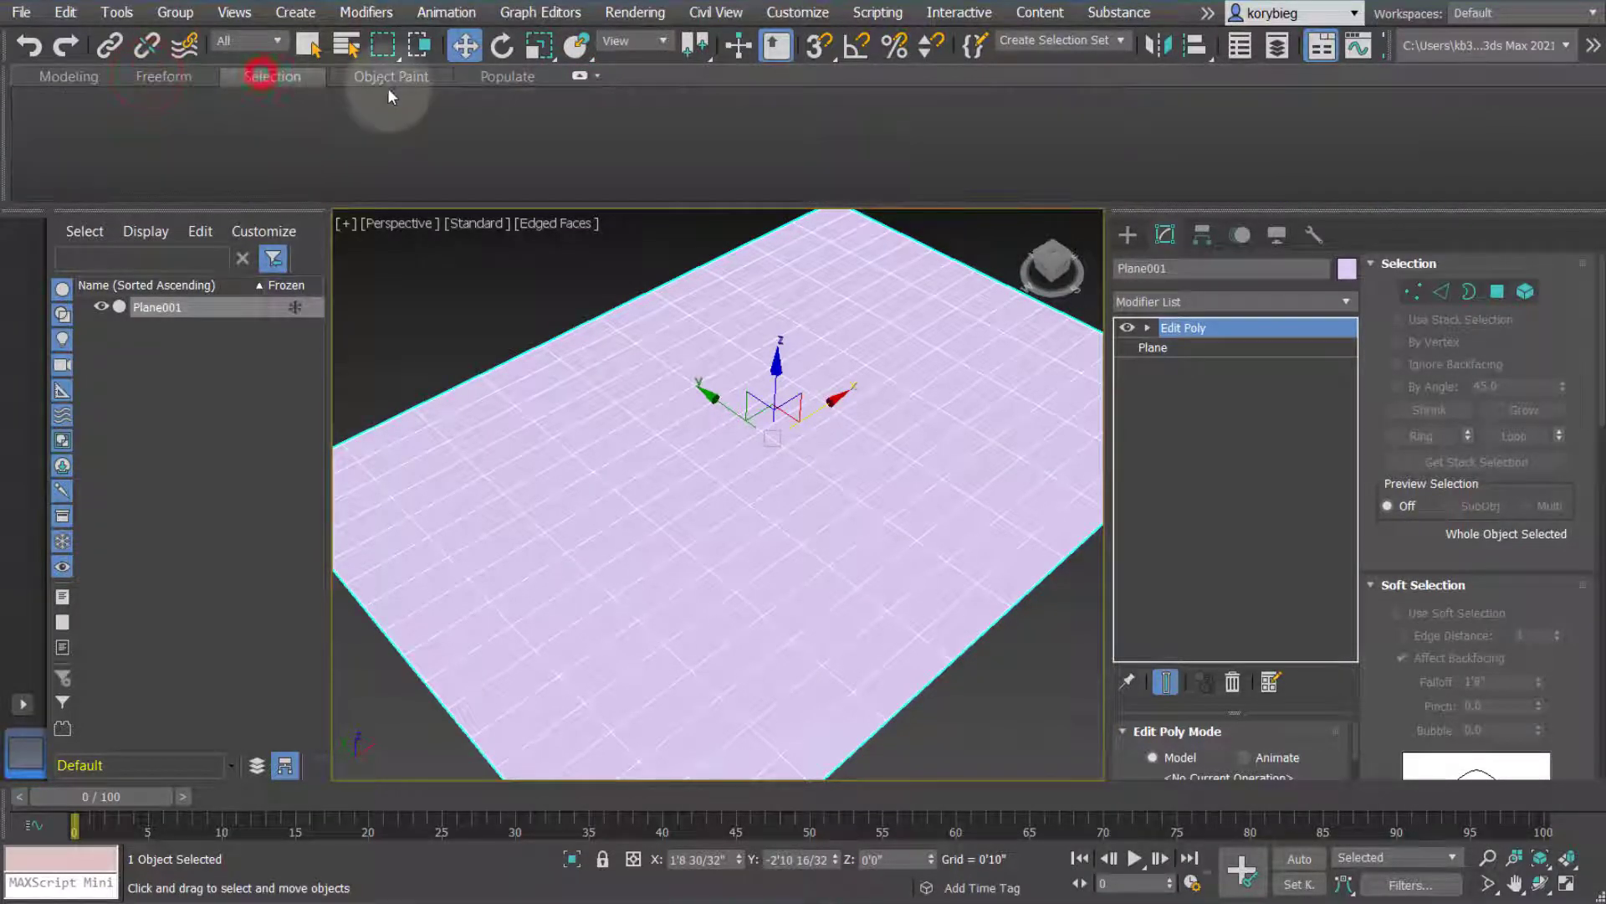
pyautogui.click(390, 77)
pyautogui.click(164, 76)
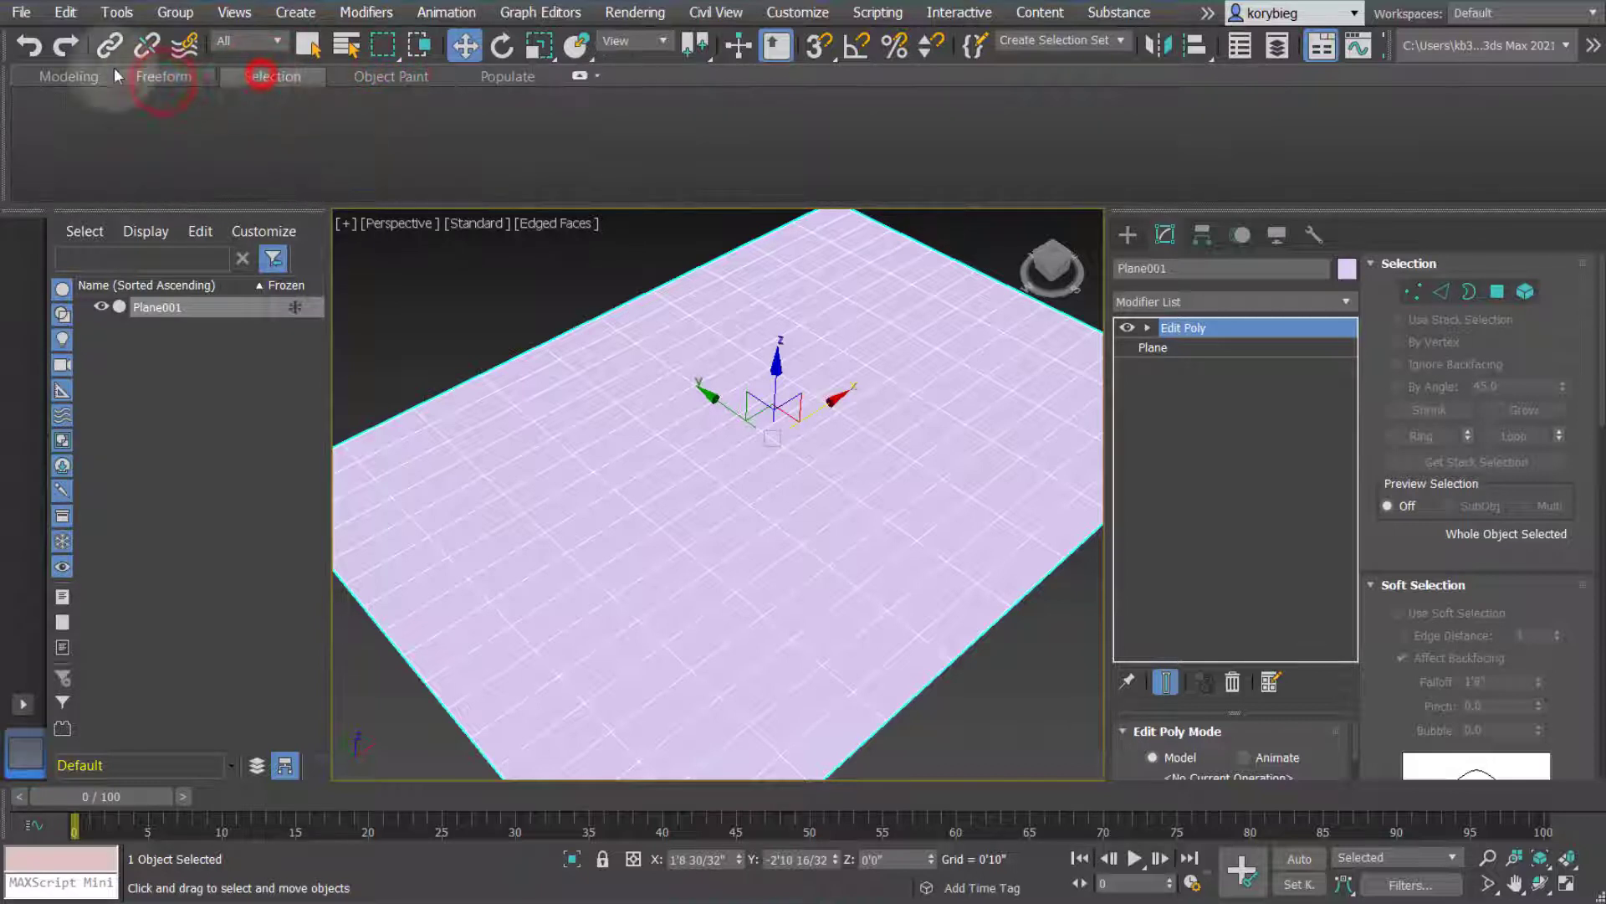
pyautogui.click(71, 77)
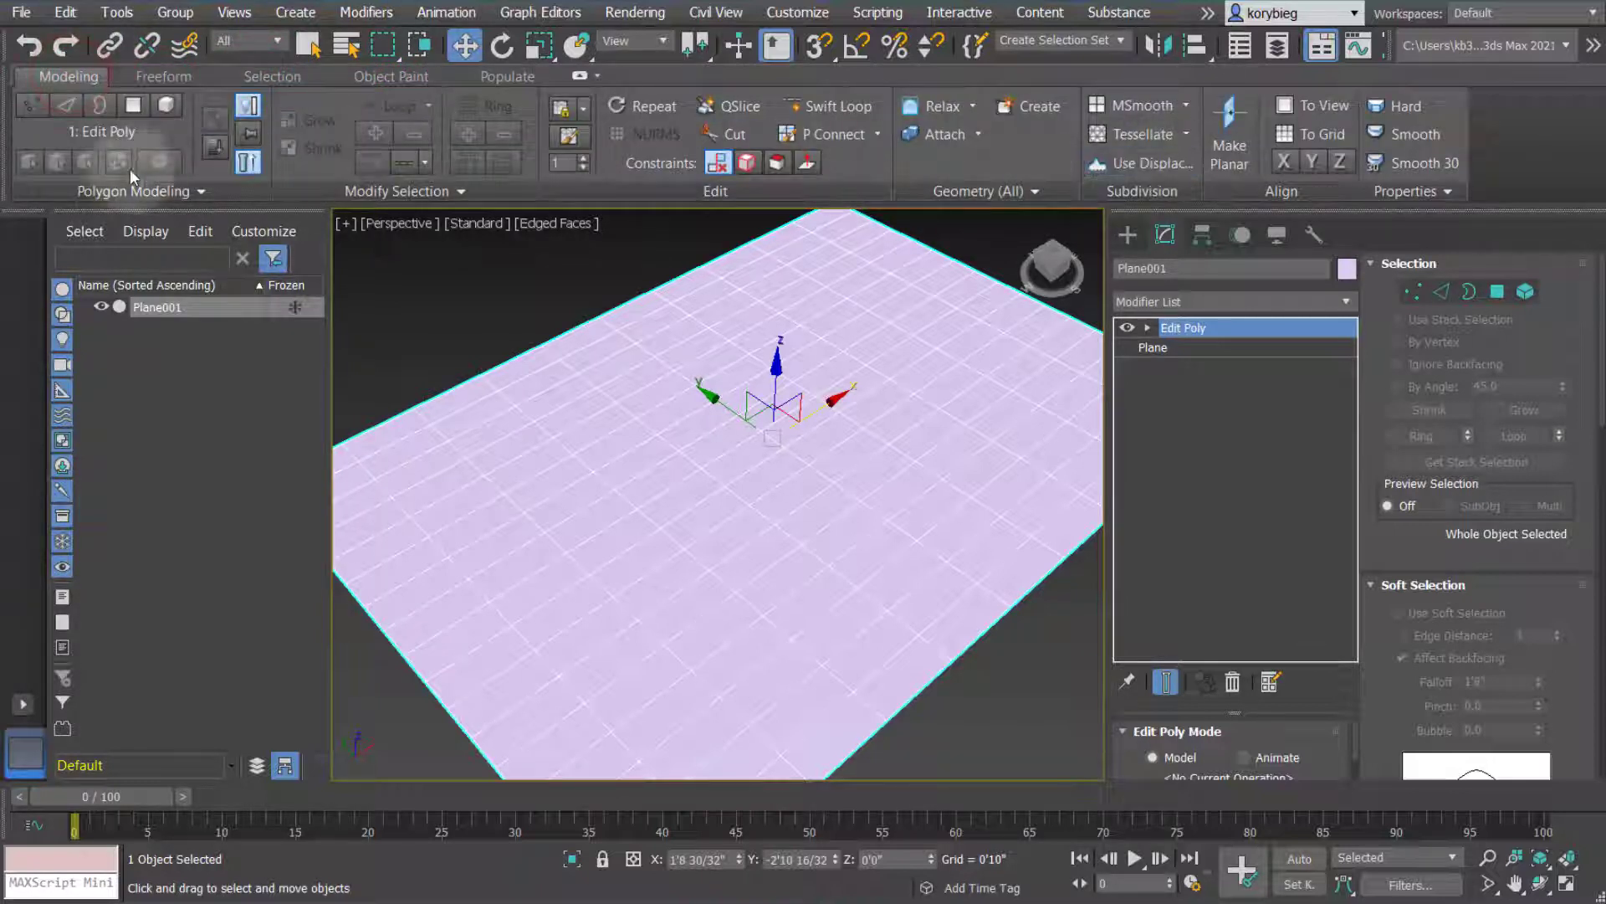
# Examine the editing tools offered at the Edit Poly's Vertex, Edge, Border, Polygon and Element levels
pyautogui.click(1148, 327)
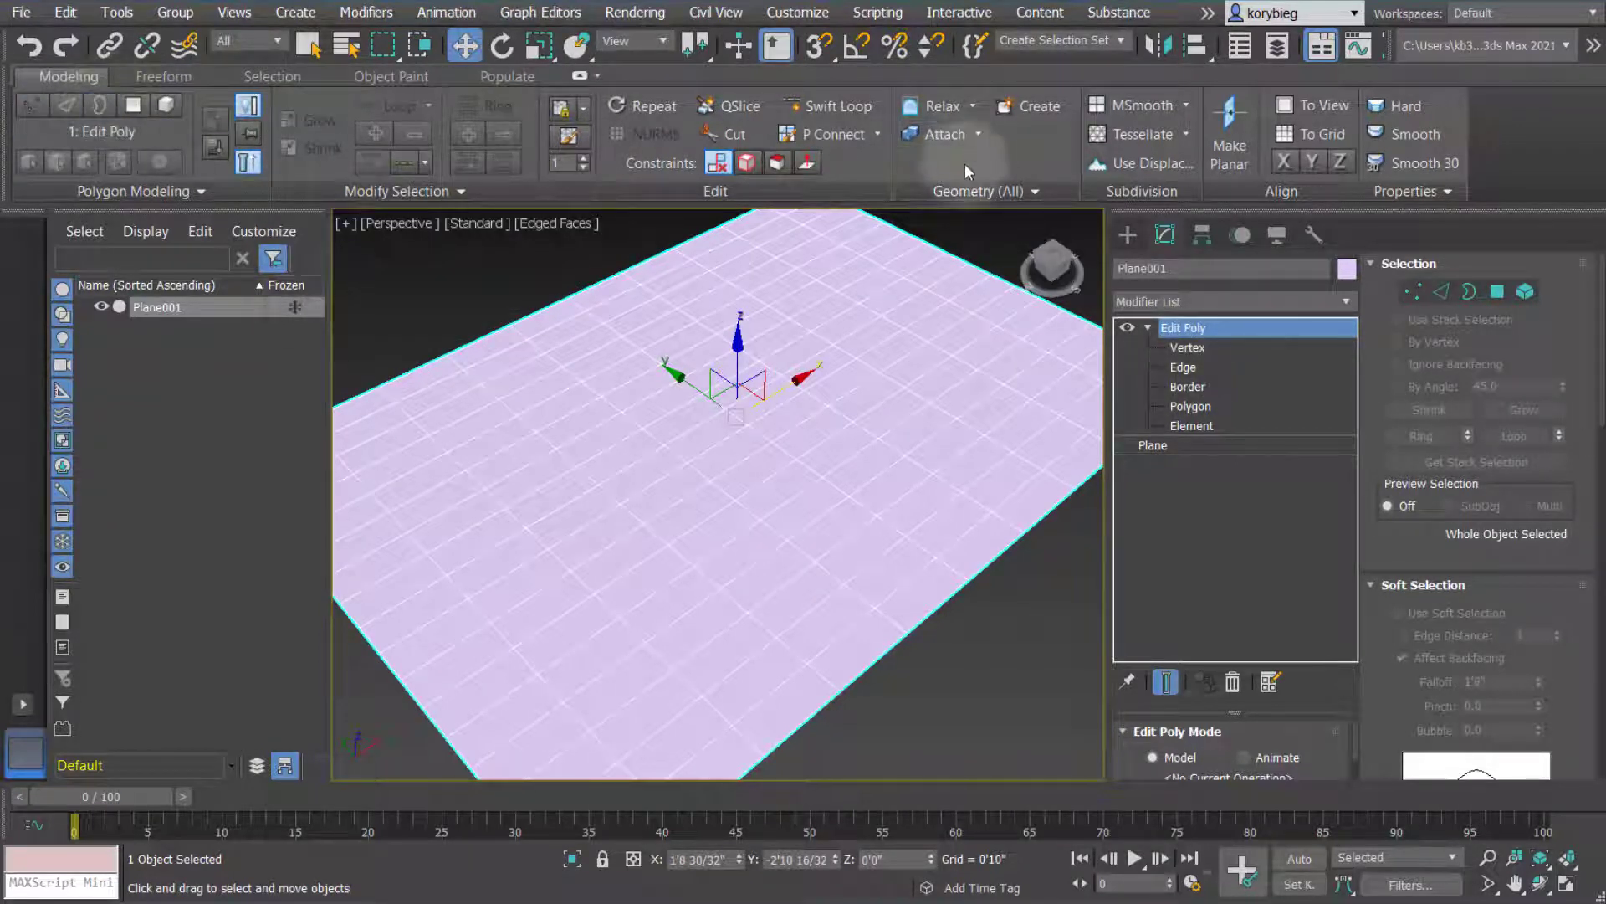
pyautogui.click(1186, 347)
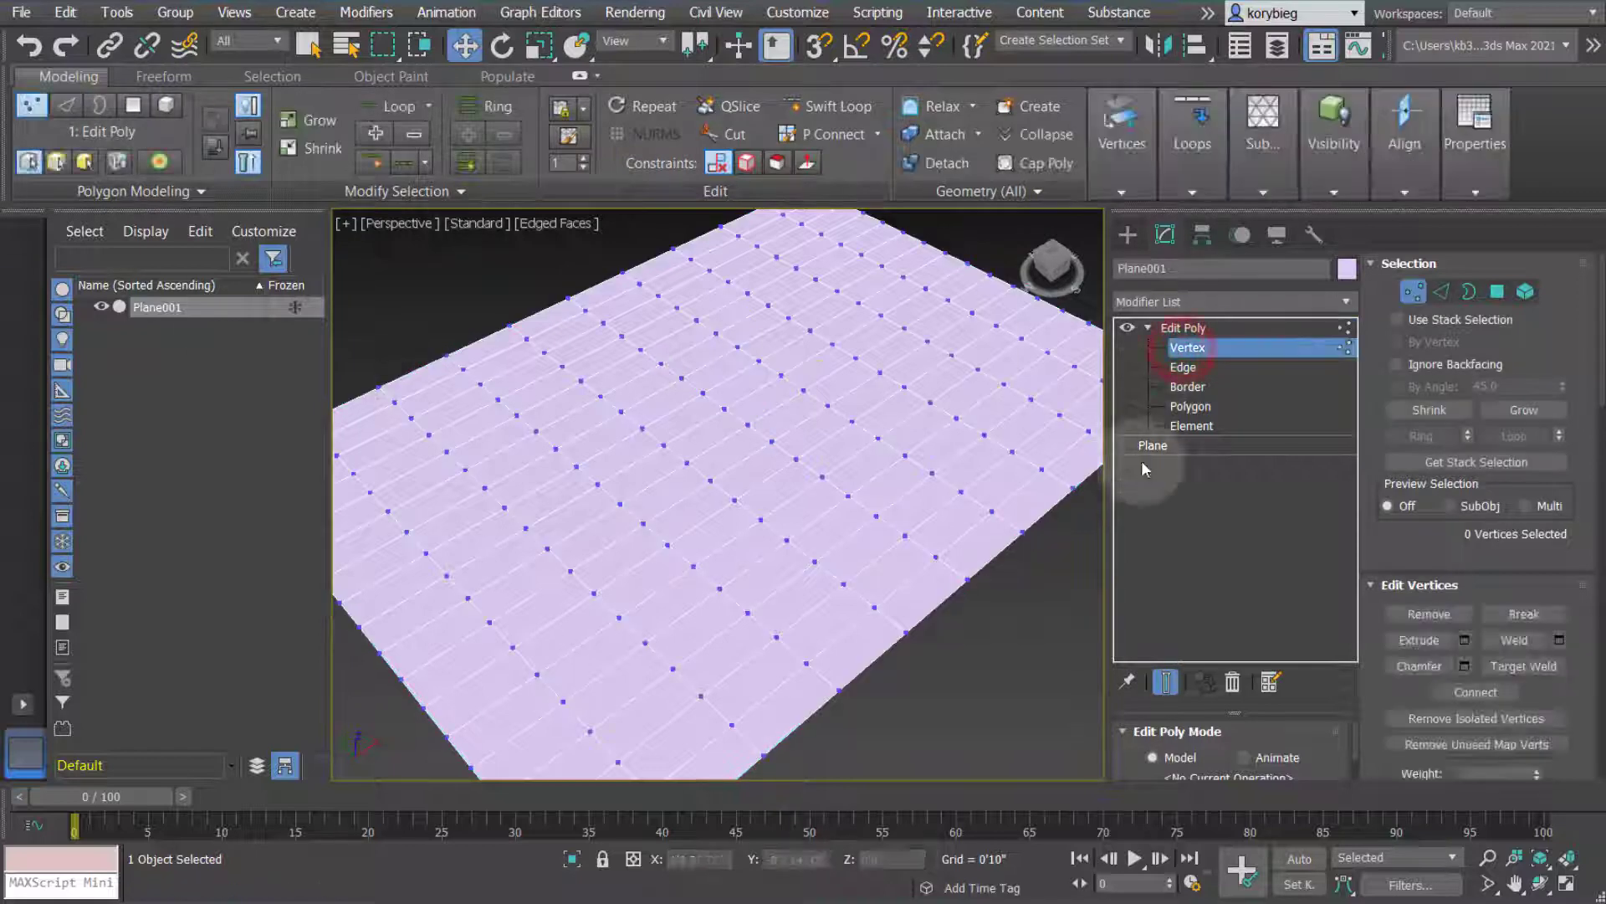
pyautogui.moveTo(1395, 549); pyautogui.dragTo(1412, 410)
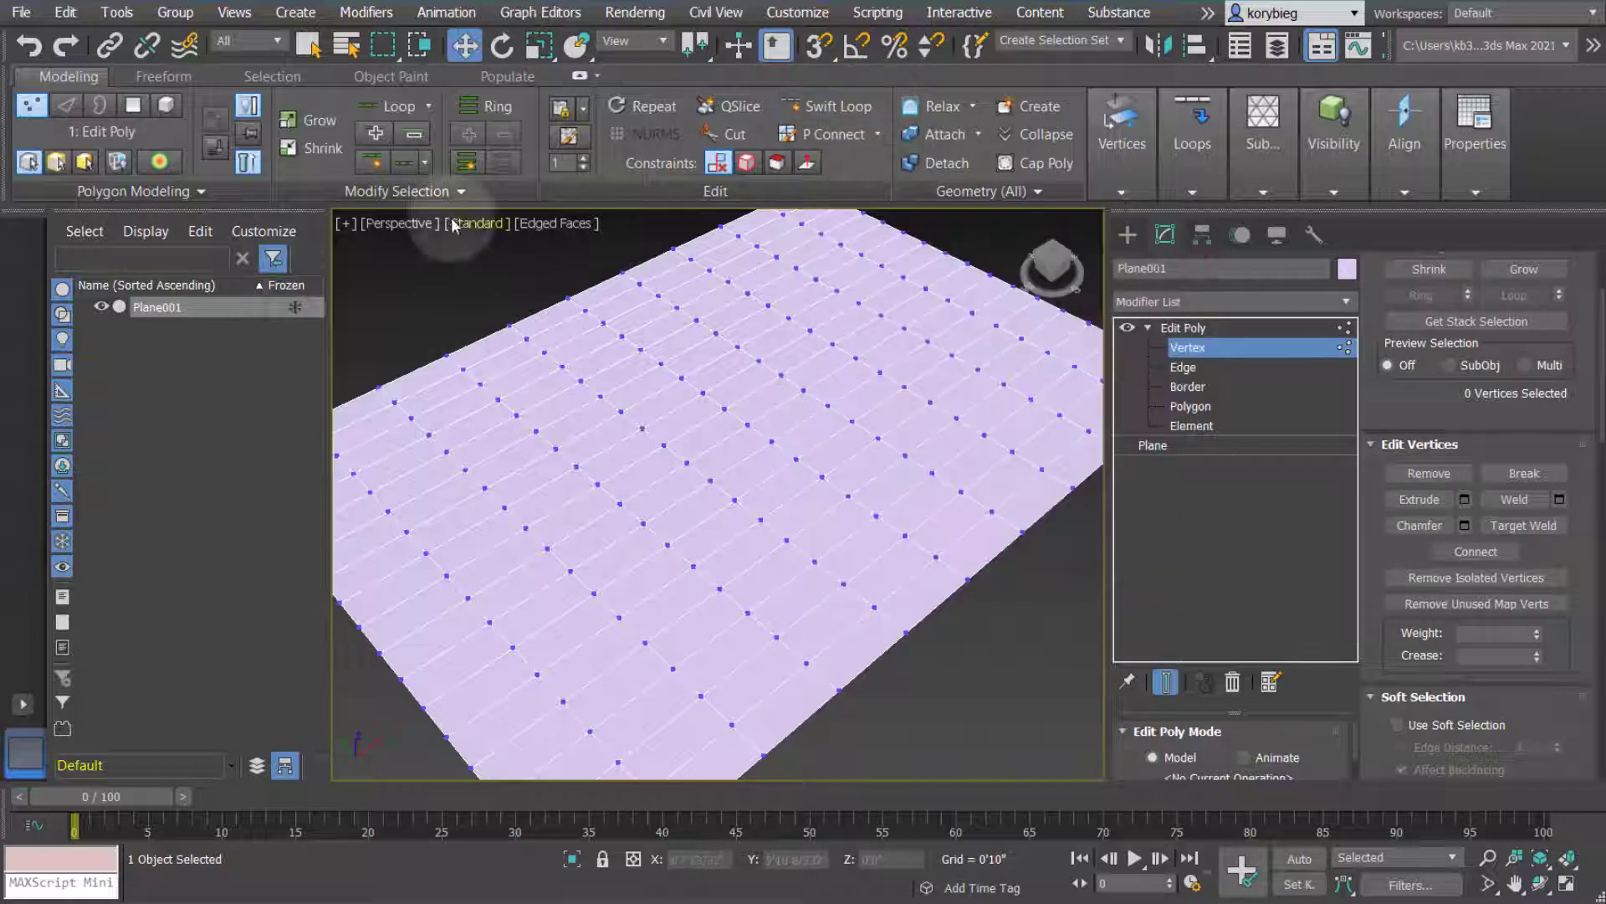
pyautogui.click(65, 105)
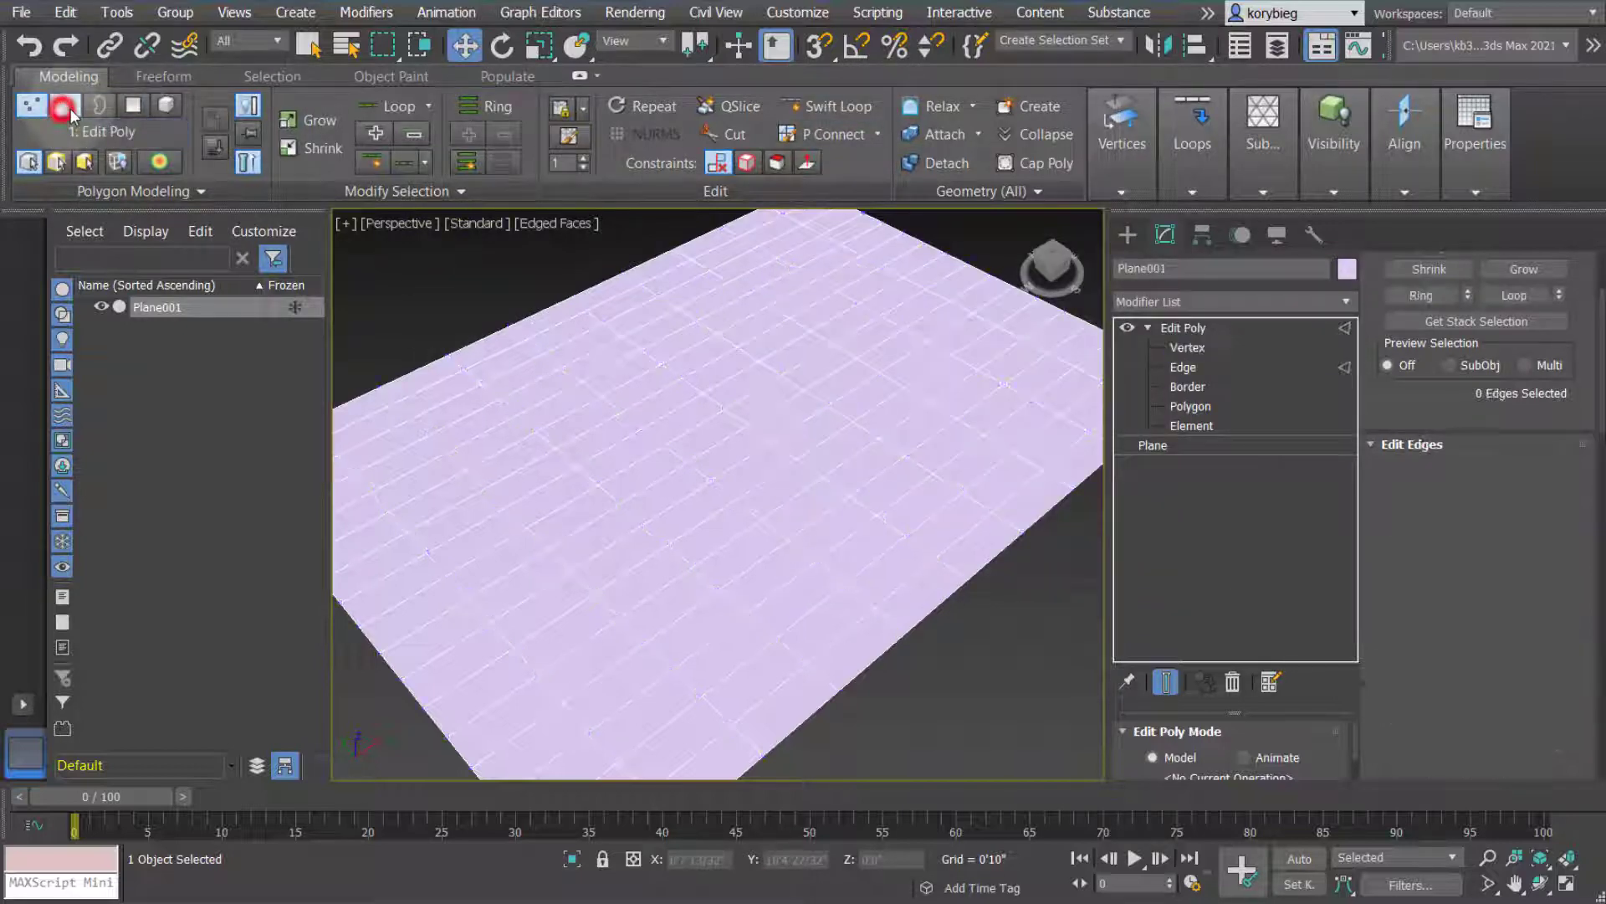
pyautogui.click(95, 106)
pyautogui.click(42, 106)
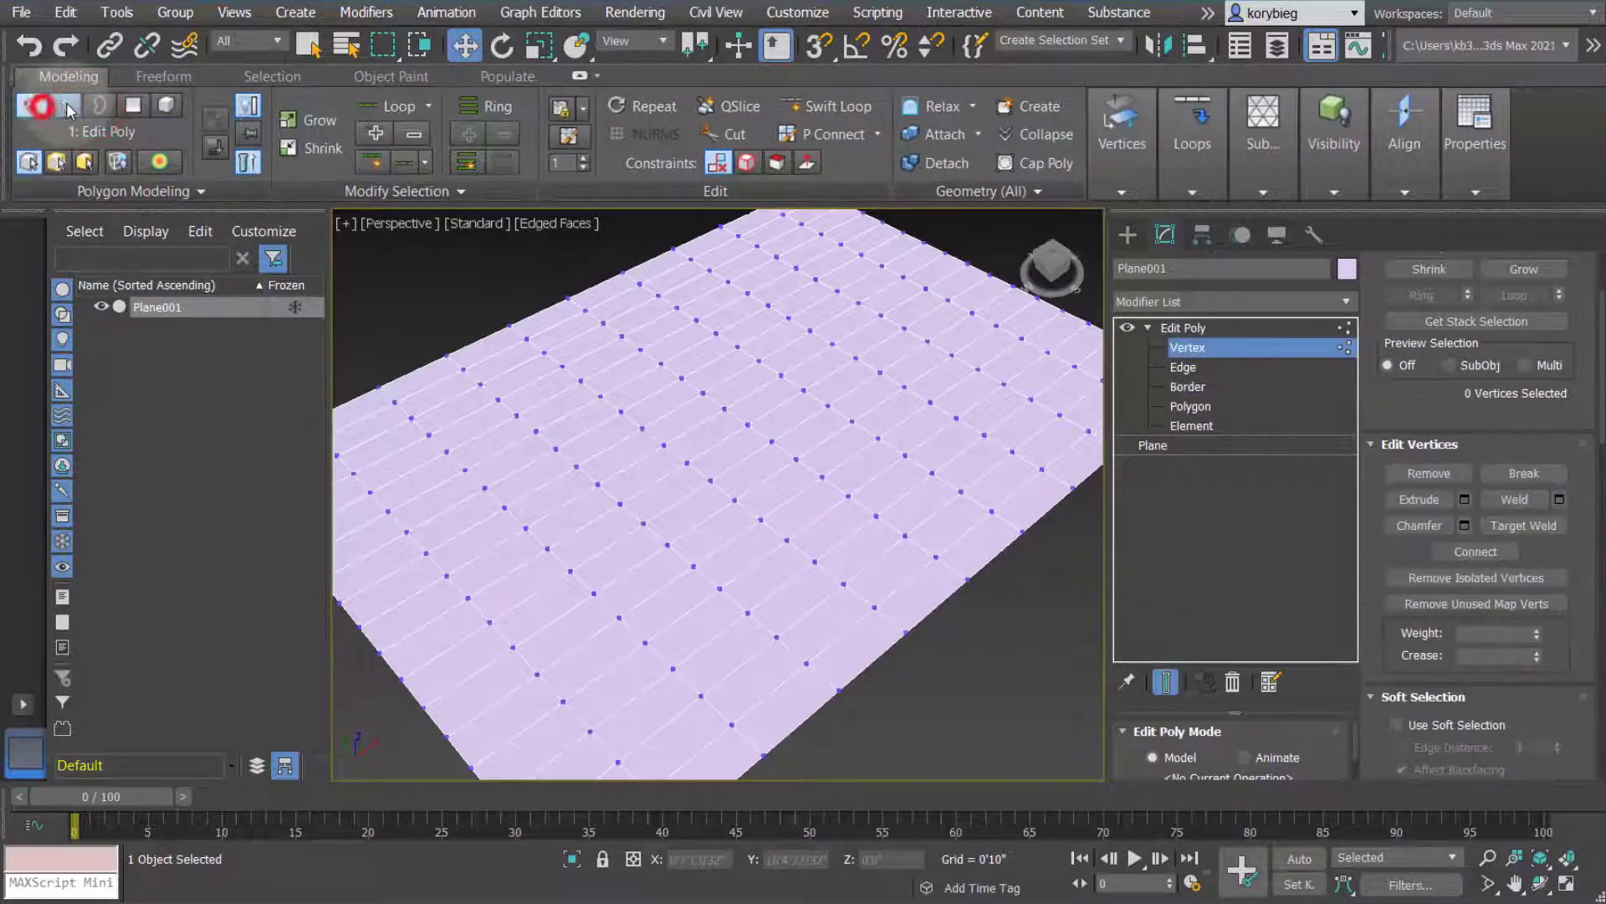
pyautogui.click(66, 106)
pyautogui.click(101, 105)
pyautogui.click(133, 105)
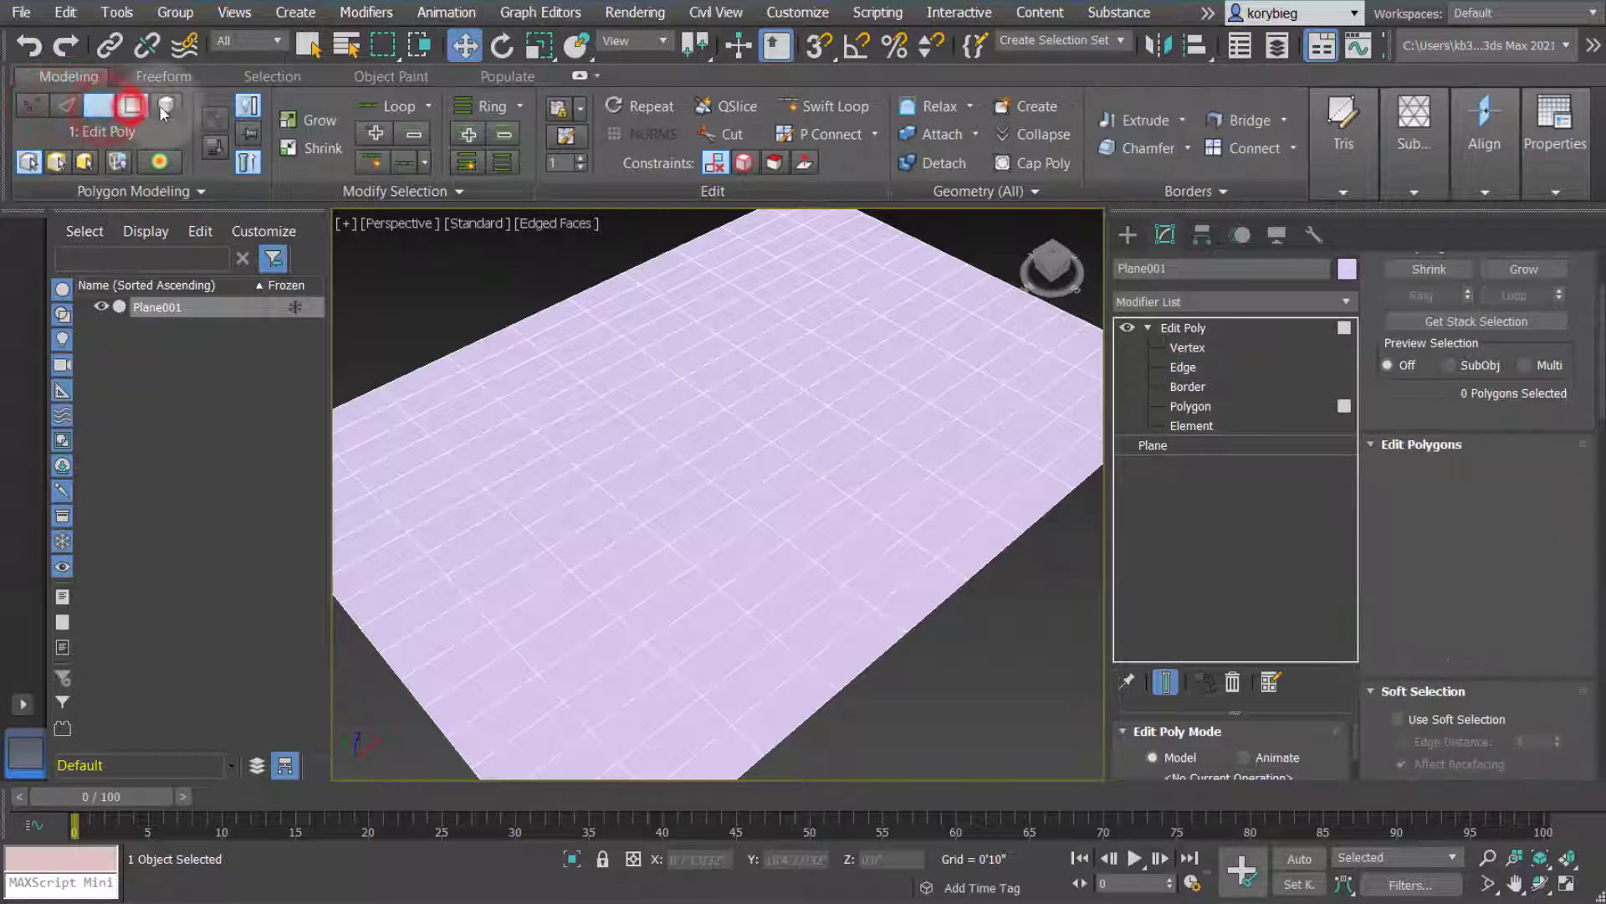
pyautogui.click(164, 107)
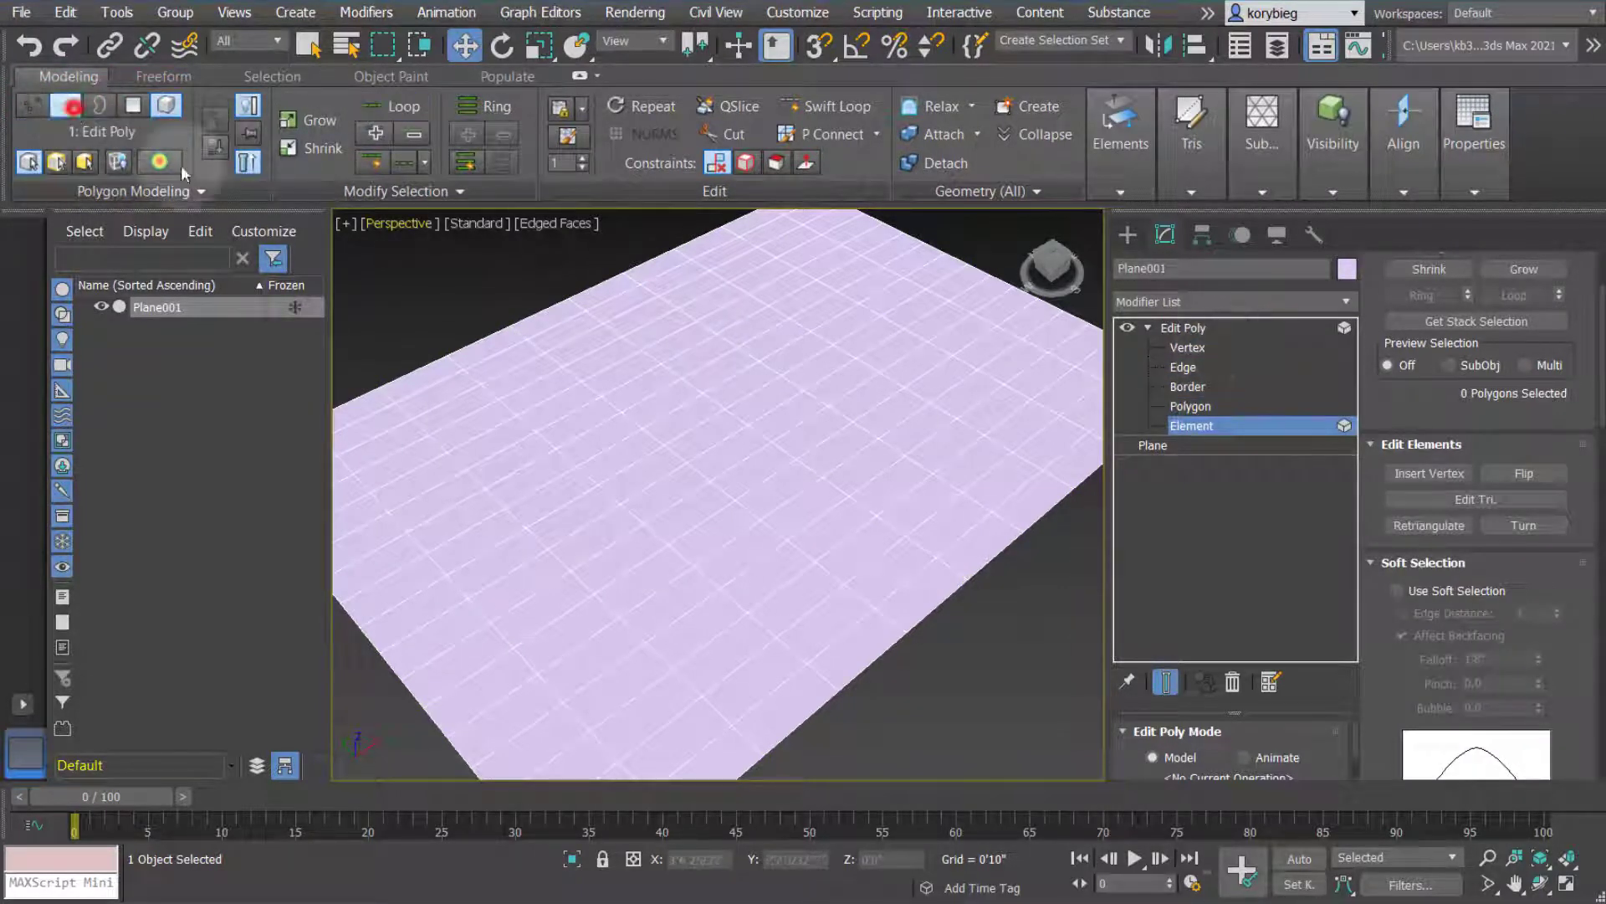
# Select one edge of the plane at Edge level, extend it to its full loop and add the ring of edges
pyautogui.click(71, 106)
pyautogui.click(615, 361)
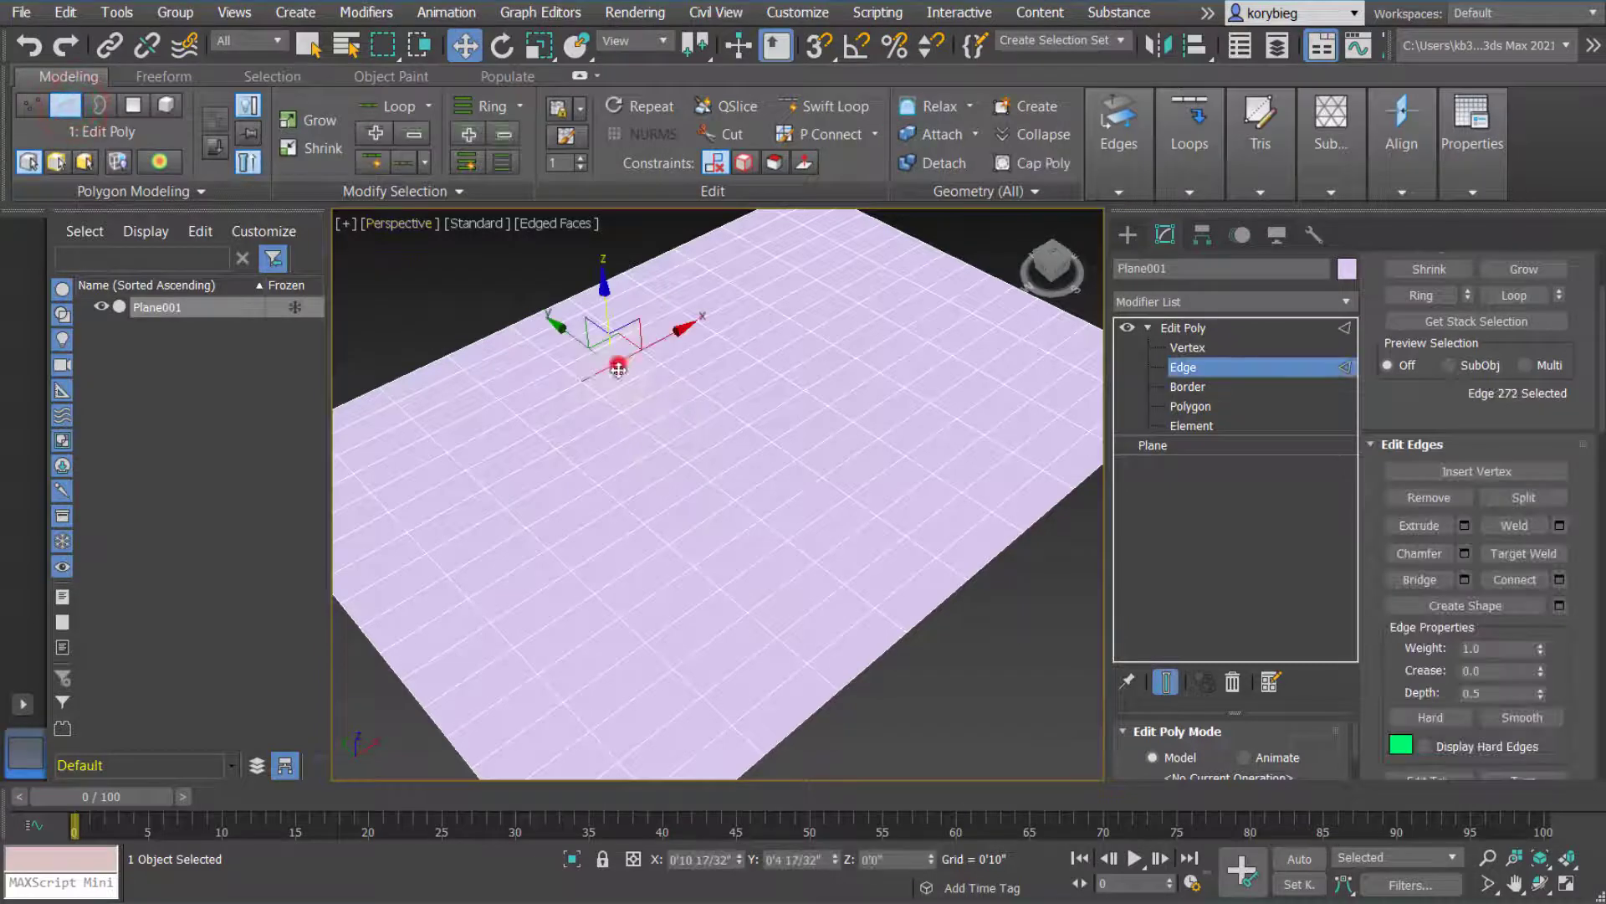
pyautogui.click(394, 106)
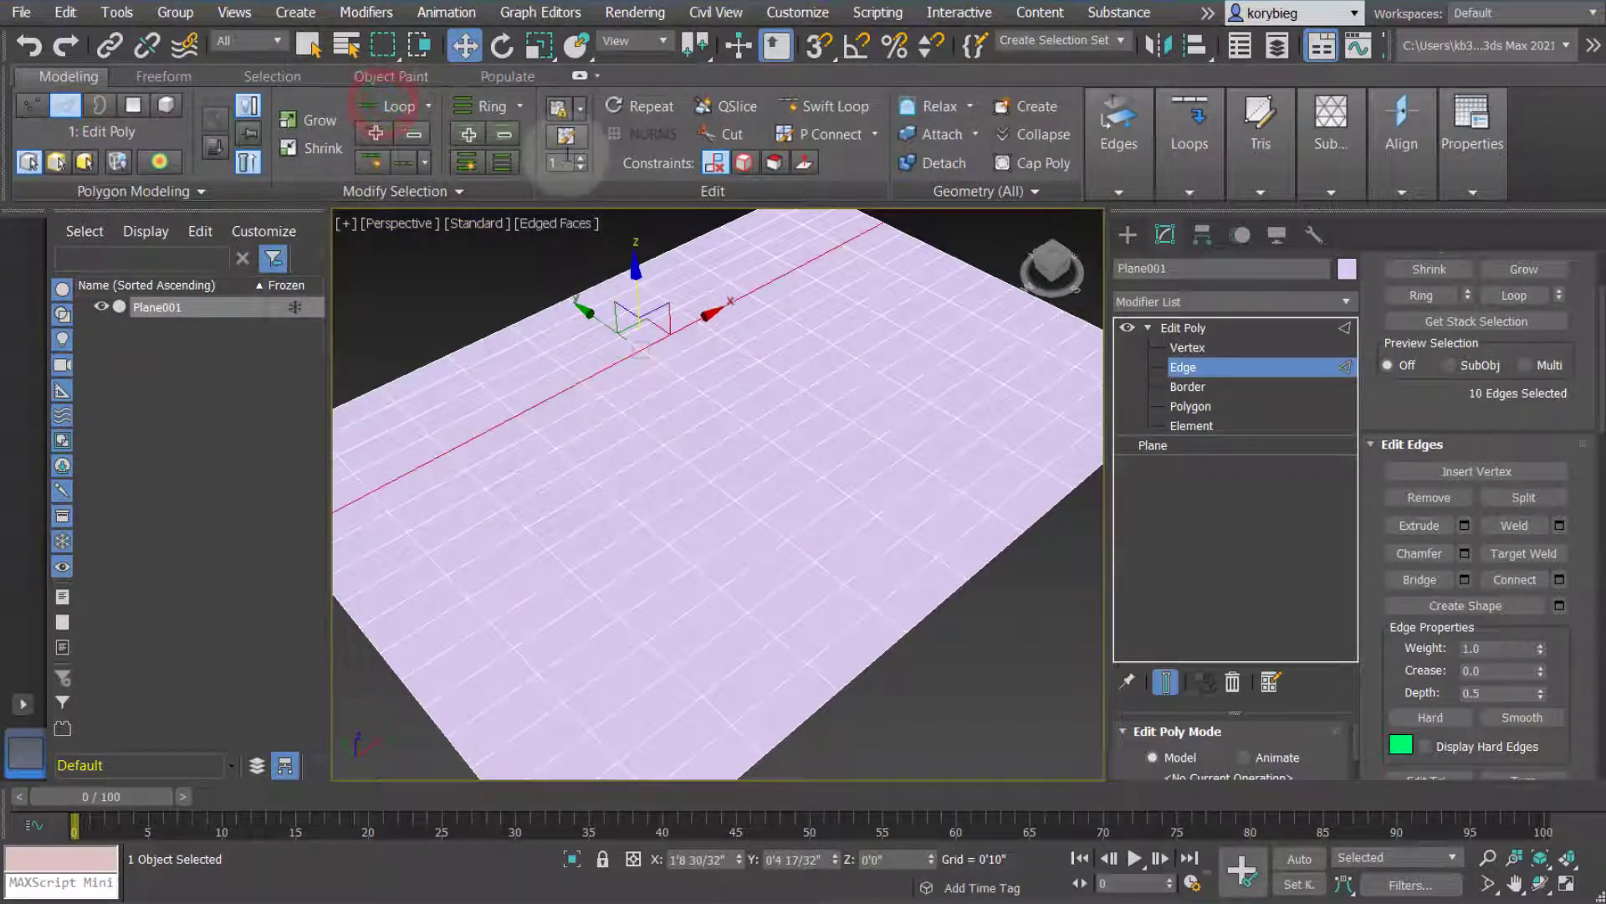
pyautogui.click(486, 106)
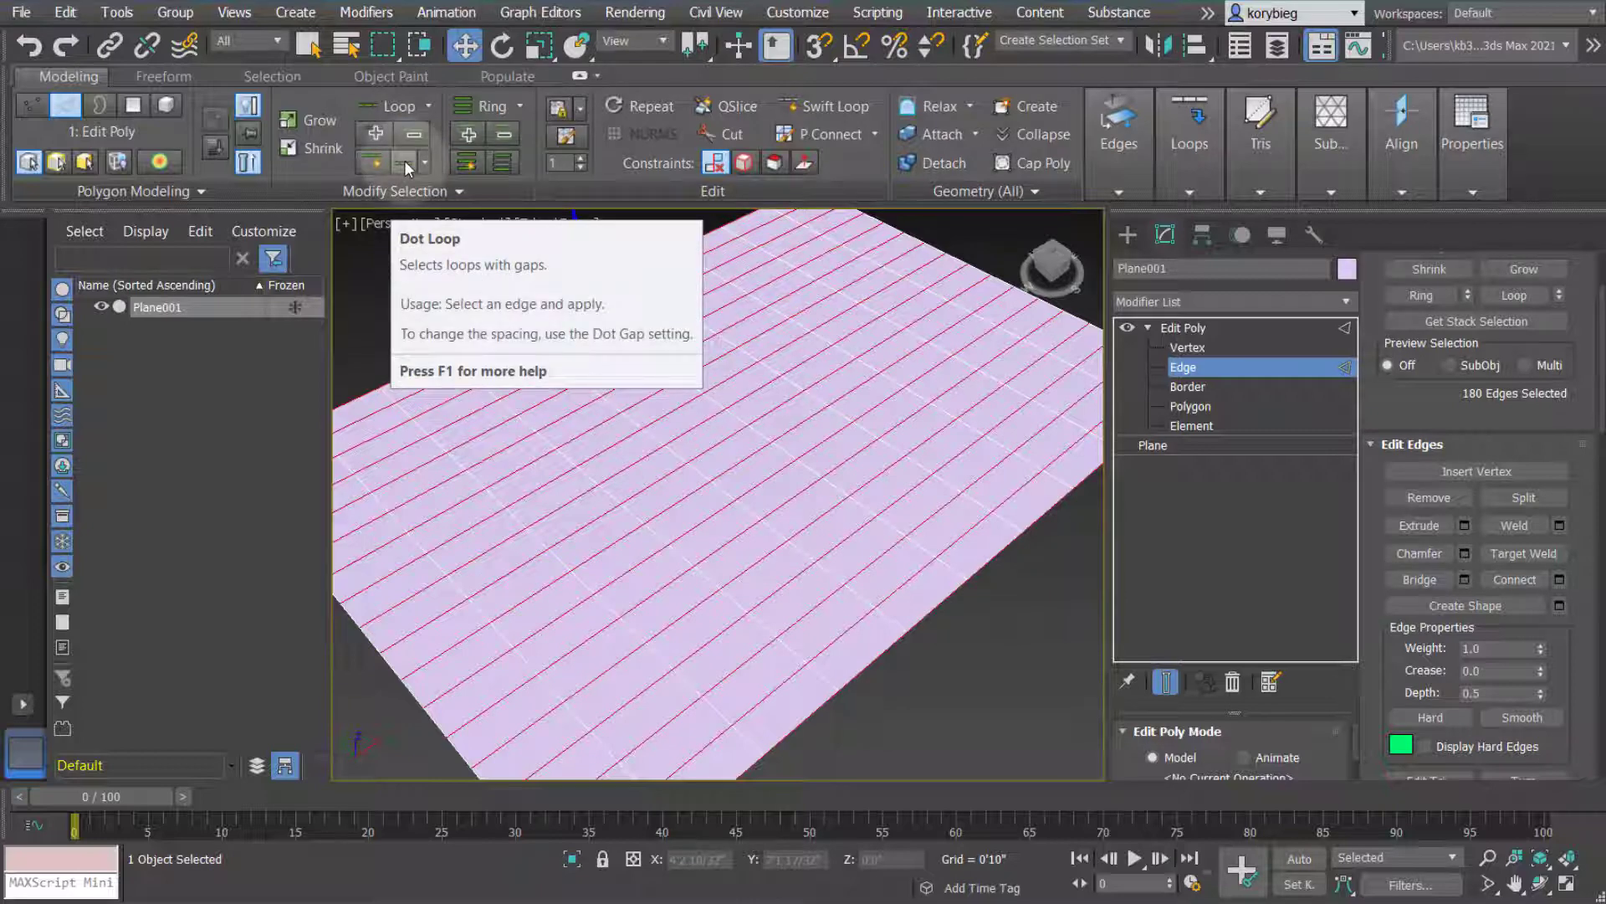
# Select a dot loop from a single edge, grow and shrink that selection, and clear it
pyautogui.click(550, 395)
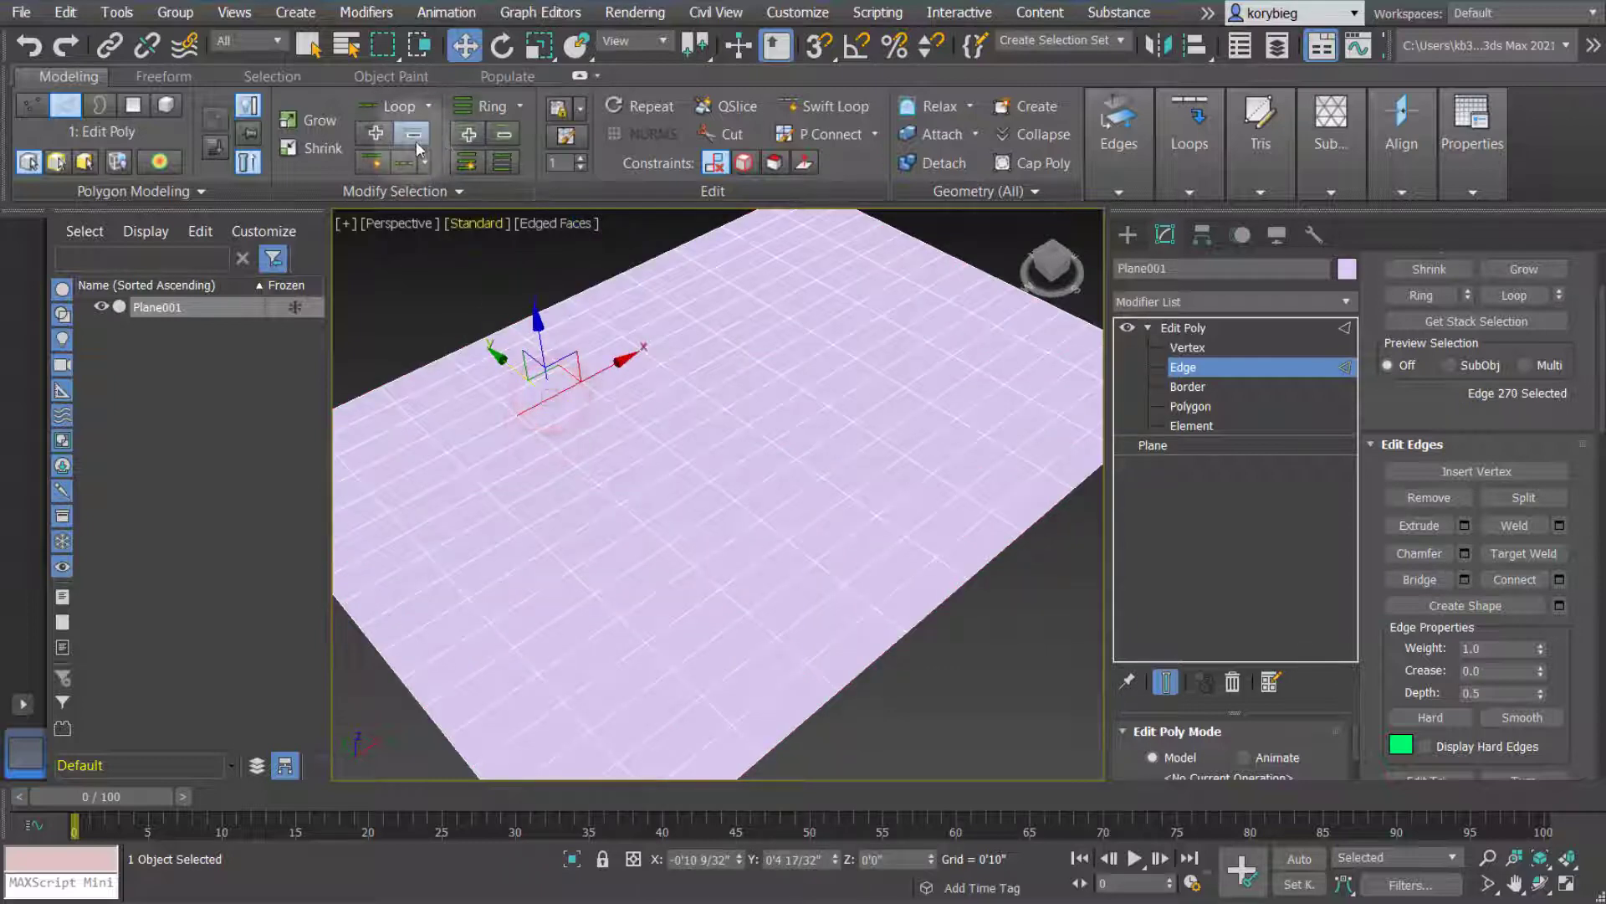
pyautogui.click(400, 167)
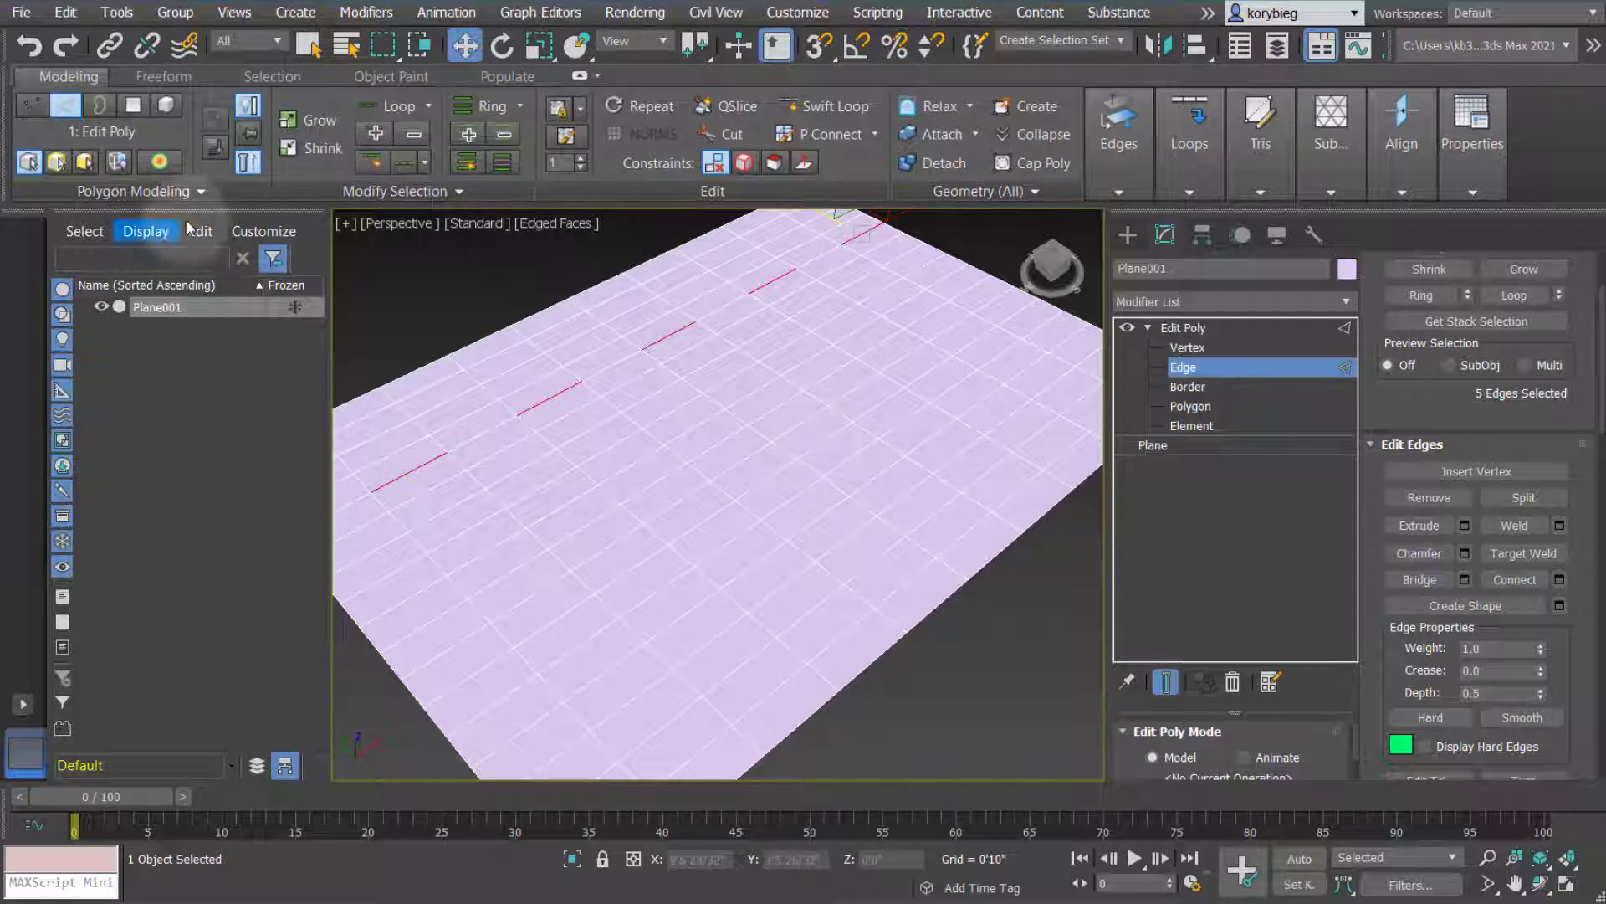
pyautogui.click(308, 123)
pyautogui.click(306, 122)
pyautogui.click(306, 121)
pyautogui.click(305, 148)
pyautogui.click(306, 151)
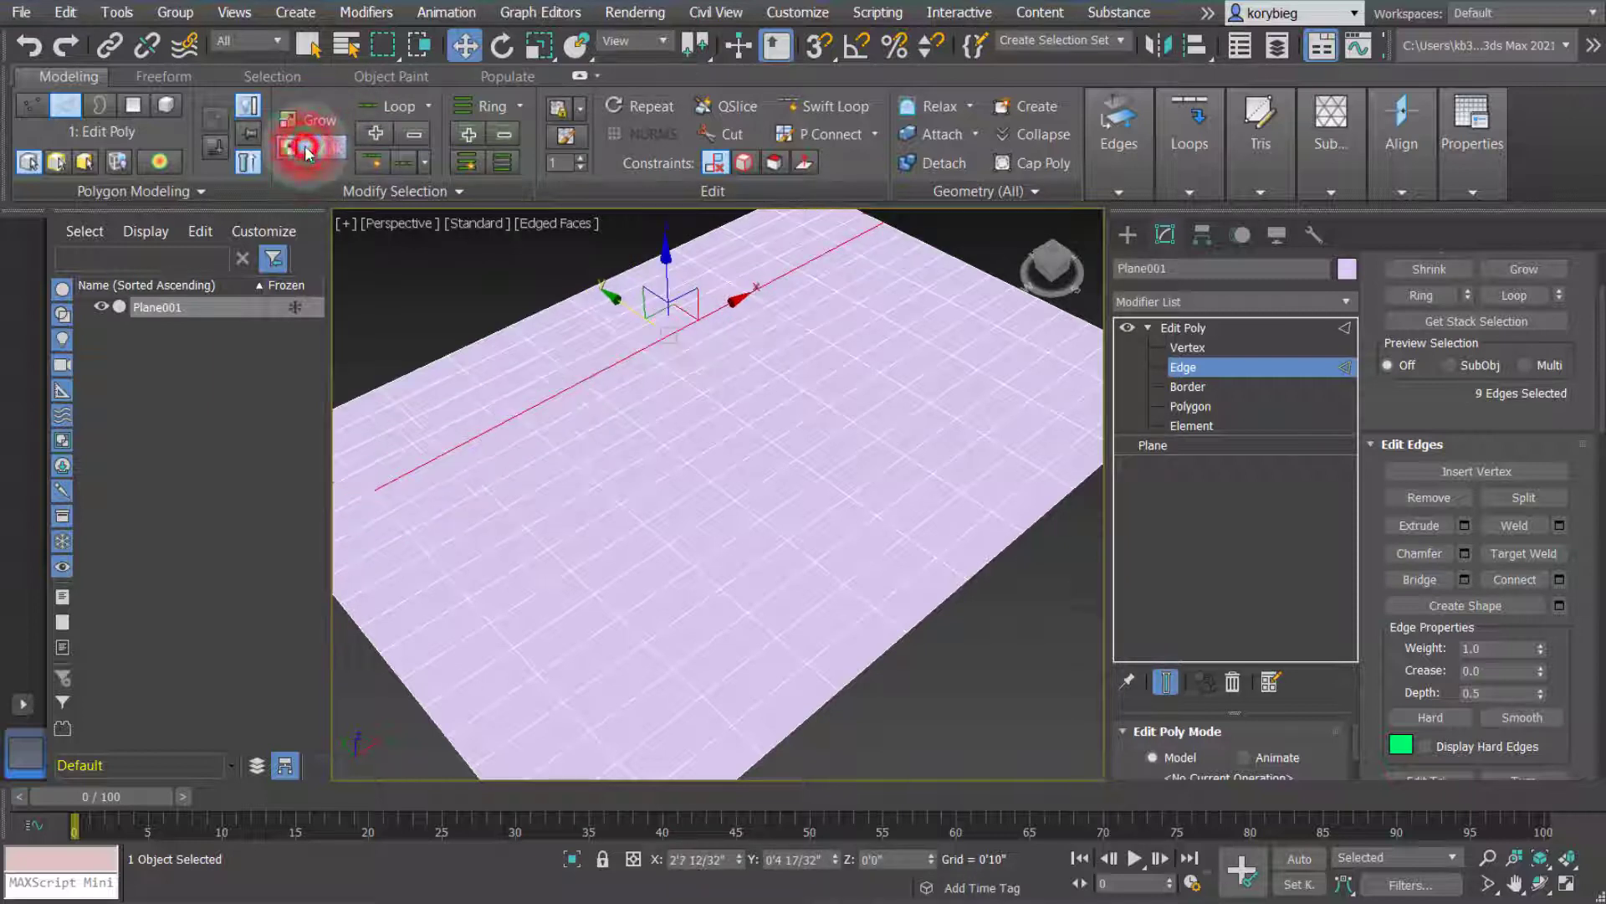
pyautogui.click(498, 268)
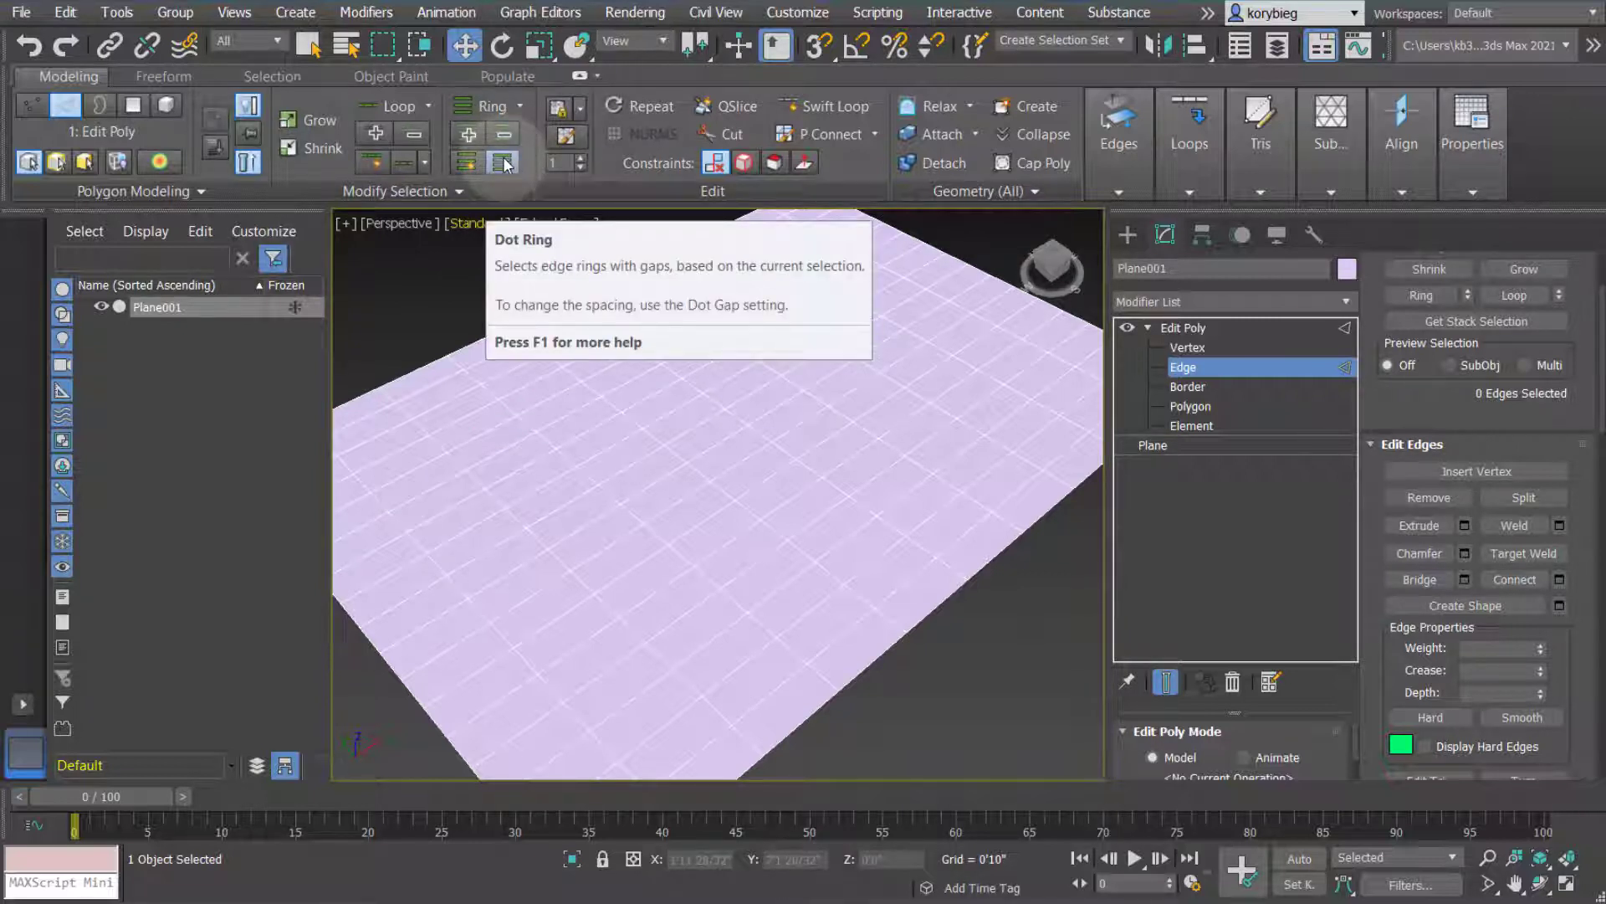
# Switch the Edit Poly to Polygon level and review the tools available for polygons
pyautogui.click(428, 164)
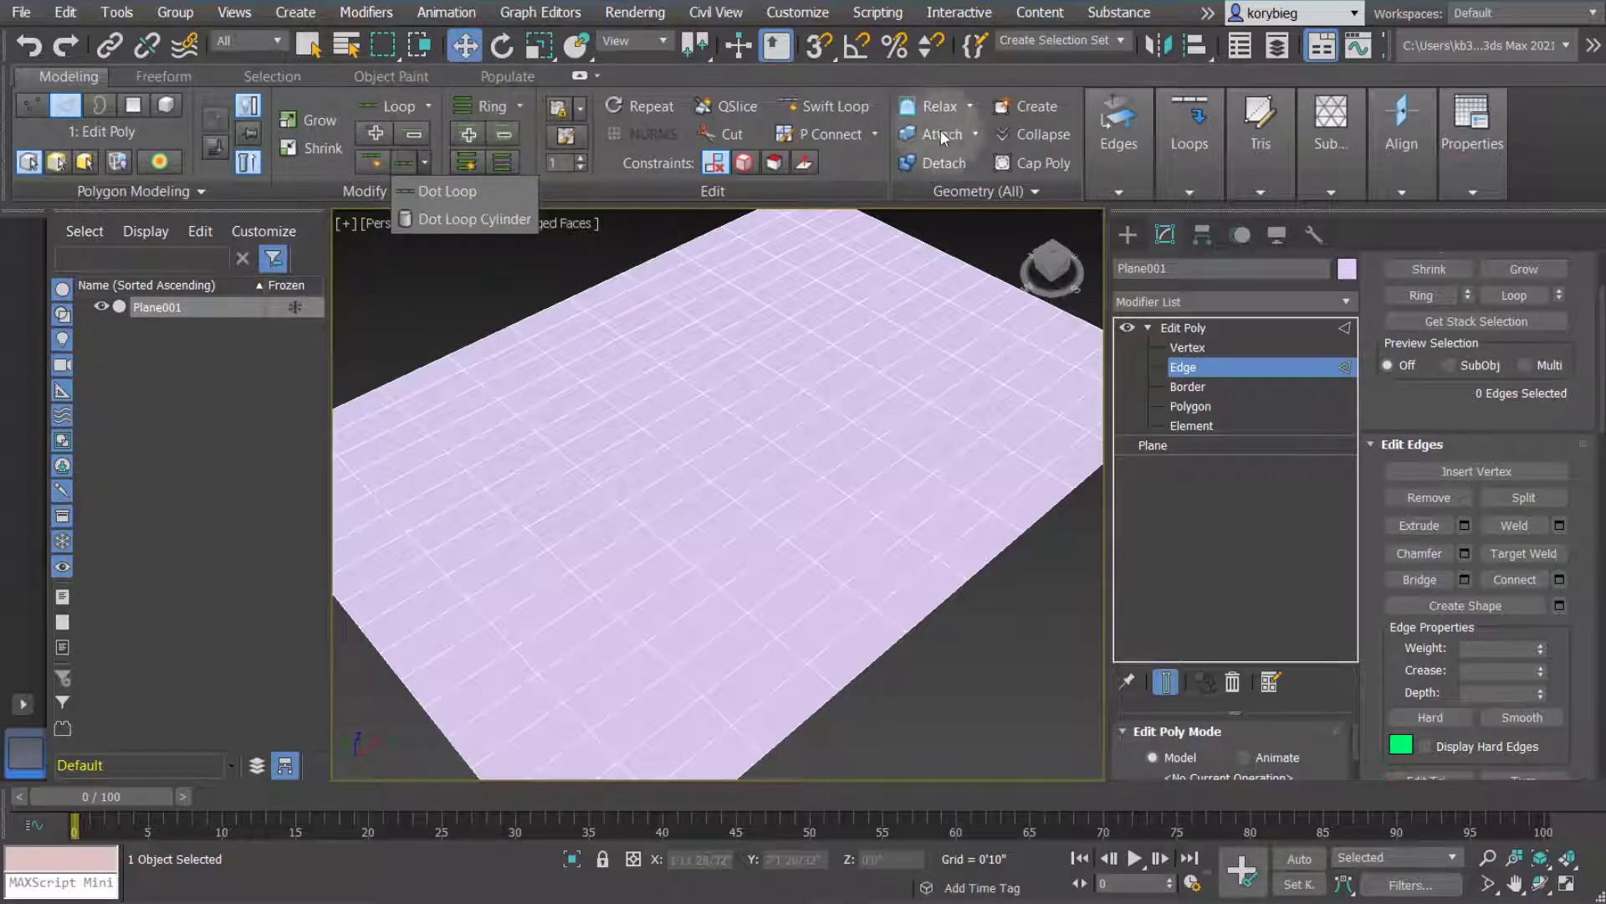
pyautogui.click(1328, 186)
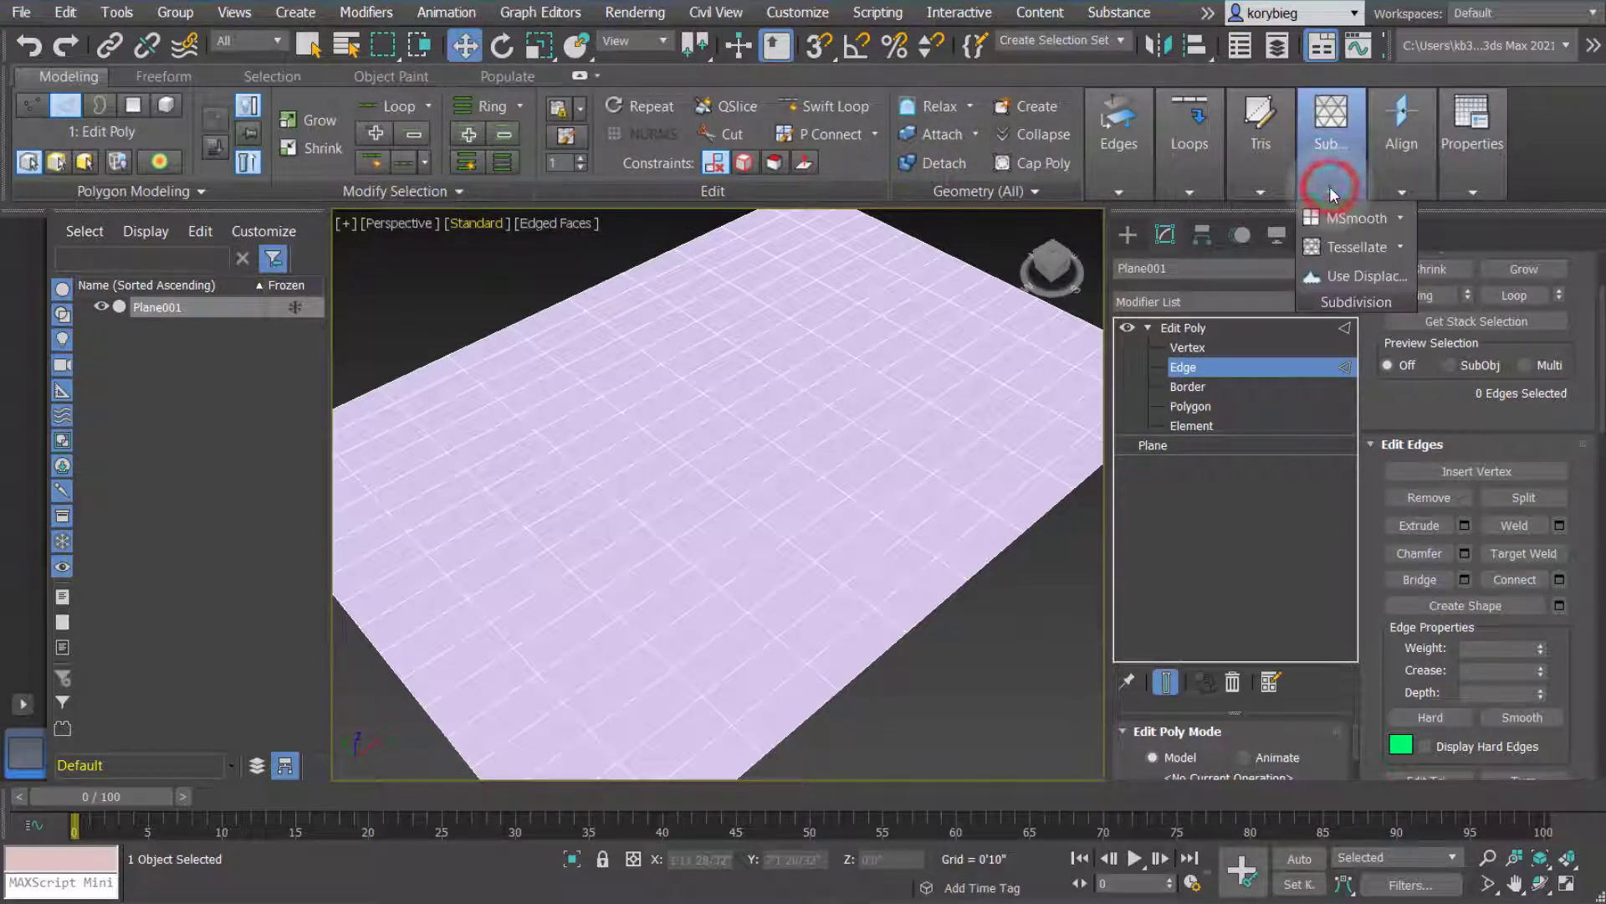
pyautogui.click(133, 107)
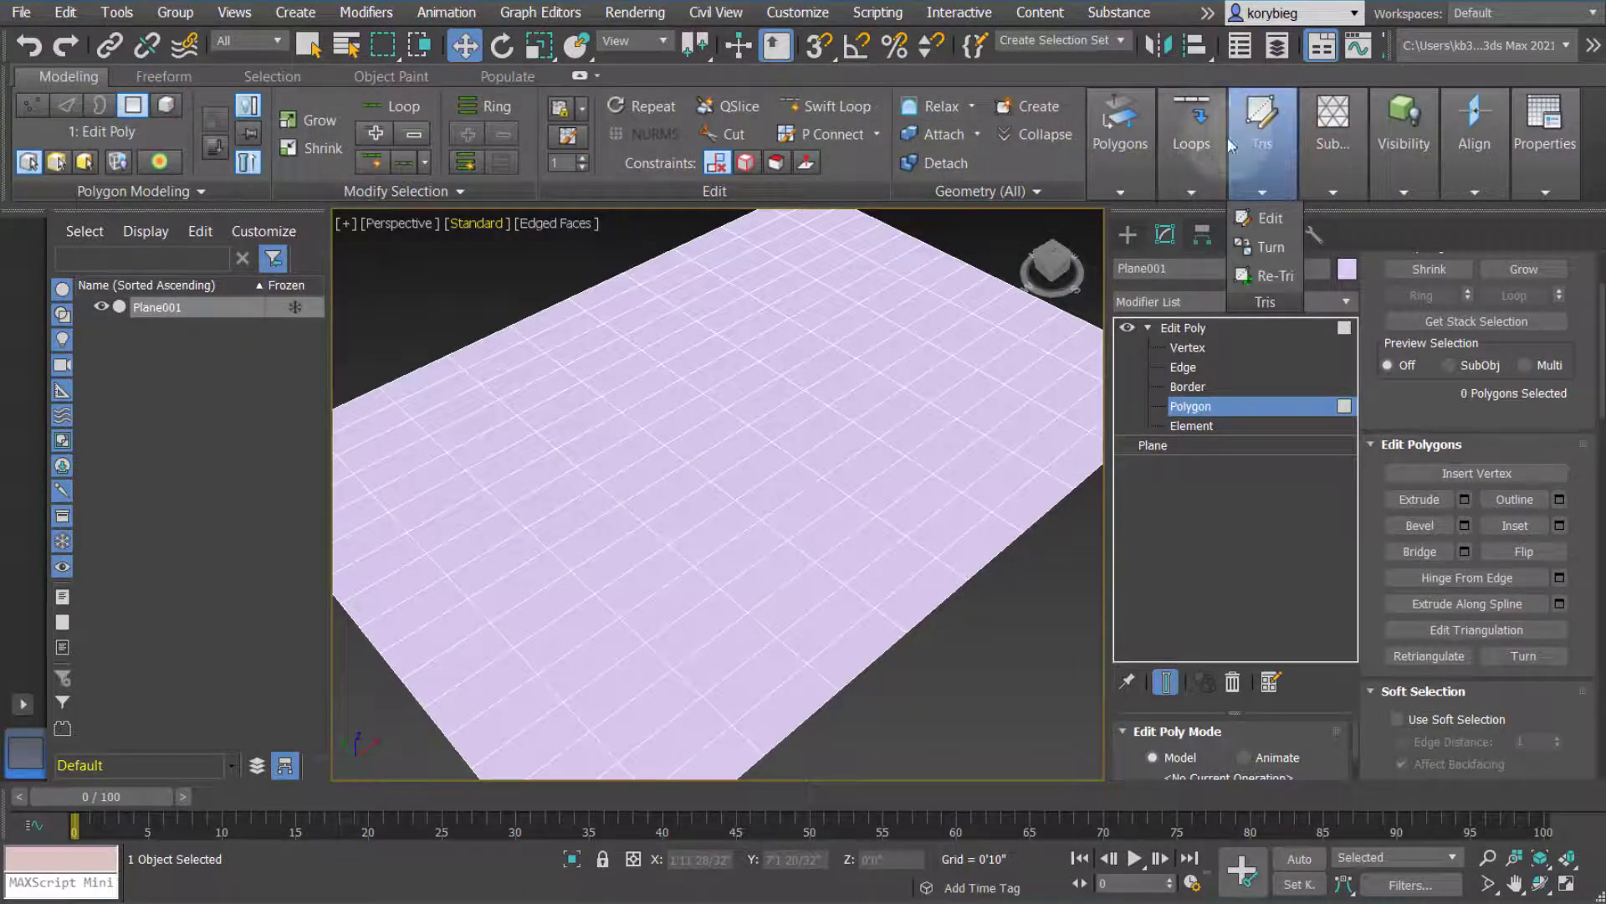
pyautogui.click(1119, 168)
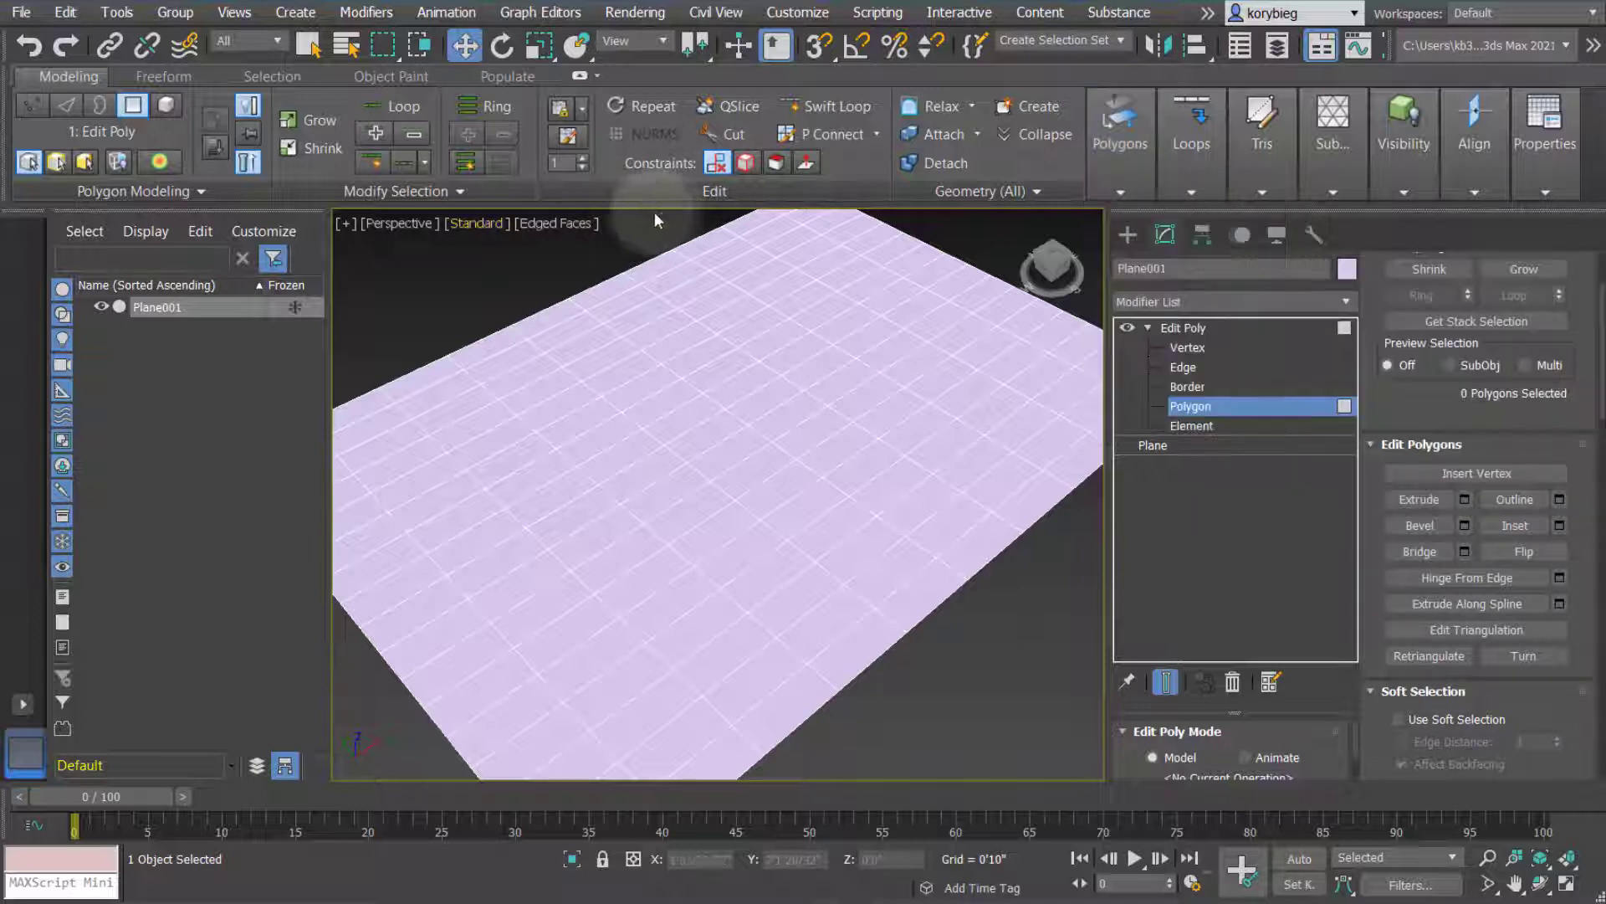
pyautogui.click(147, 74)
pyautogui.click(270, 77)
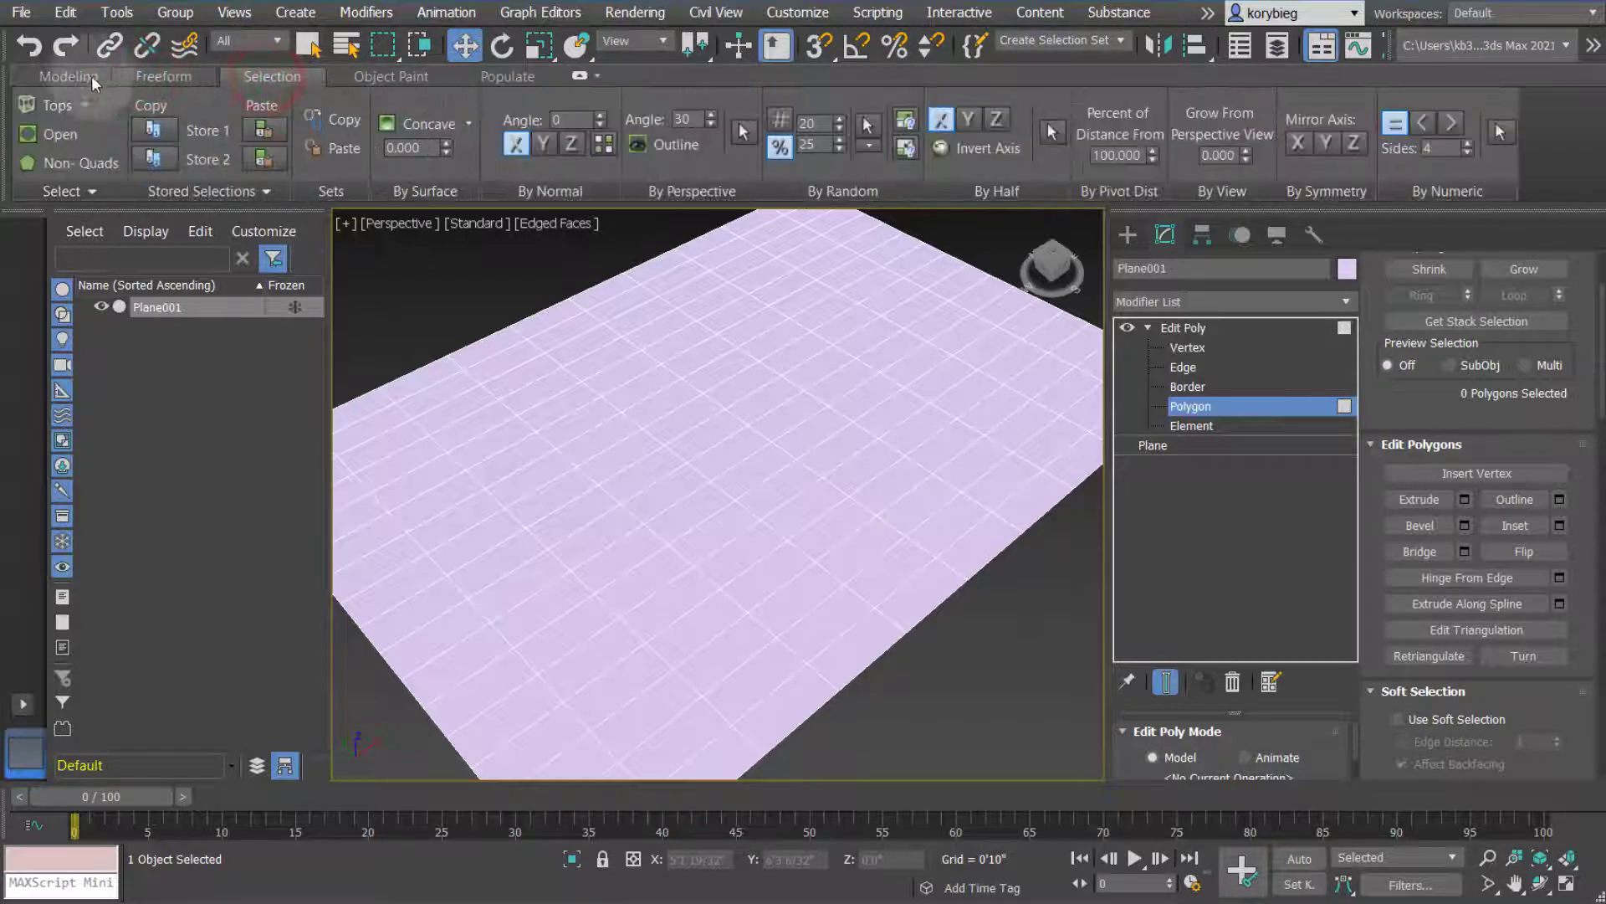
pyautogui.click(67, 77)
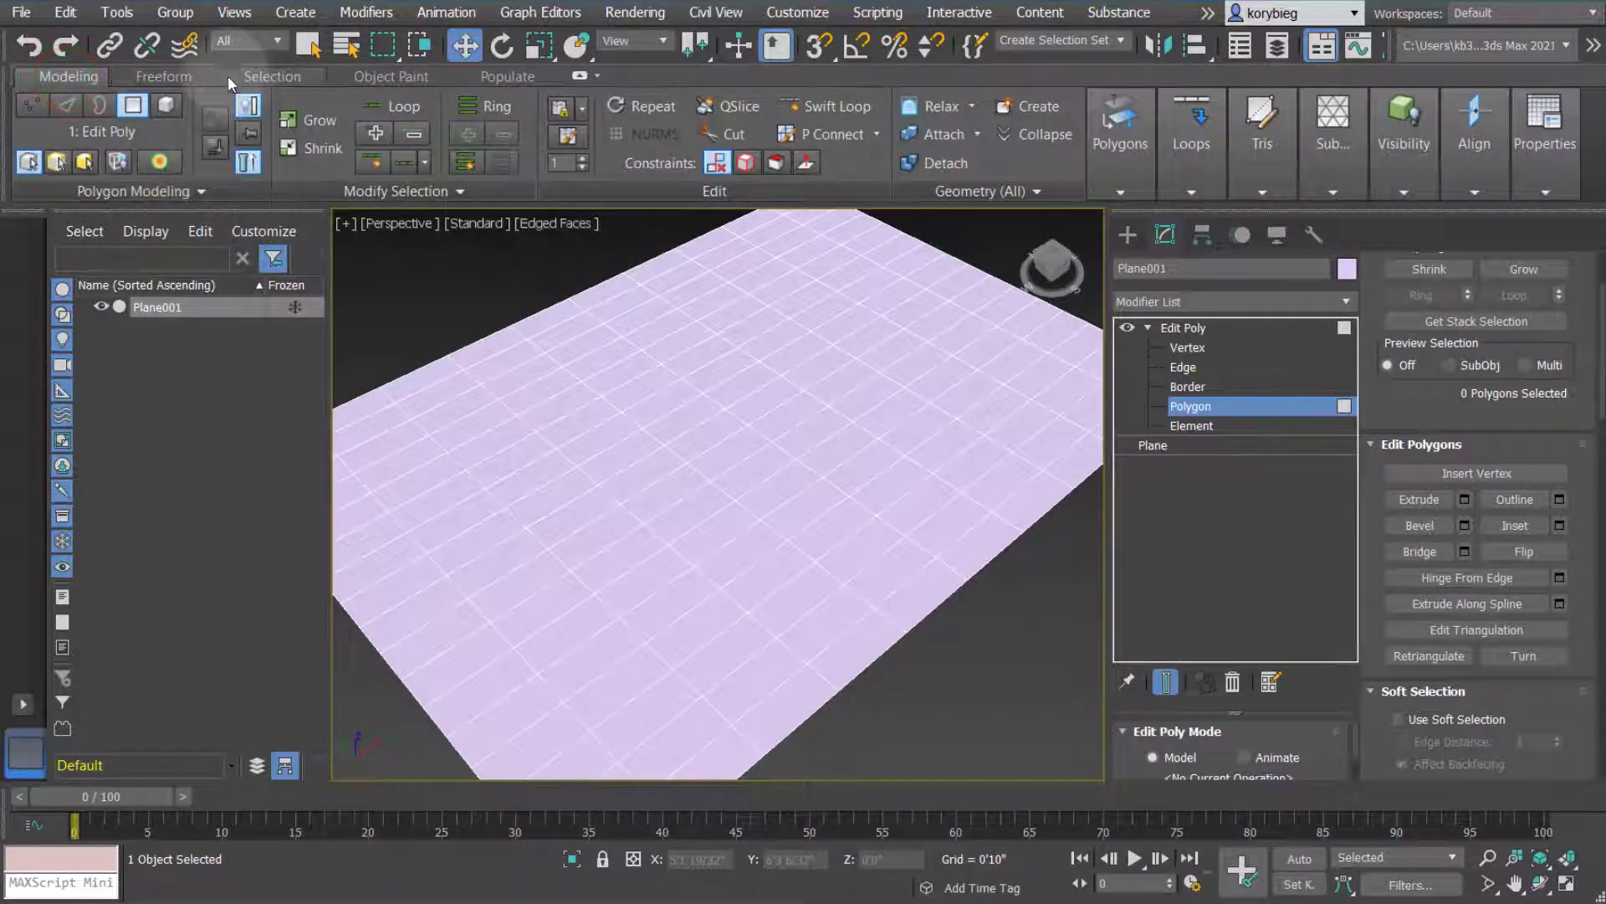
# Randomly select 25 percent of the plane's polygons
pyautogui.click(259, 77)
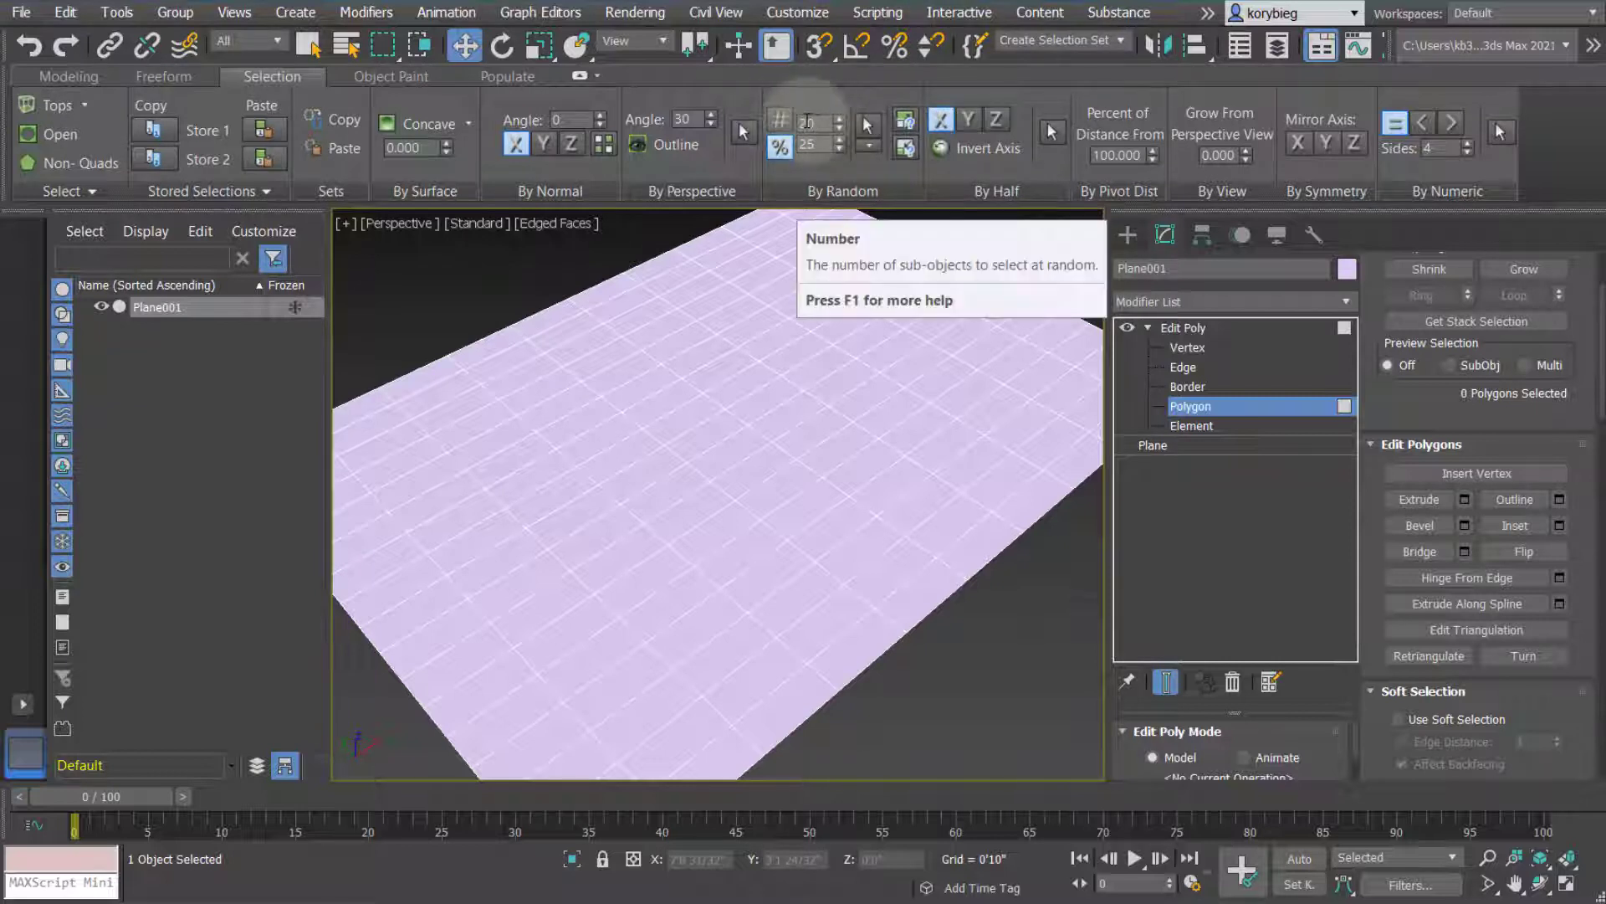
pyautogui.click(781, 148)
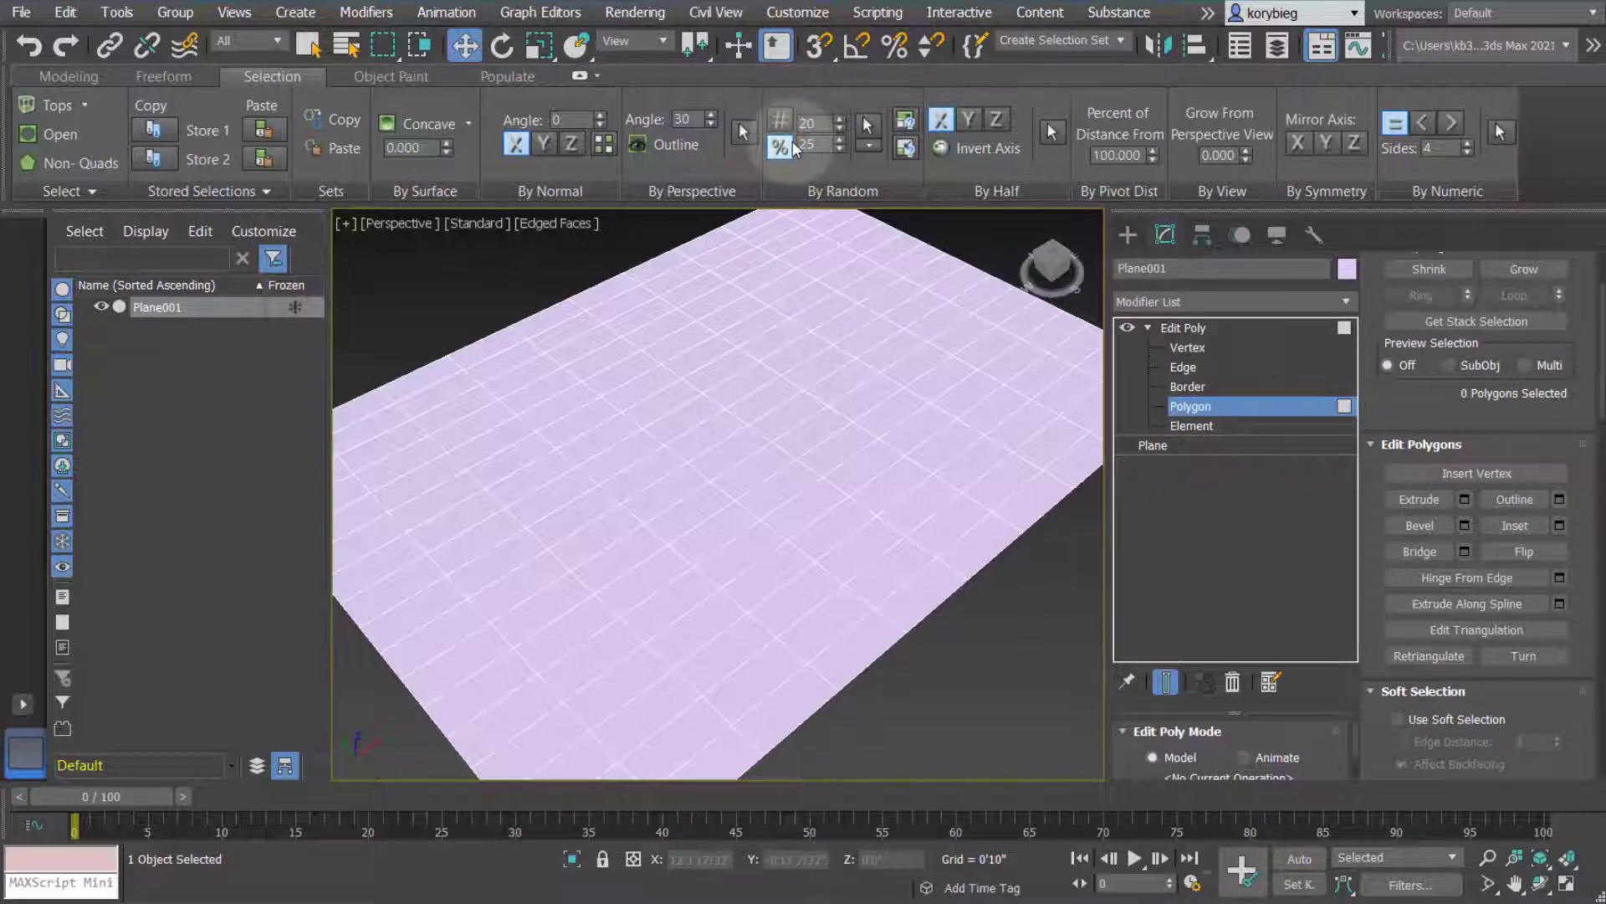
pyautogui.click(867, 130)
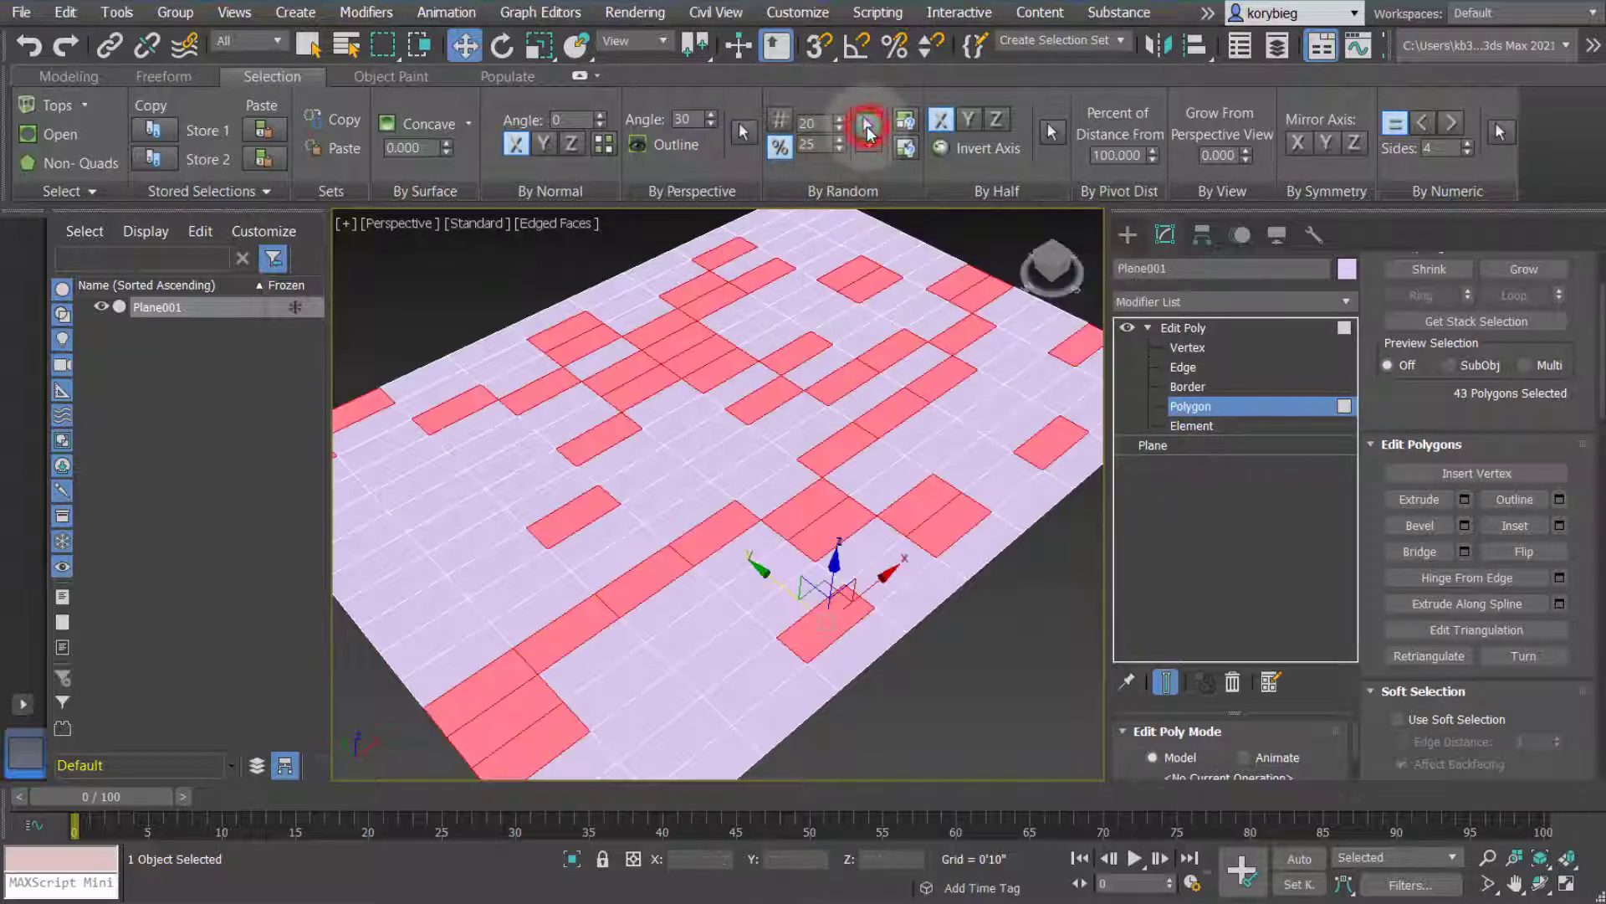
# Try to extrude the randomly selected polygons by local normals with a height of 0'3"
pyautogui.keyDown('alt'); pyautogui.moveTo(839, 438); pyautogui.dragTo(768, 492, button='middle'); pyautogui.keyUp('alt')
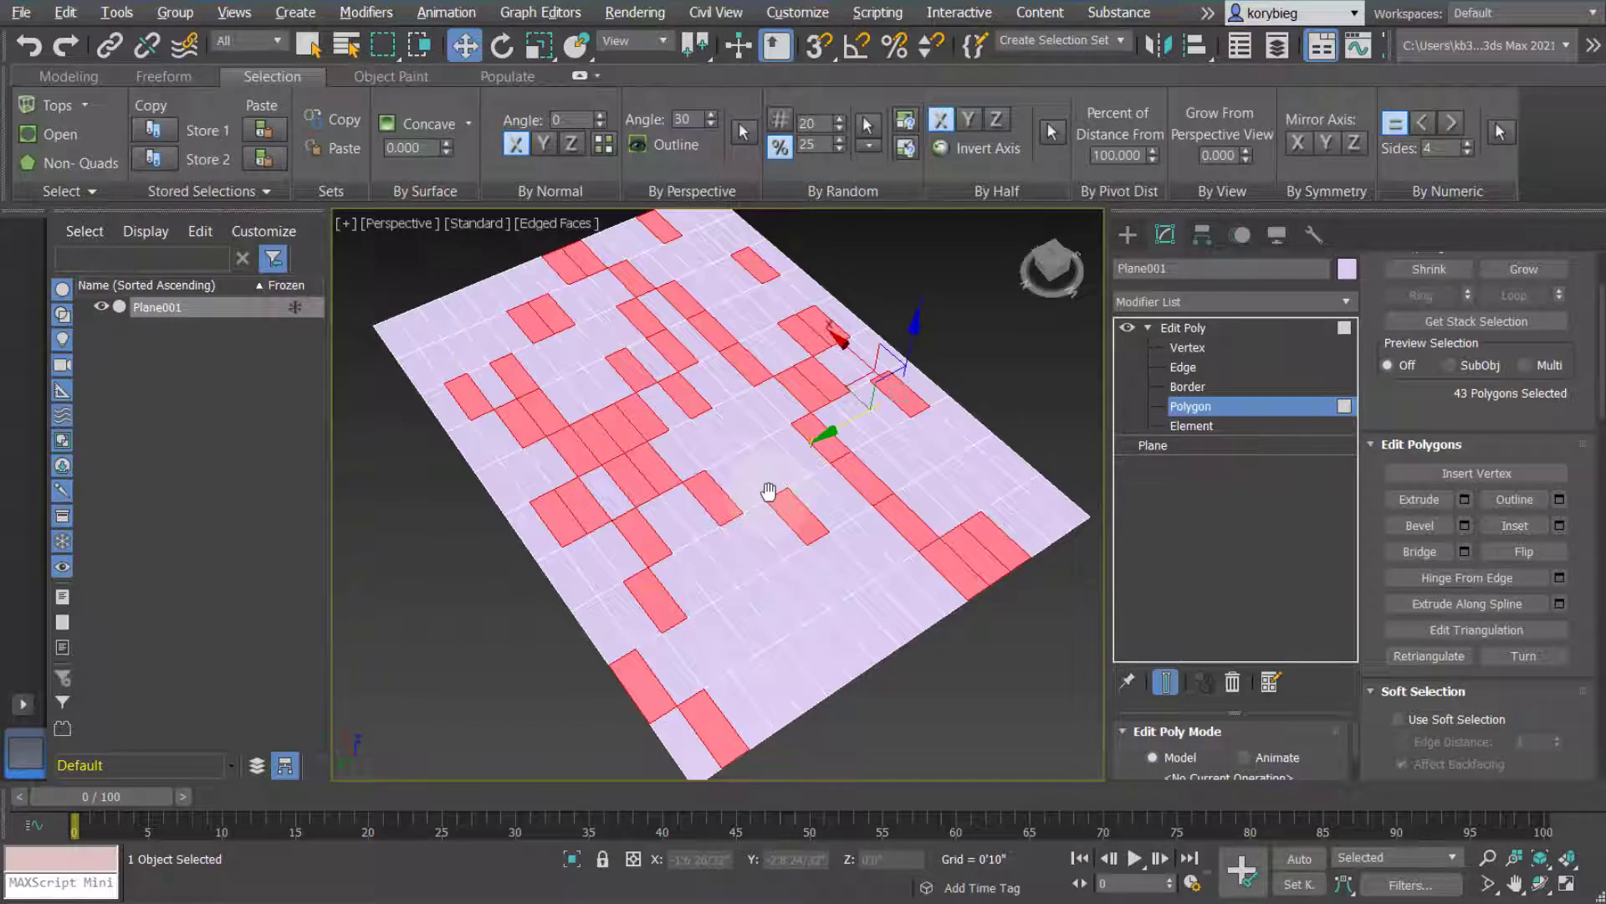
pyautogui.click(1464, 499)
pyautogui.click(935, 407)
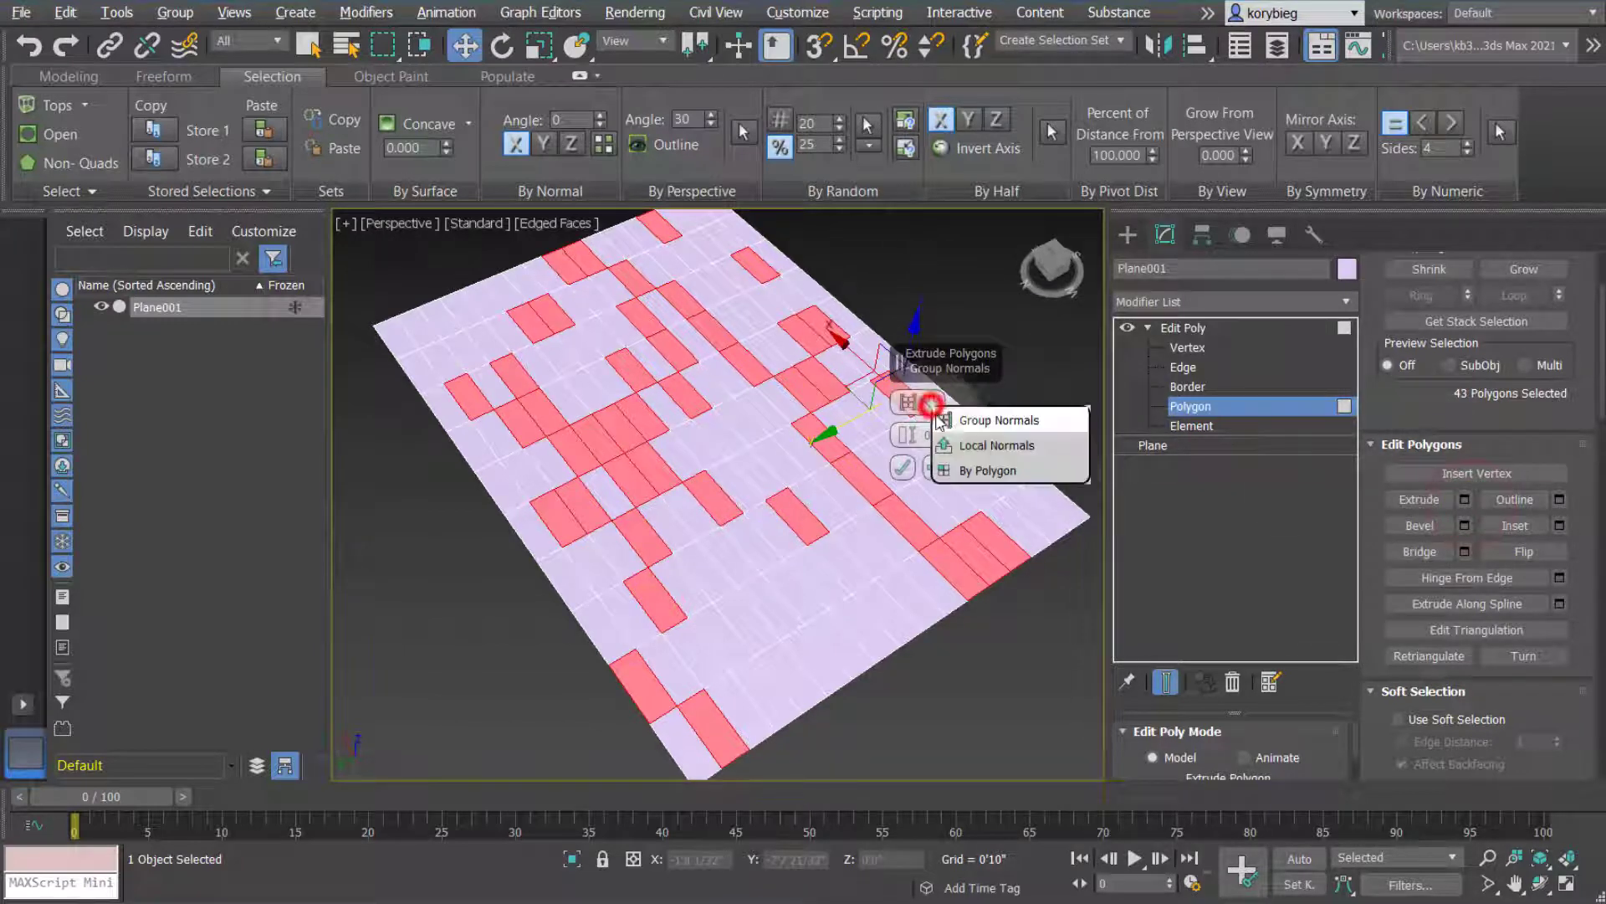
pyautogui.click(962, 437)
pyautogui.moveTo(906, 436); pyautogui.dragTo(907, 438)
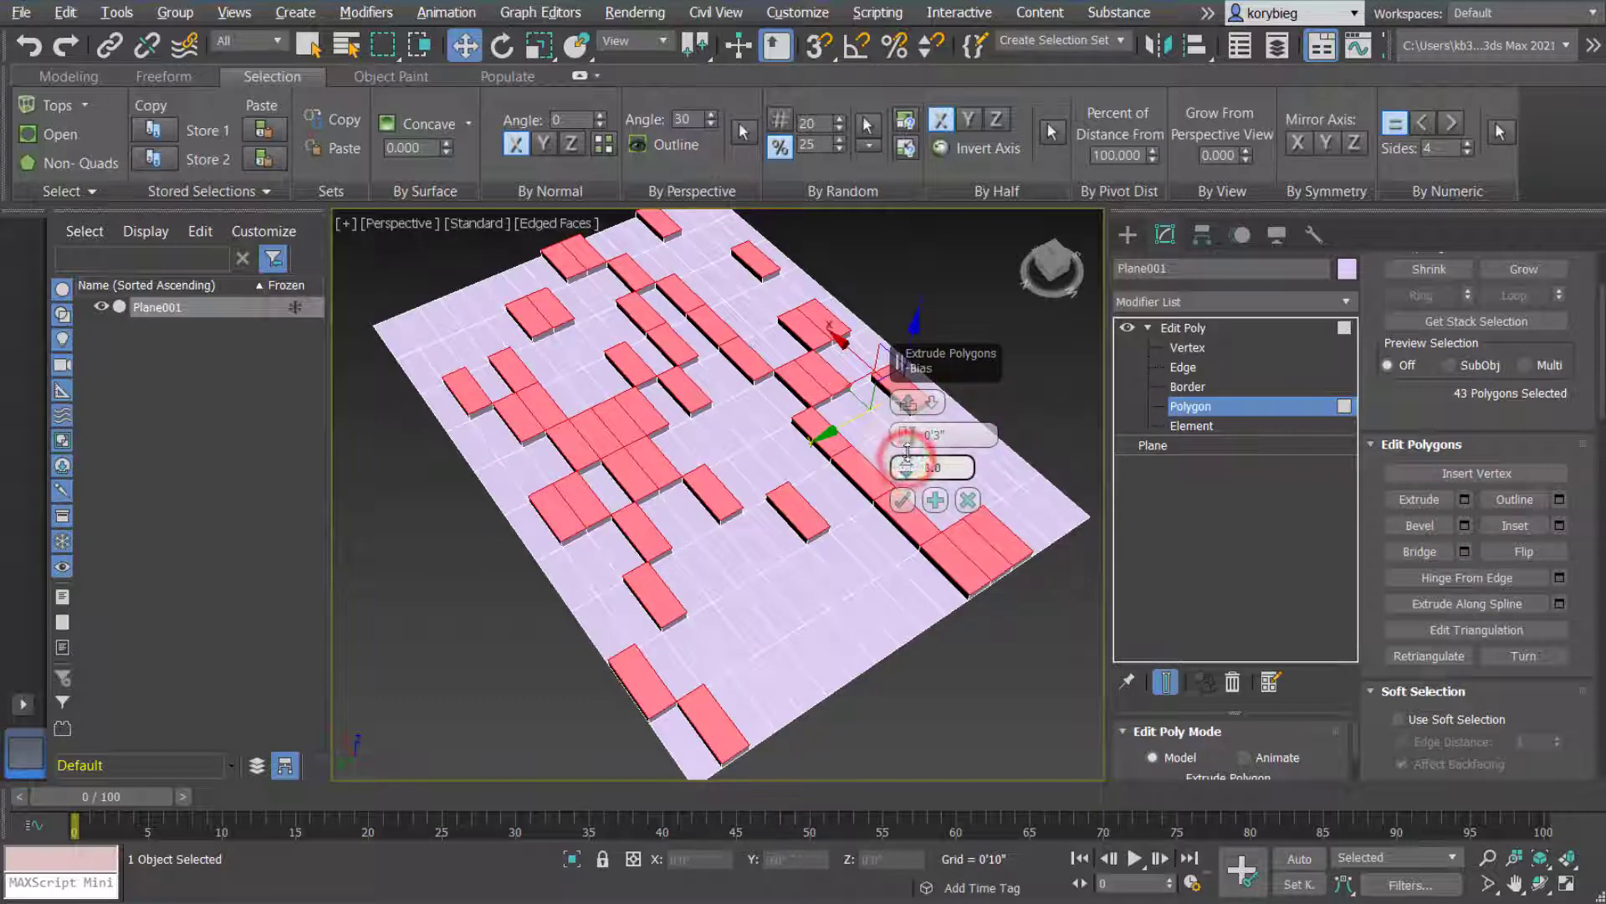
pyautogui.click(967, 500)
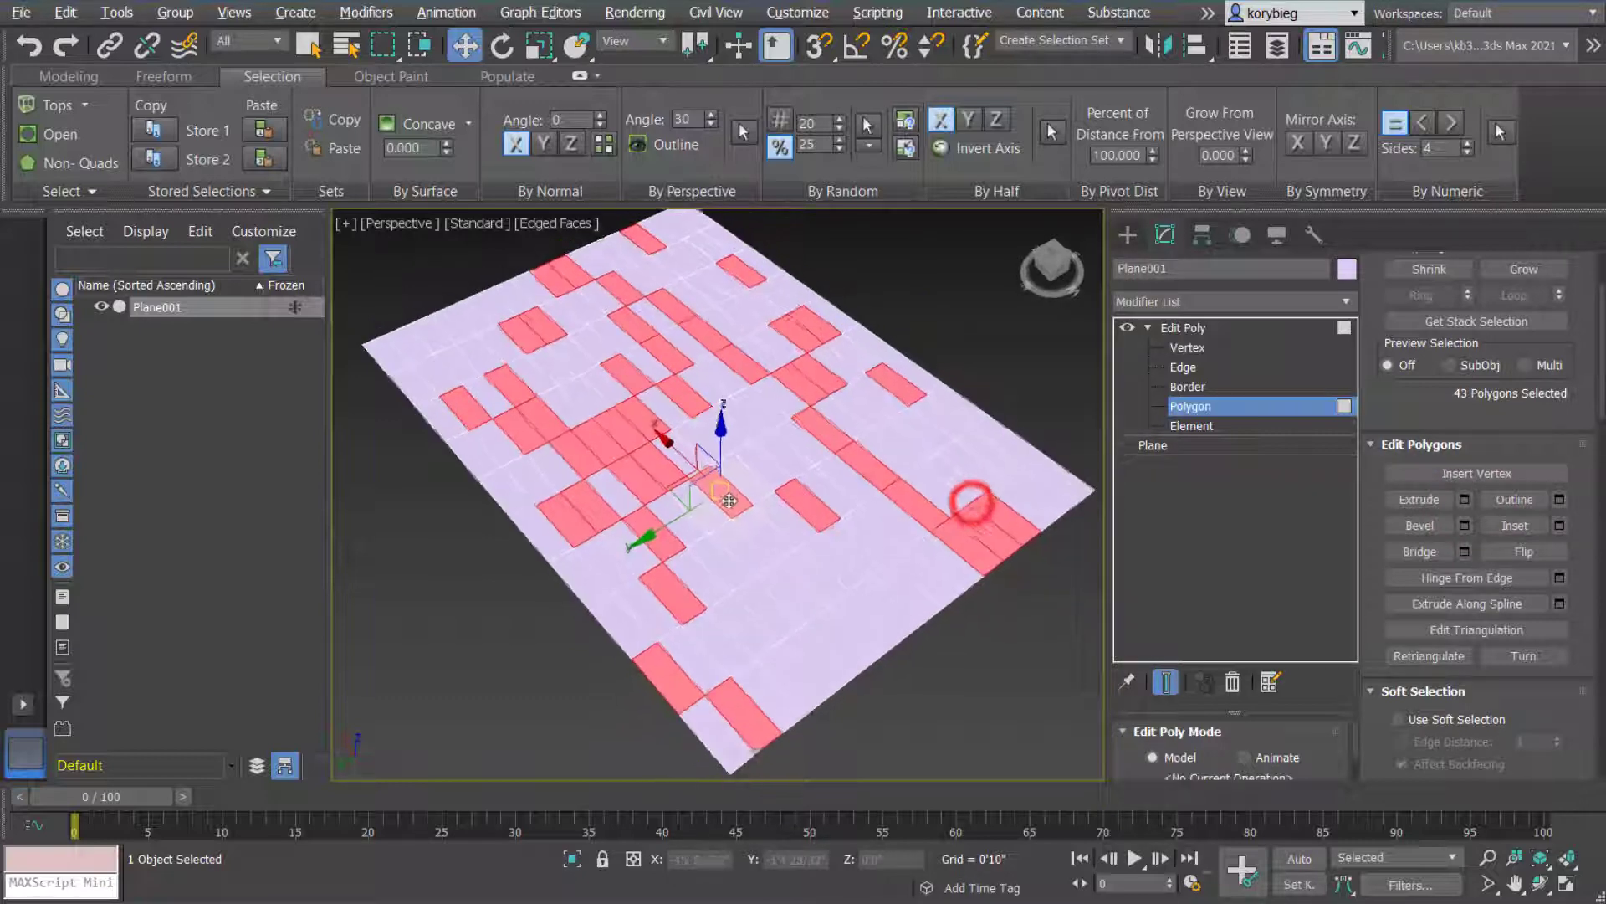
# Randomly select polygons on the plane by number, using a count of 20
pyautogui.click(780, 123)
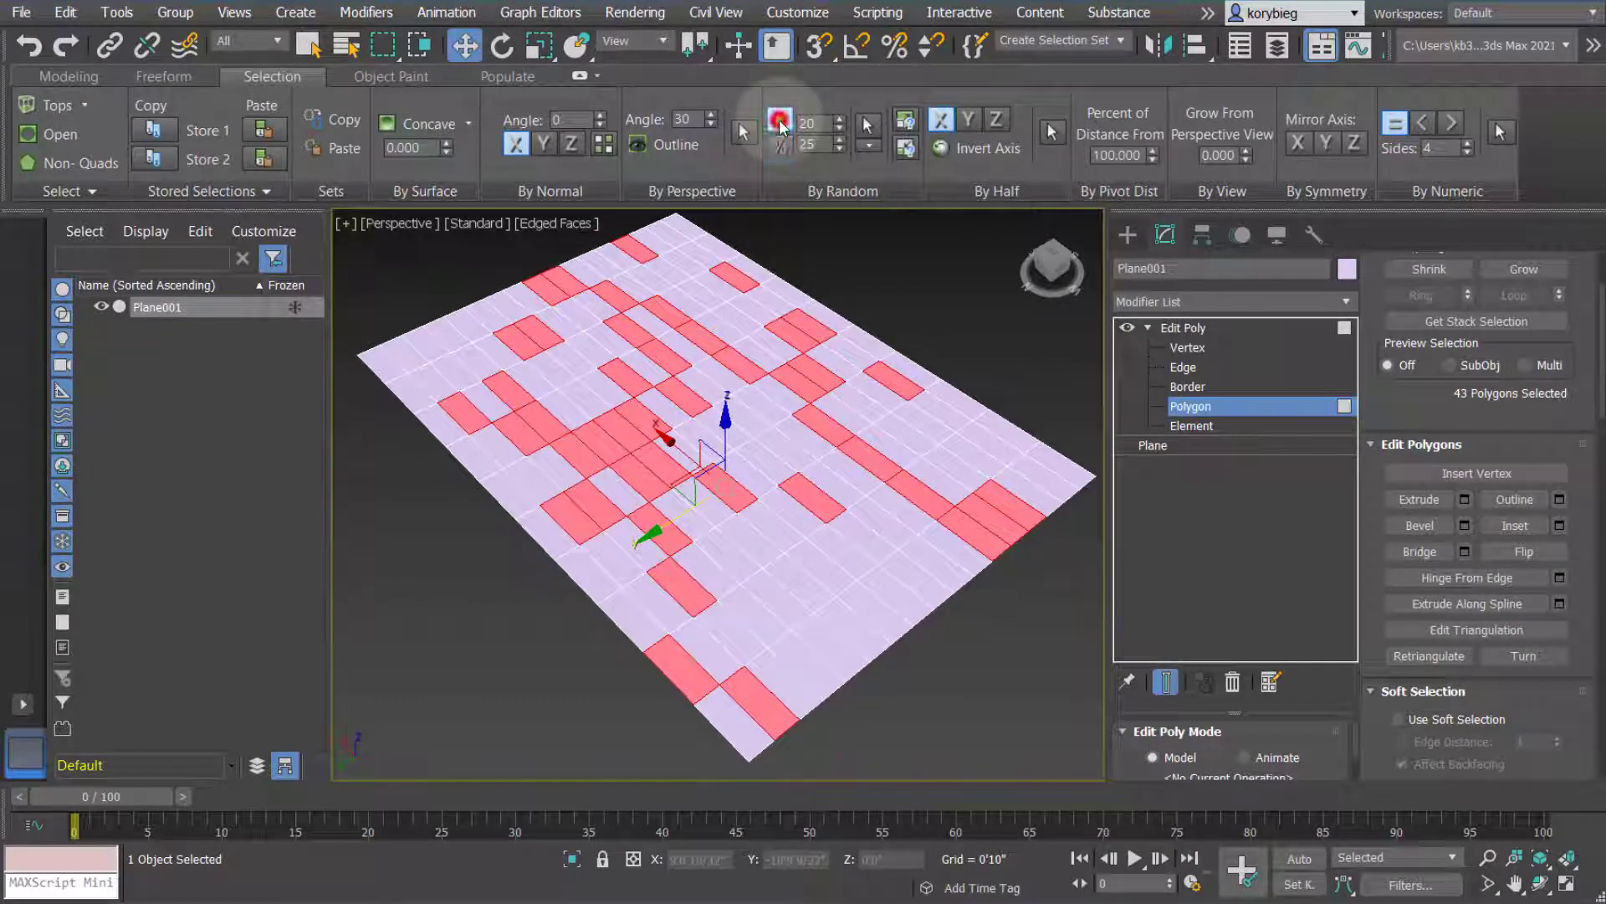
pyautogui.click(866, 126)
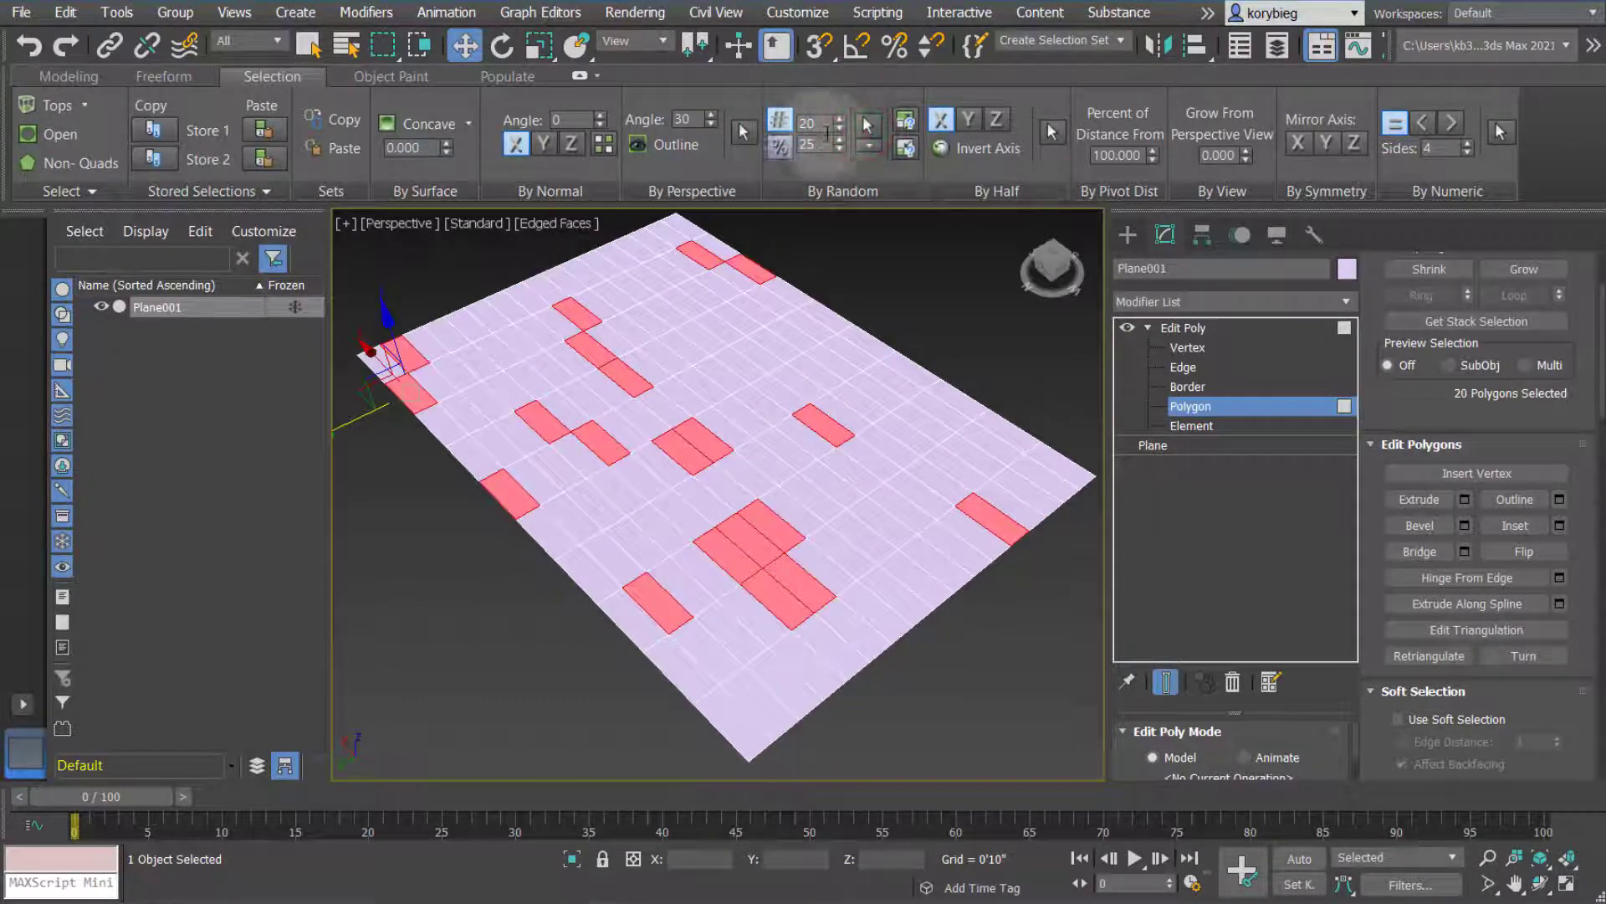
pyautogui.keyDown('alt'); pyautogui.moveTo(846, 340); pyautogui.dragTo(836, 346, button='middle'); pyautogui.keyUp('alt')
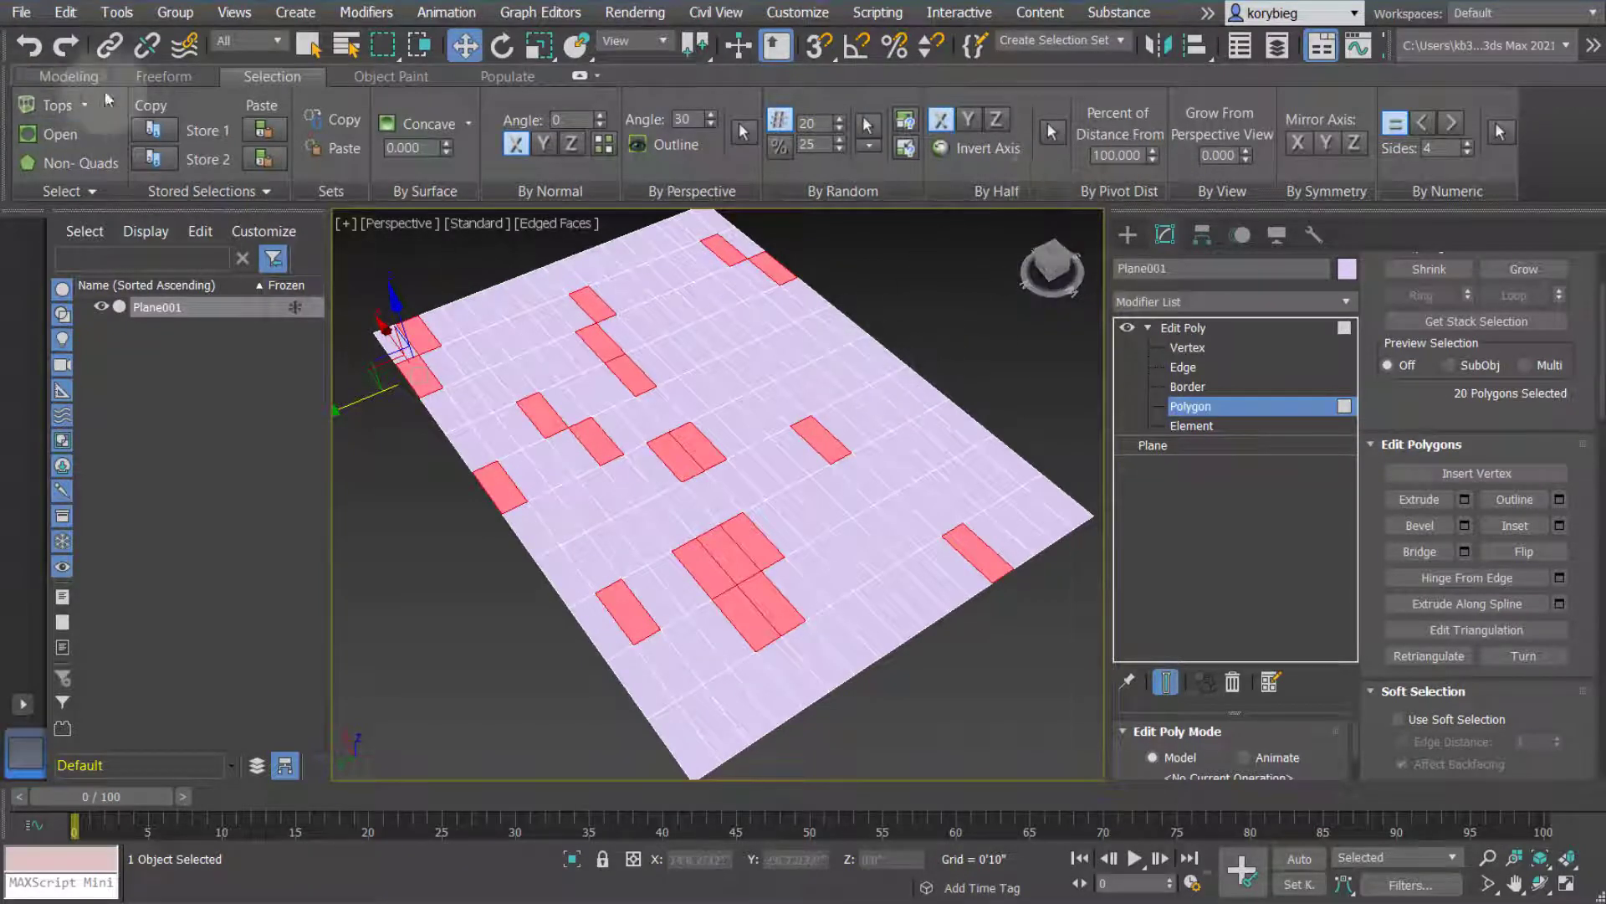
pyautogui.keyDown('alt'); pyautogui.moveTo(669, 437); pyautogui.dragTo(586, 435, button='middle'); pyautogui.keyUp('alt')
# Leave Polygon level and add a Bend modifier between the base Plane and the Edit Poly
pyautogui.click(421, 125)
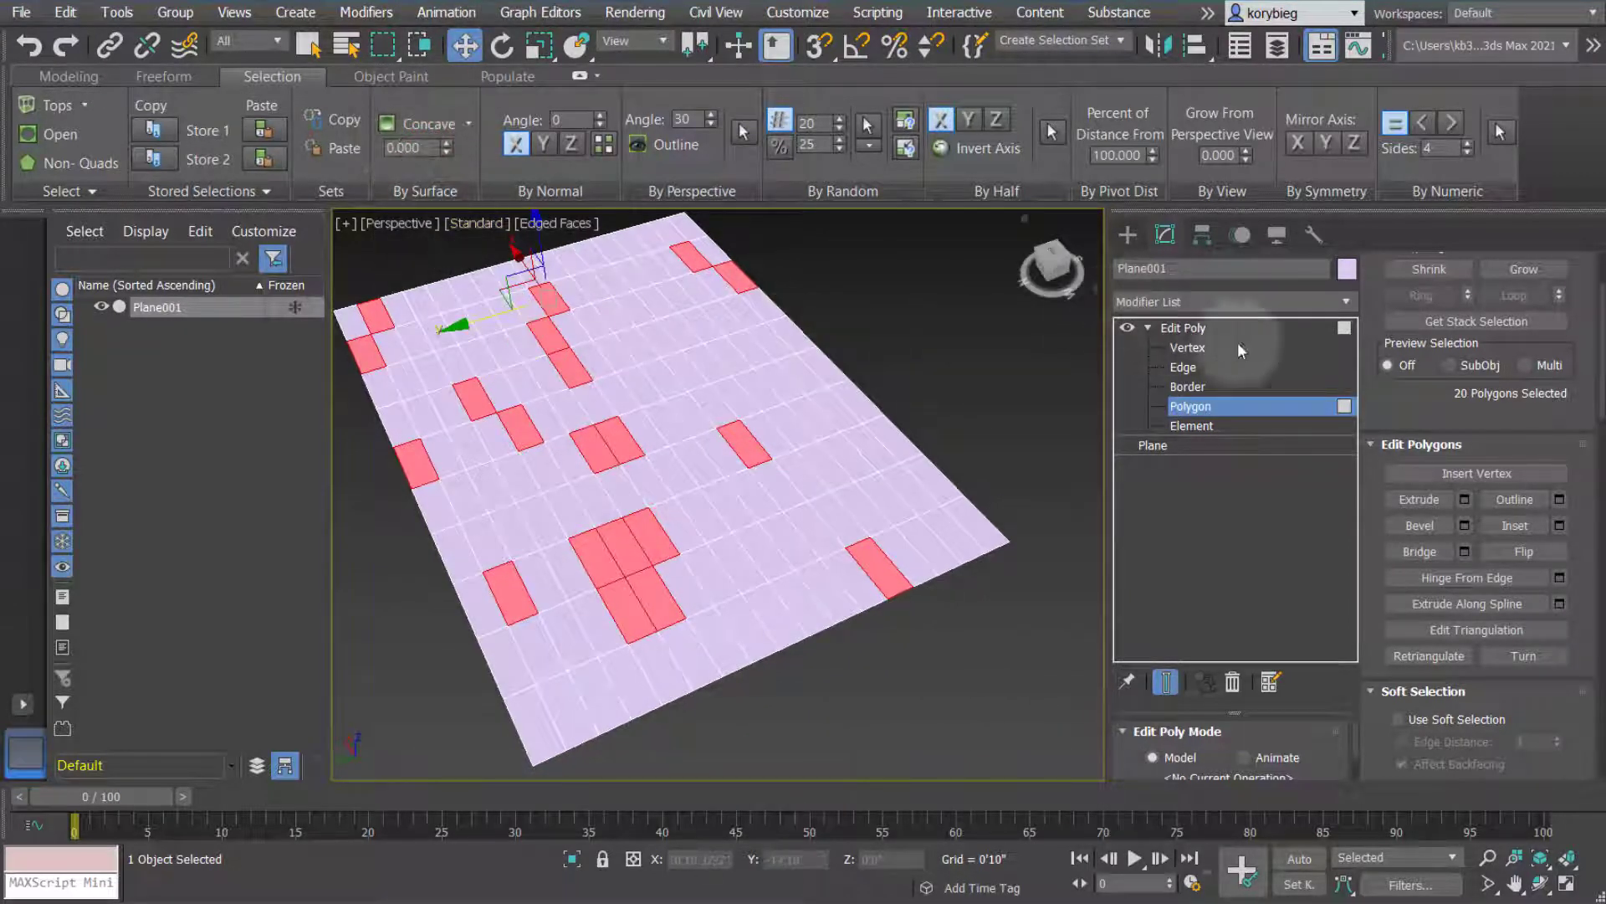
pyautogui.keyDown('alt'); pyautogui.moveTo(861, 427); pyautogui.dragTo(937, 393, button='middle'); pyautogui.keyUp('alt')
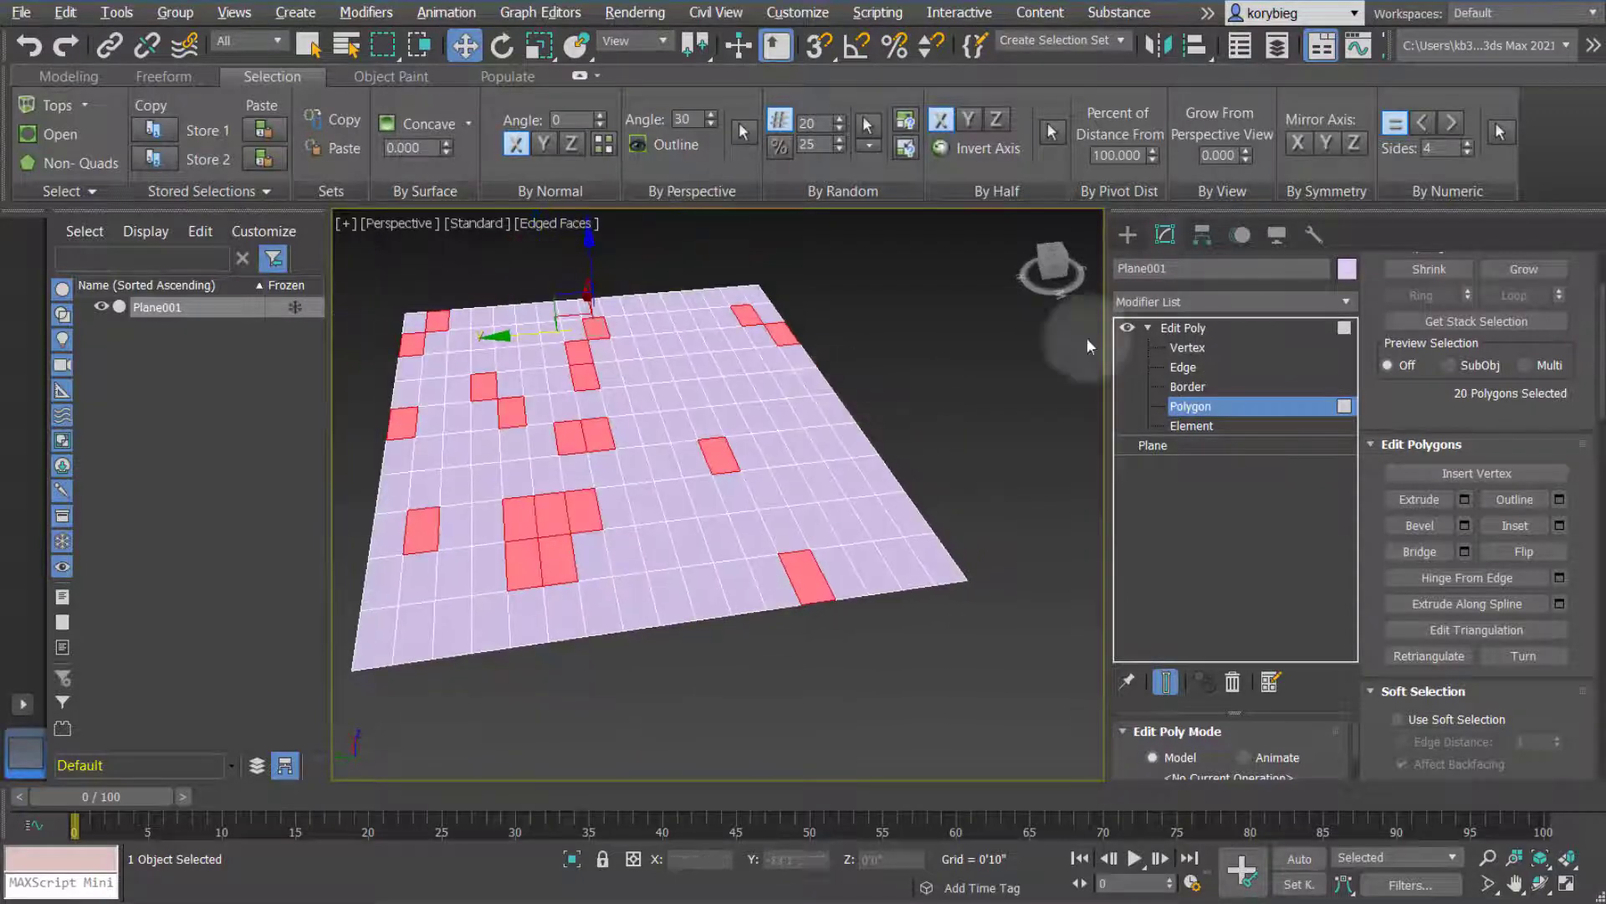
pyautogui.click(1184, 328)
pyautogui.click(1346, 301)
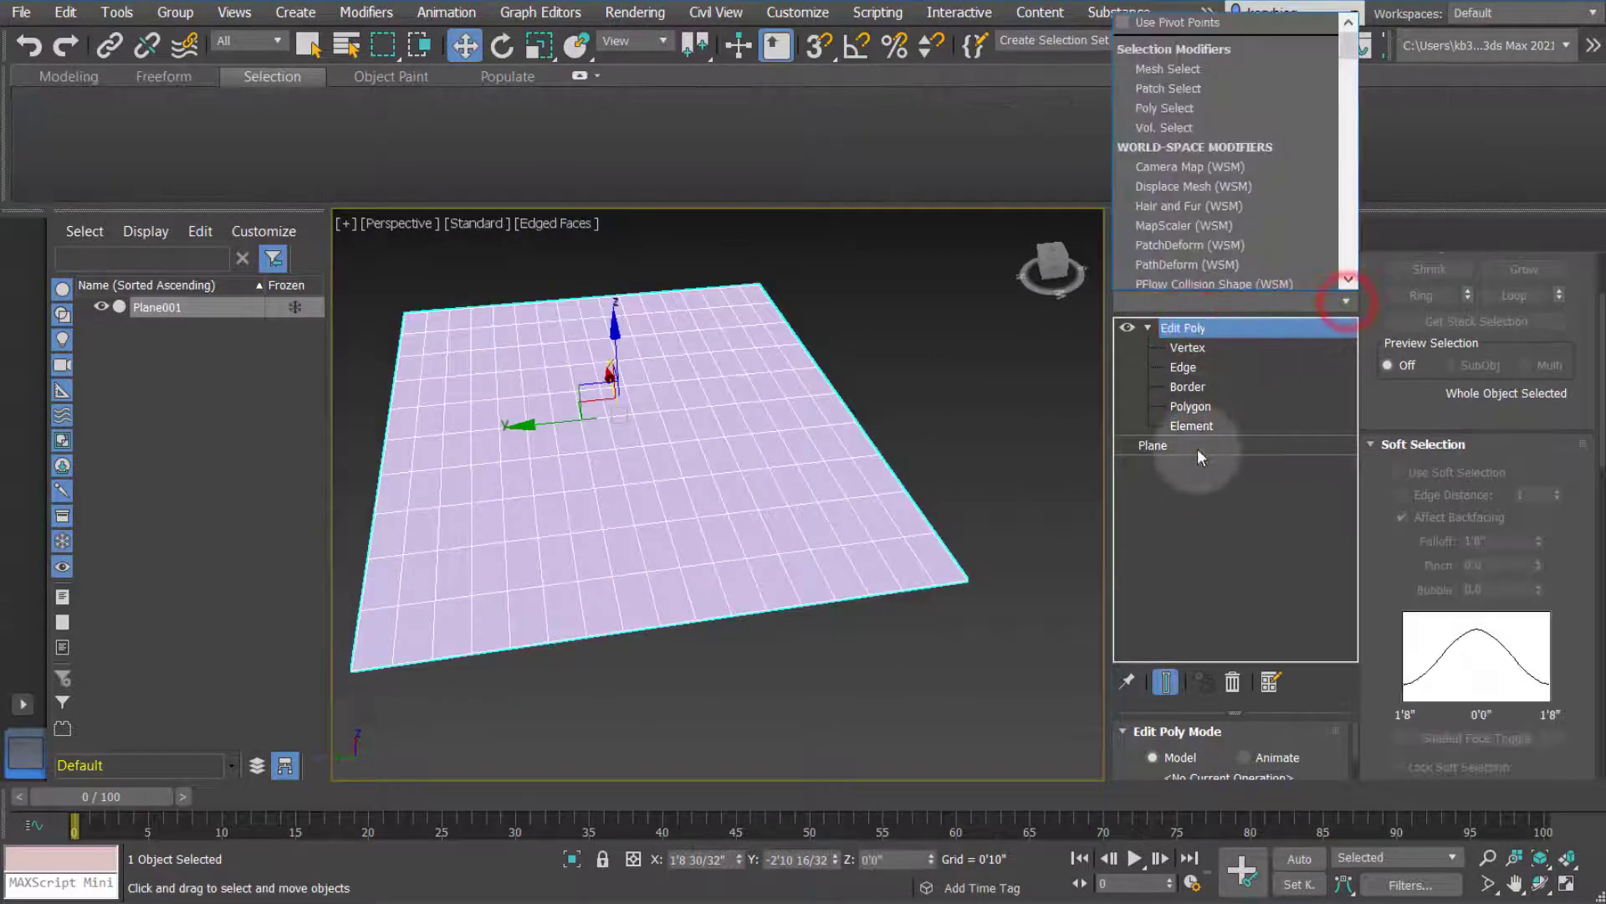
pyautogui.click(1191, 446)
pyautogui.click(1192, 446)
pyautogui.click(1329, 308)
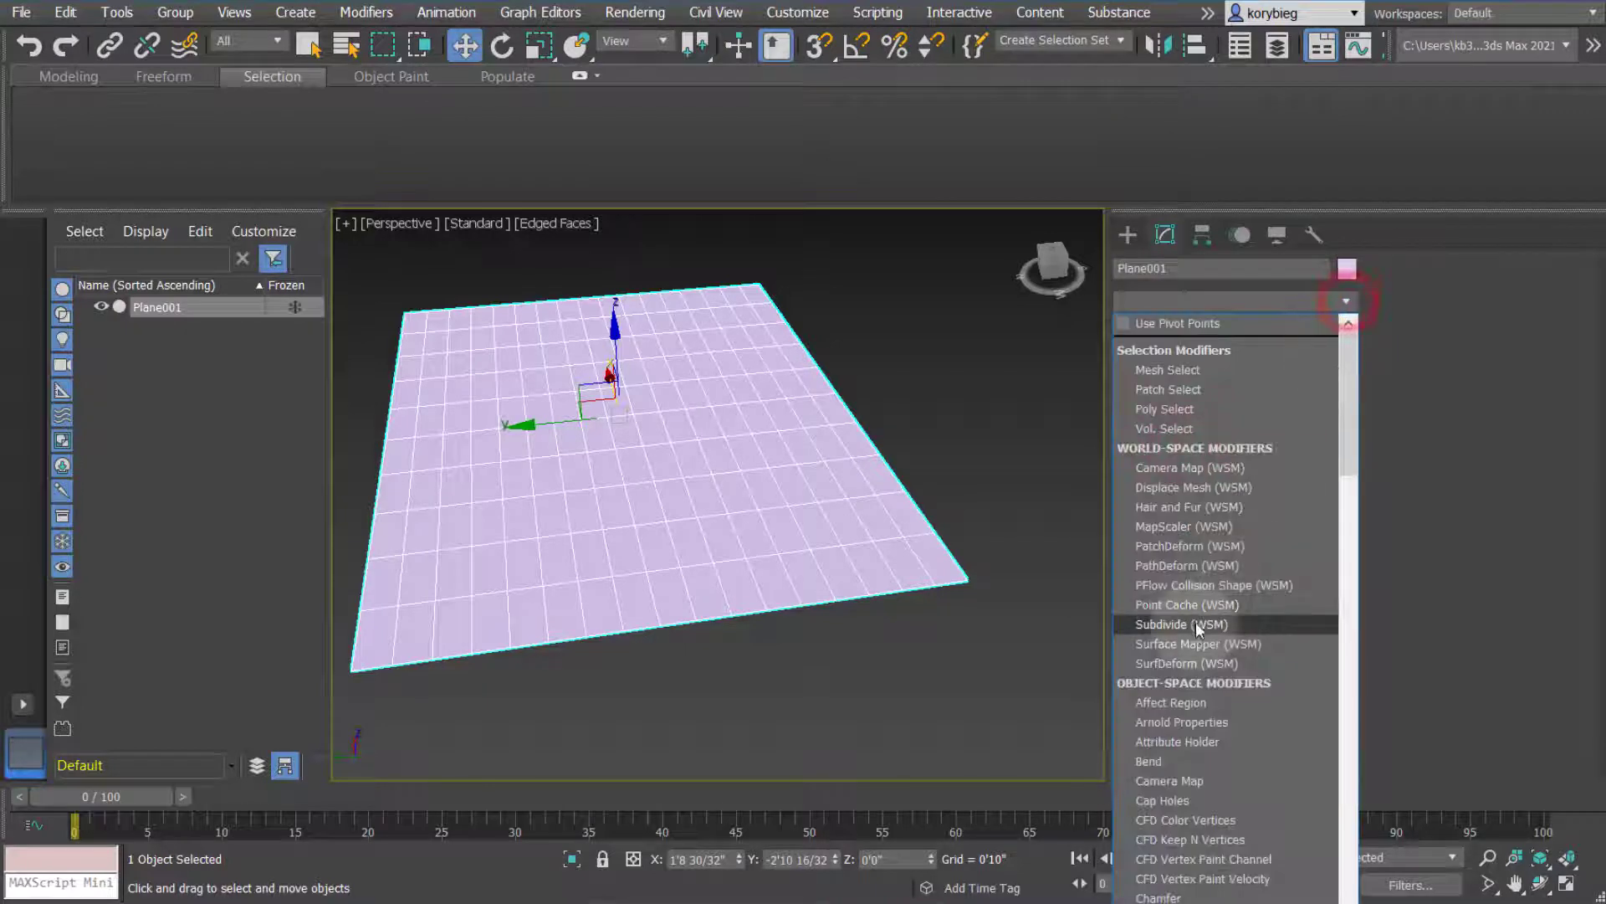
pyautogui.click(1163, 762)
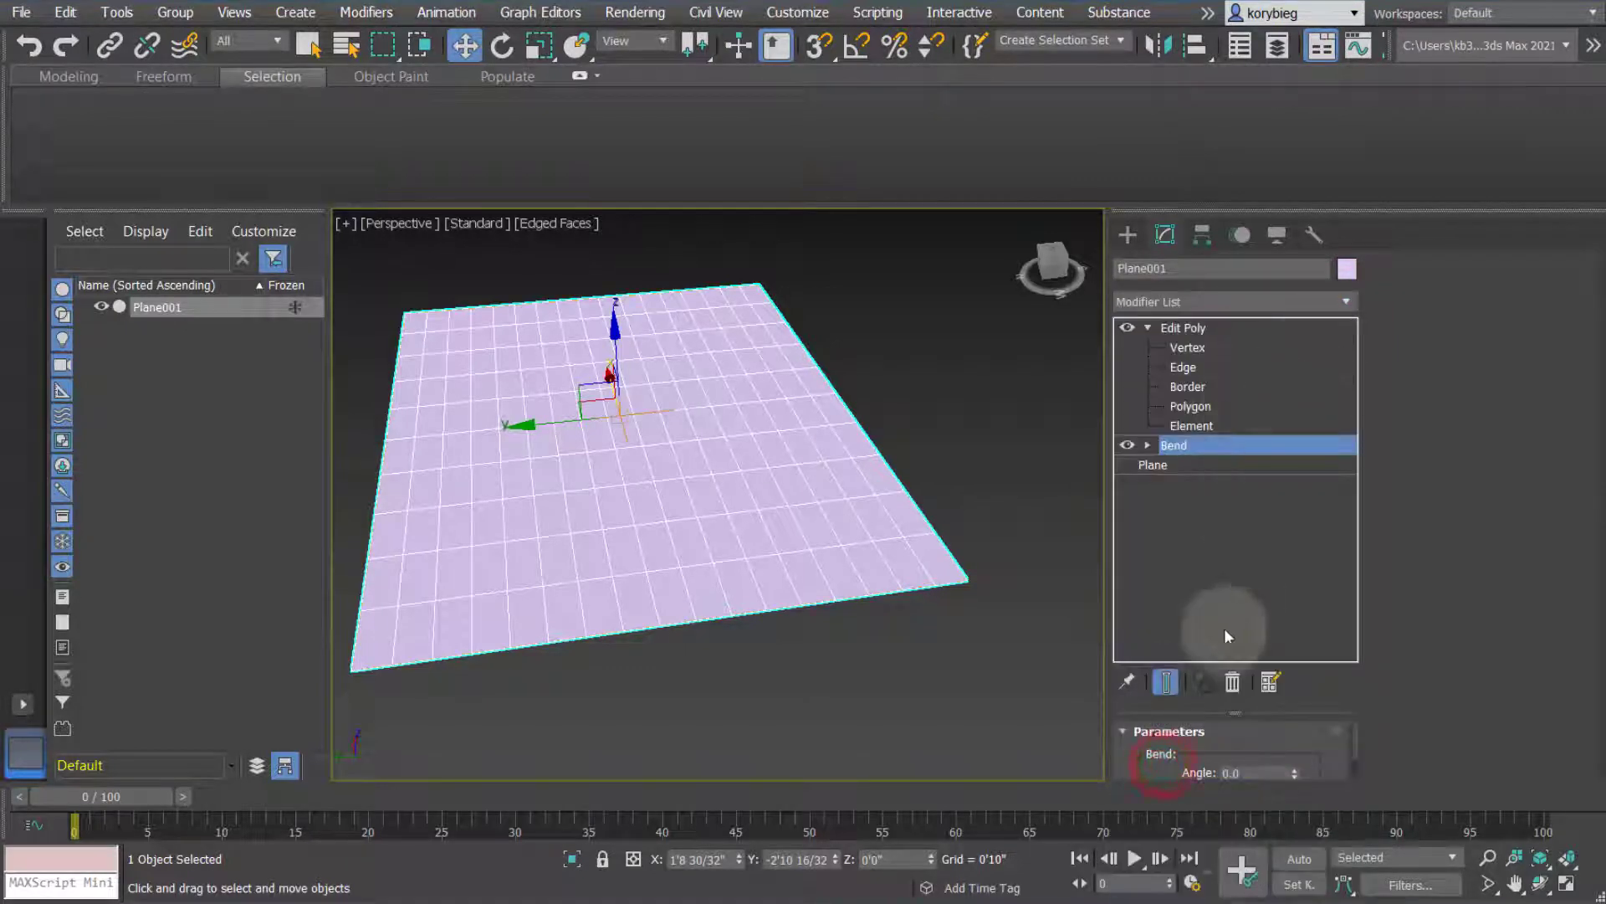
# Bend the plane along the X axis and raise the bend angle until it forms a deep arch
pyautogui.moveTo(1294, 772); pyautogui.dragTo(1222, 507)
pyautogui.scroll(-2, 1289, 746)
pyautogui.click(1175, 642)
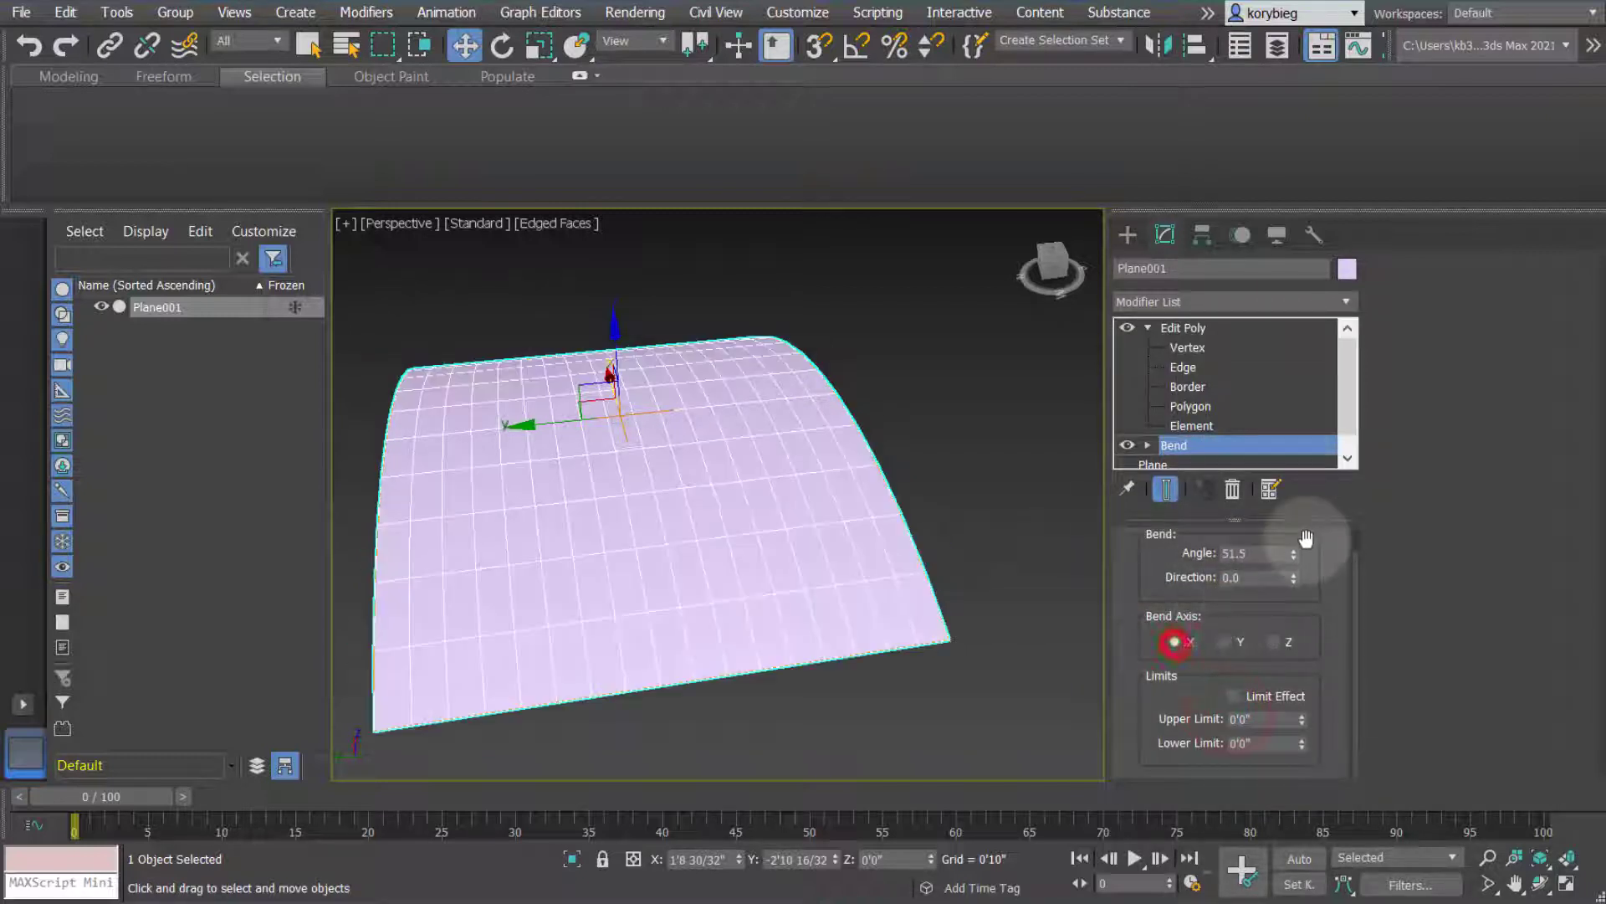
pyautogui.moveTo(1288, 557); pyautogui.dragTo(1008, 325)
# Add a Wave modifier above the Bend and set Amplitude 1 to about 1'2 12/32"
pyautogui.click(1348, 302)
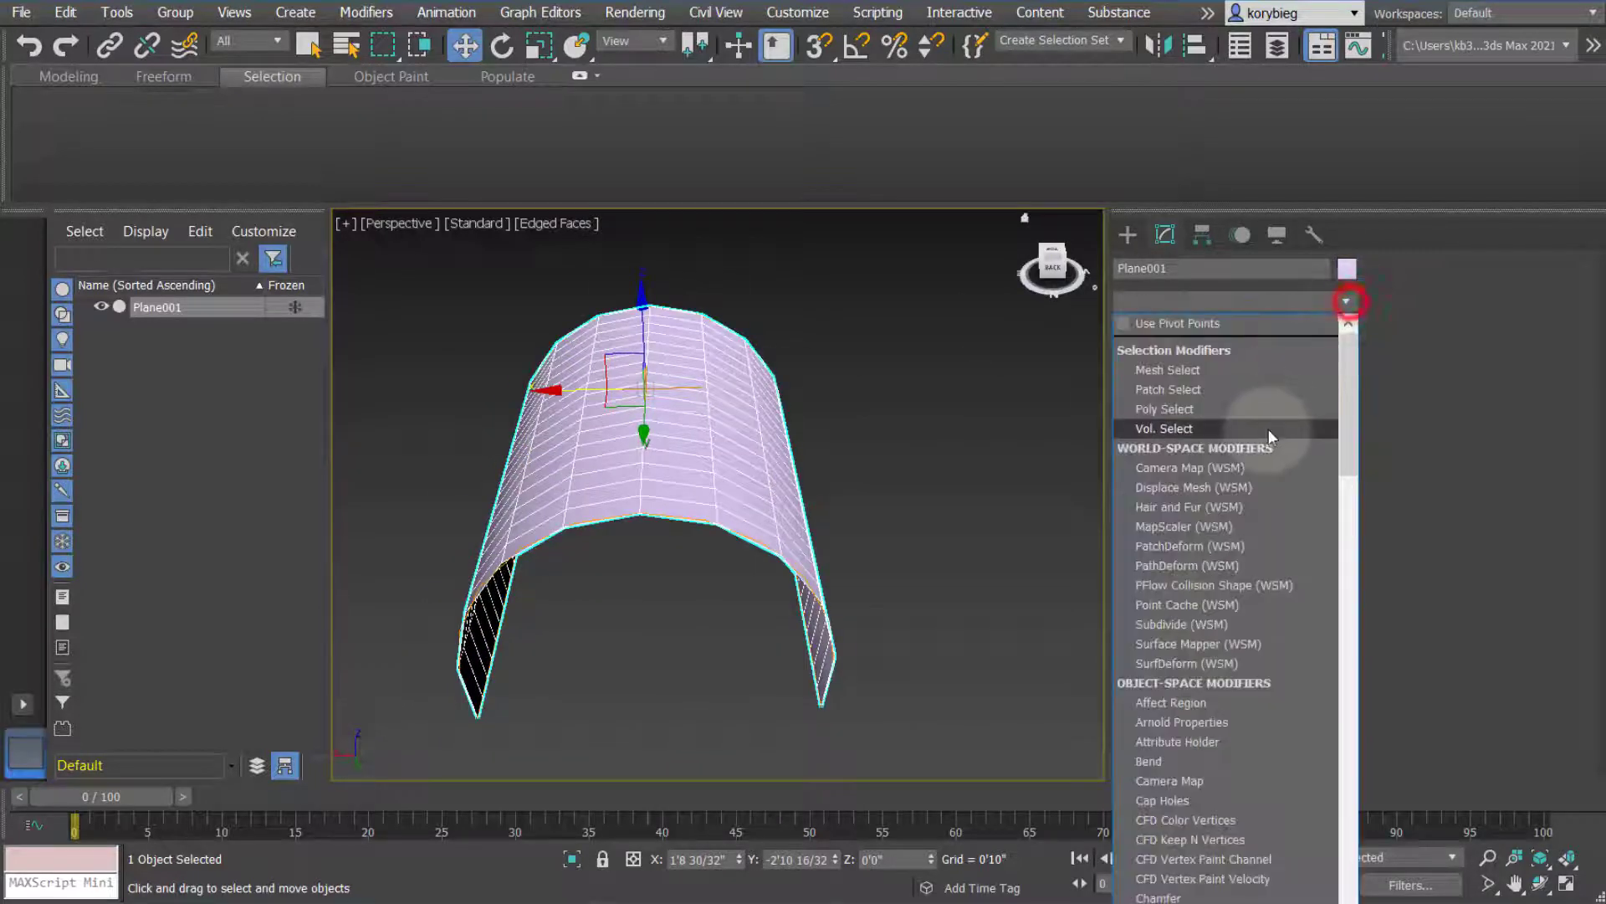
pyautogui.press('w')
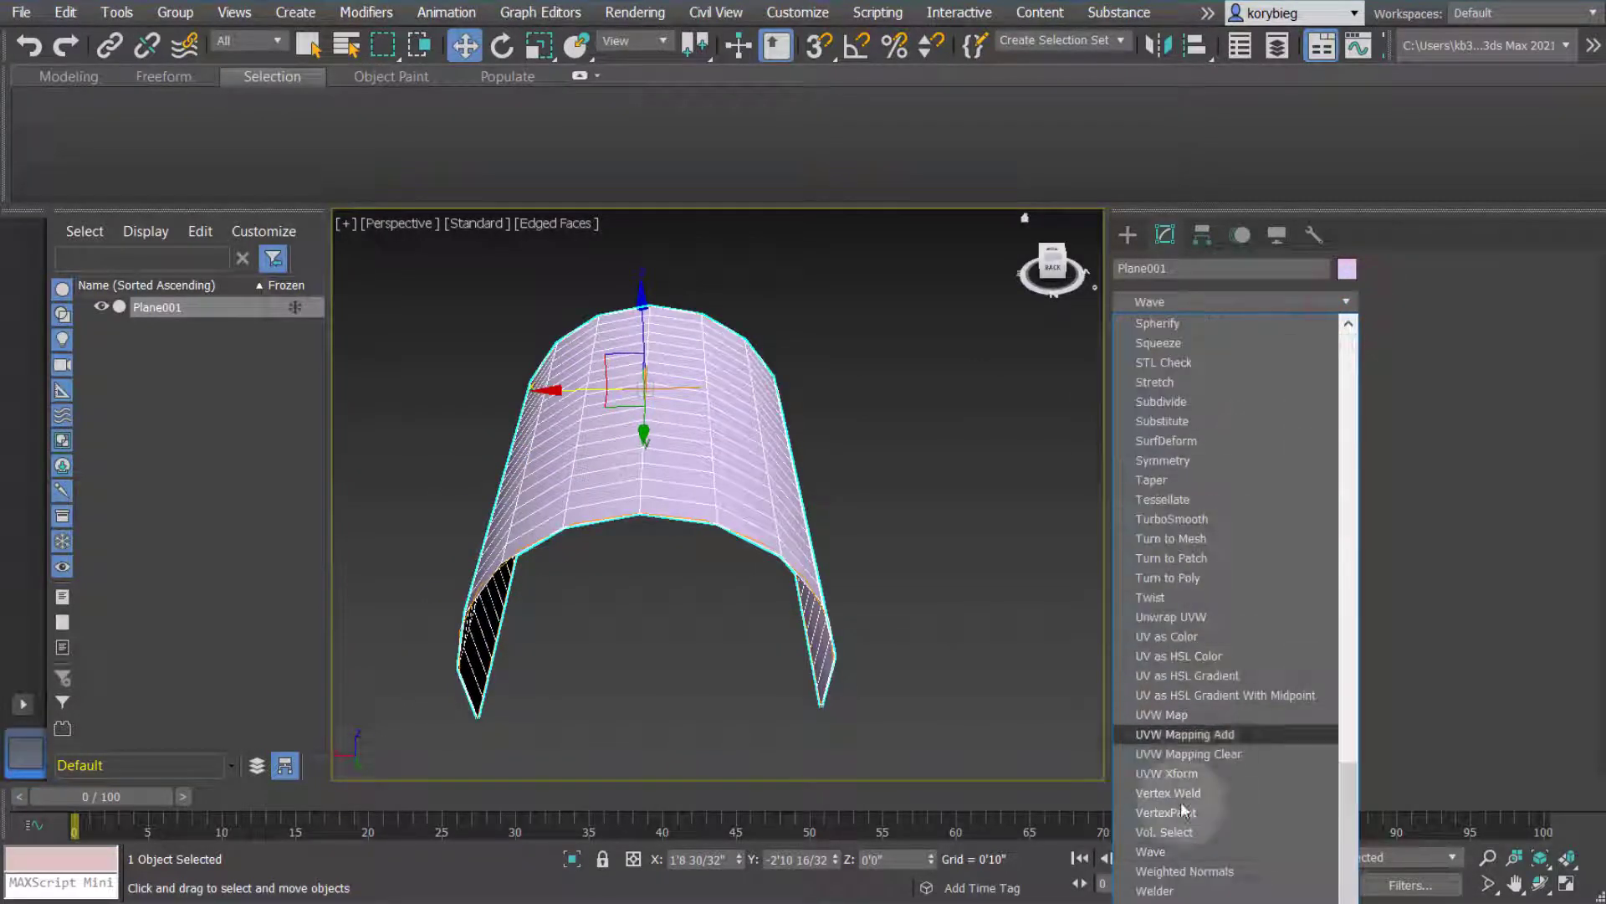
pyautogui.click(1156, 853)
pyautogui.moveTo(1307, 587); pyautogui.dragTo(1075, 201)
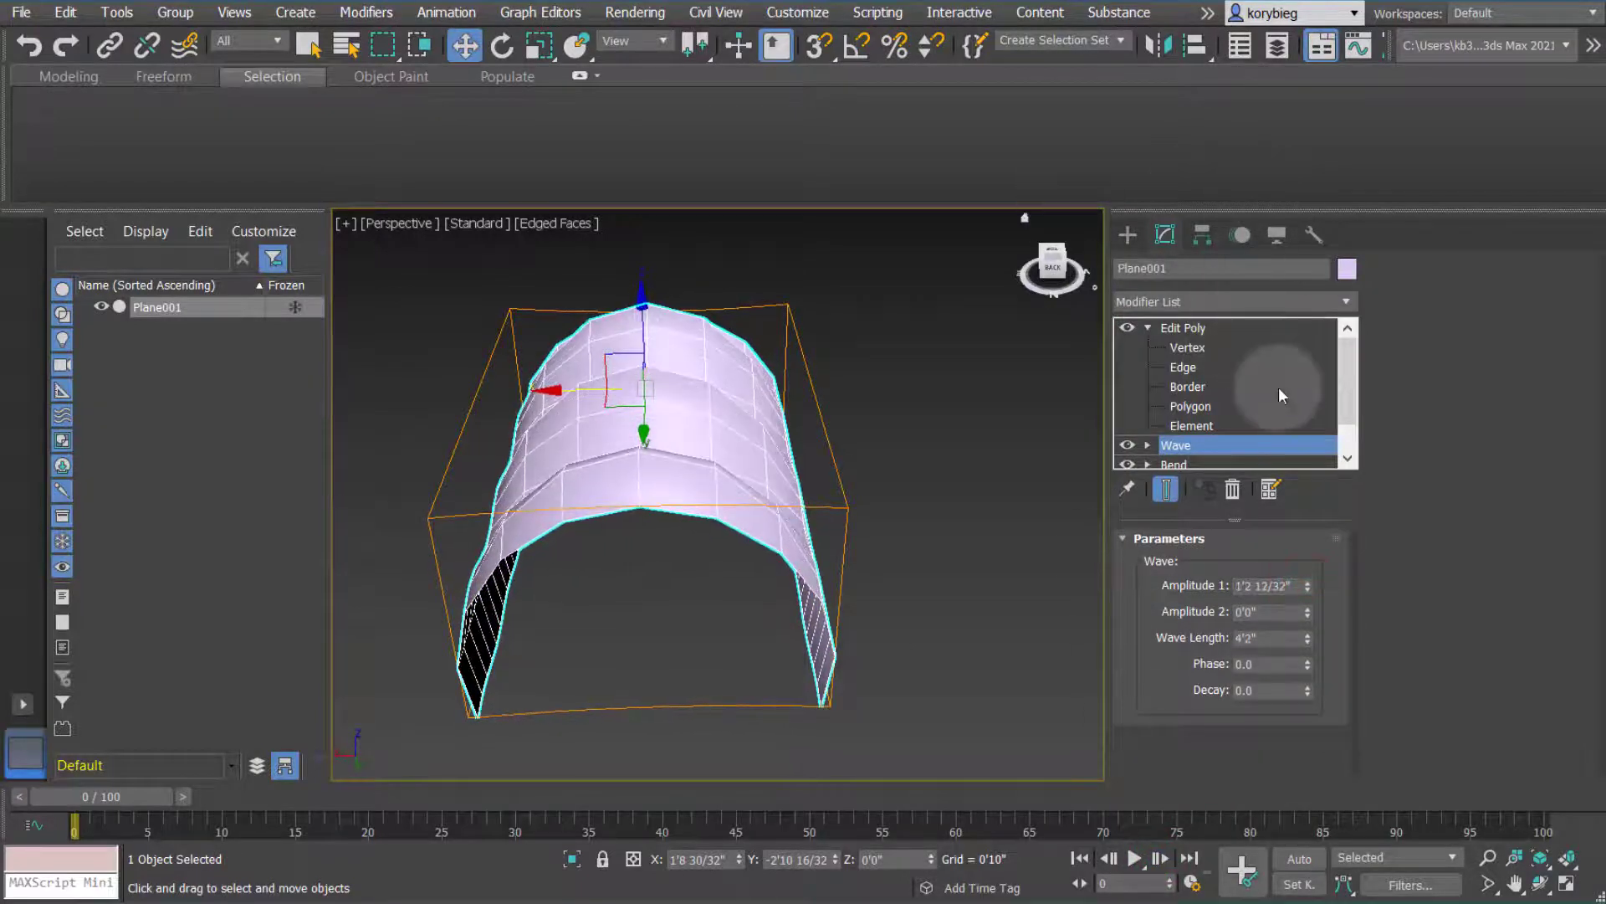
# Add a Symmetry modifier above the Wave, mirroring the arched surface
pyautogui.click(1347, 301)
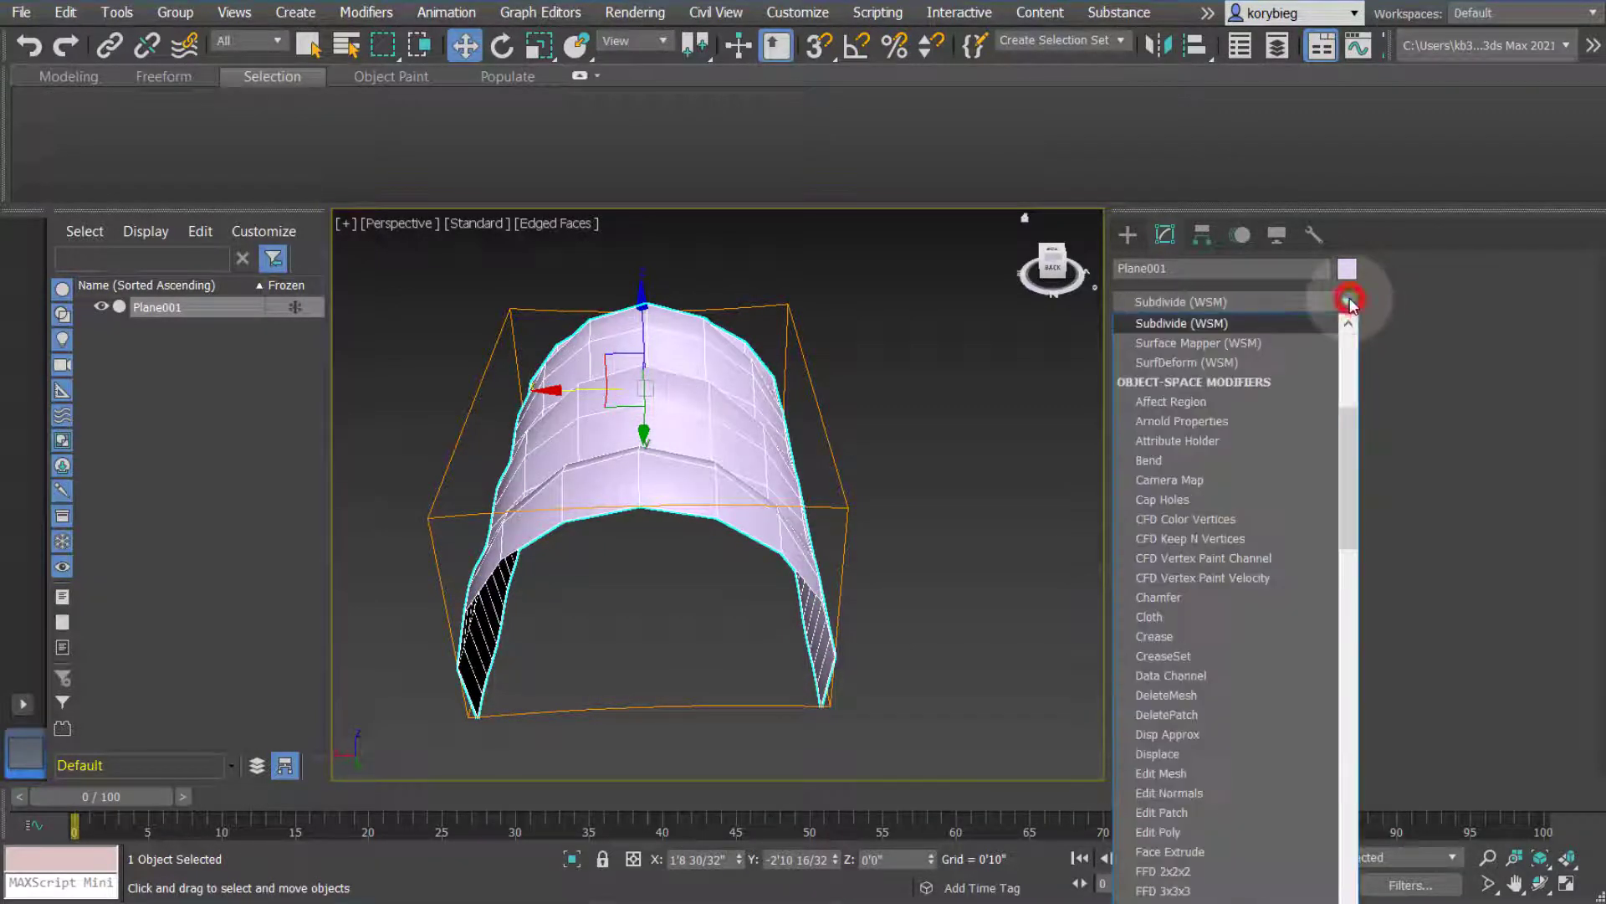
pyautogui.write('sym')
pyautogui.click(1206, 457)
pyautogui.keyDown('alt'); pyautogui.moveTo(814, 505); pyautogui.dragTo(943, 528, button='middle'); pyautogui.keyUp('alt')
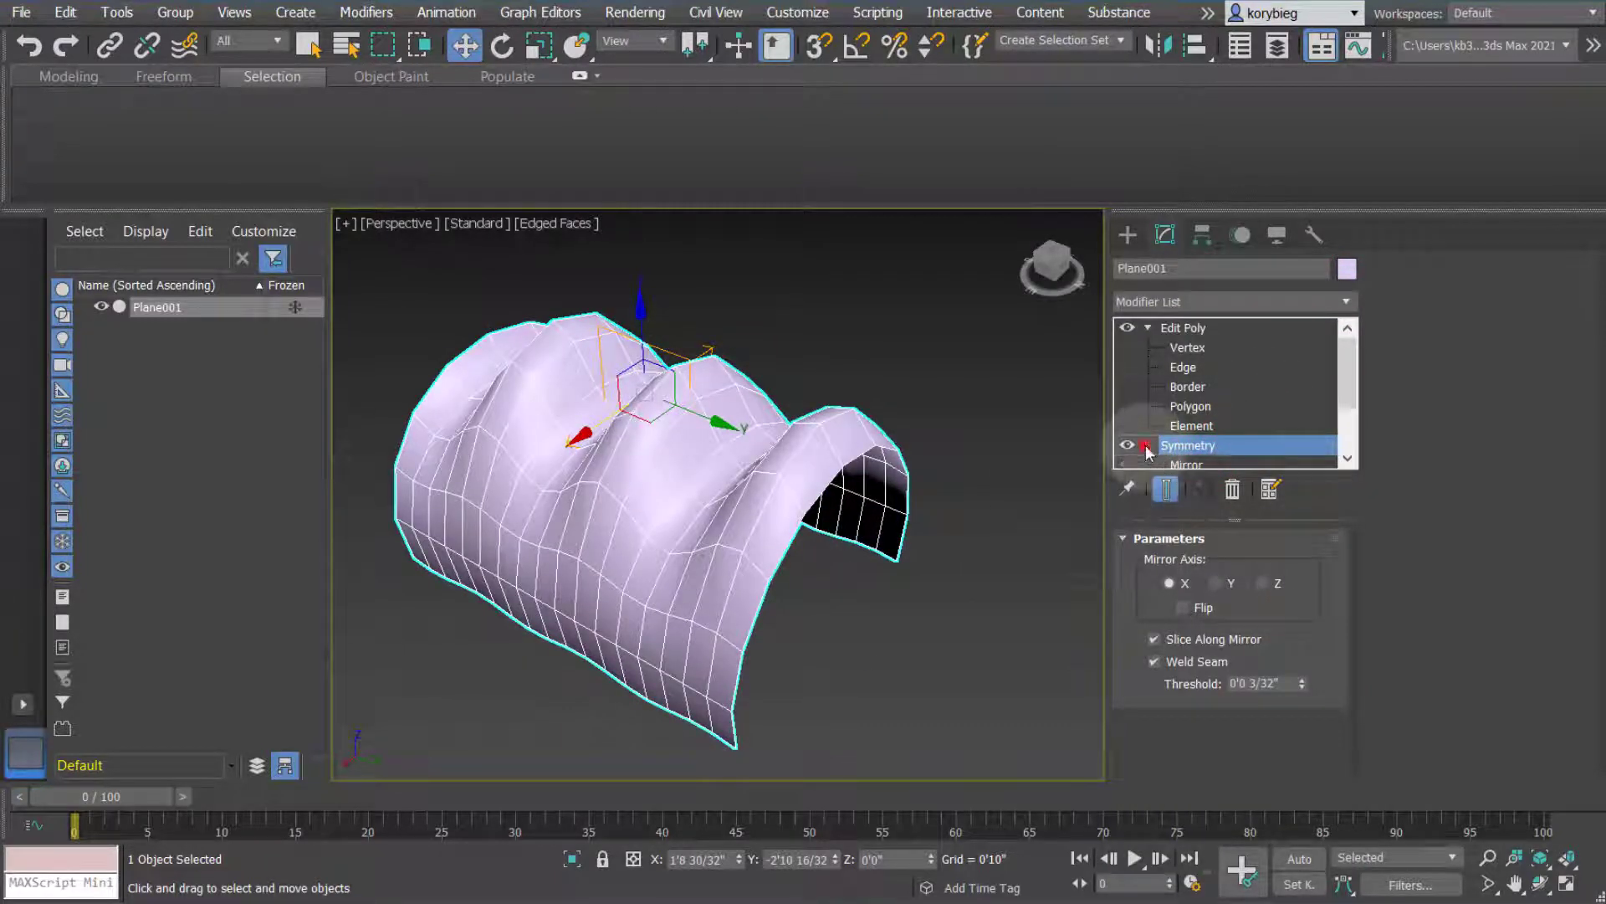
# Move and rotate the Symmetry modifier's mirror so the surface forms two angled, joined vaults
pyautogui.click(1166, 460)
pyautogui.moveTo(601, 424); pyautogui.dragTo(651, 395)
pyautogui.click(1175, 392)
pyautogui.keyDown('alt'); pyautogui.moveTo(870, 536); pyautogui.dragTo(559, 167, button='middle'); pyautogui.keyUp('alt')
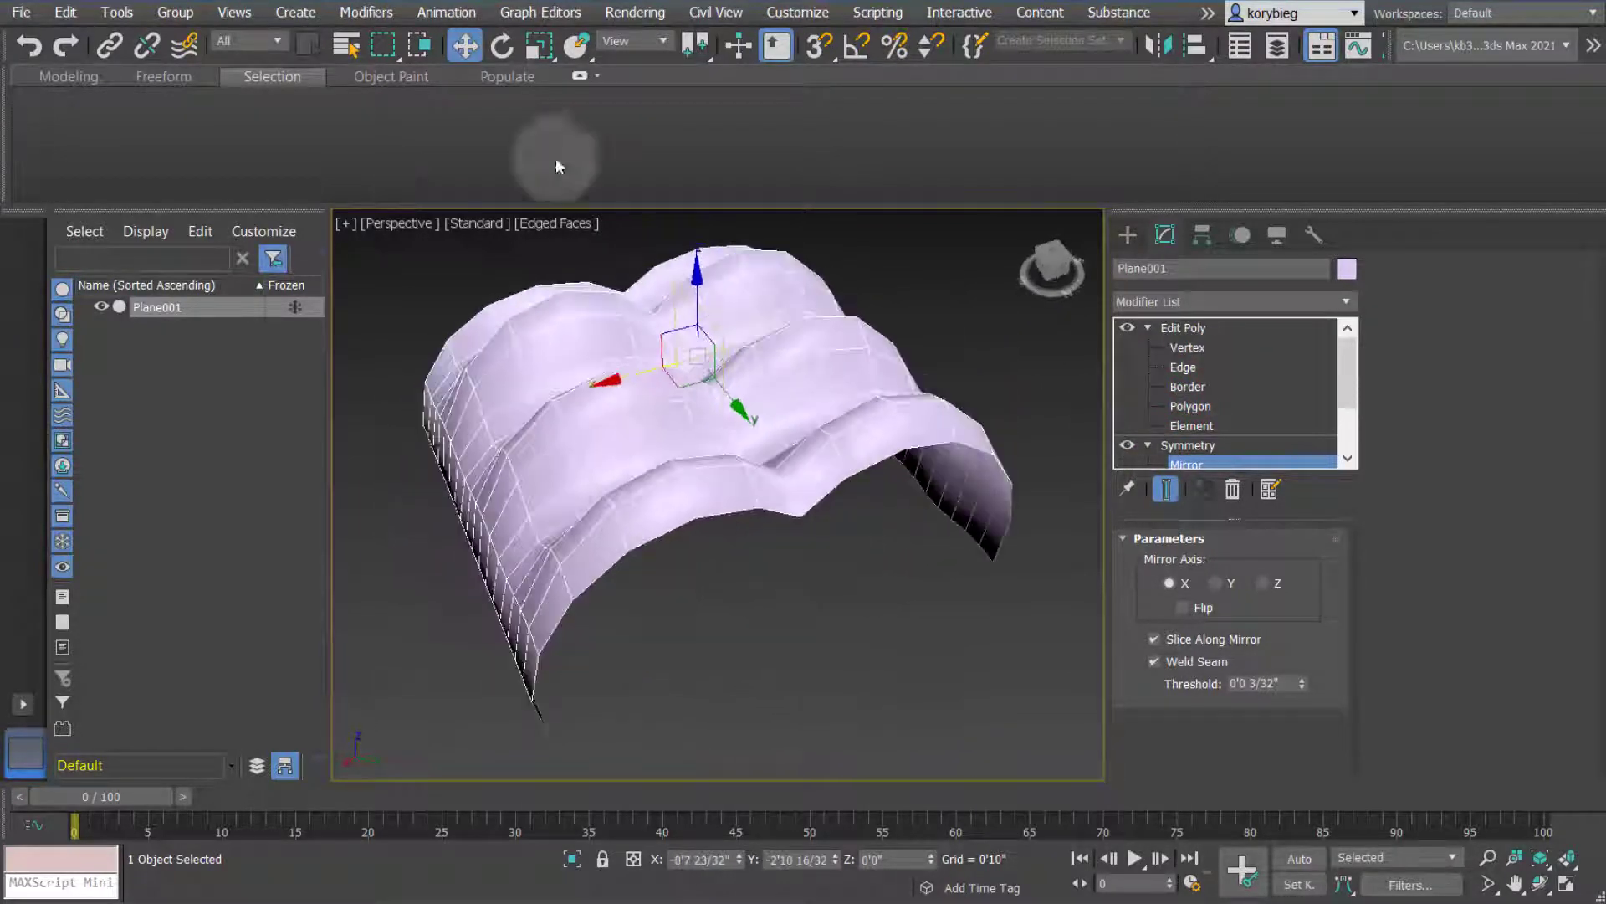
pyautogui.click(502, 46)
pyautogui.moveTo(751, 399); pyautogui.dragTo(696, 422)
pyautogui.keyDown('alt'); pyautogui.moveTo(806, 523); pyautogui.dragTo(1163, 349, button='middle'); pyautogui.keyUp('alt')
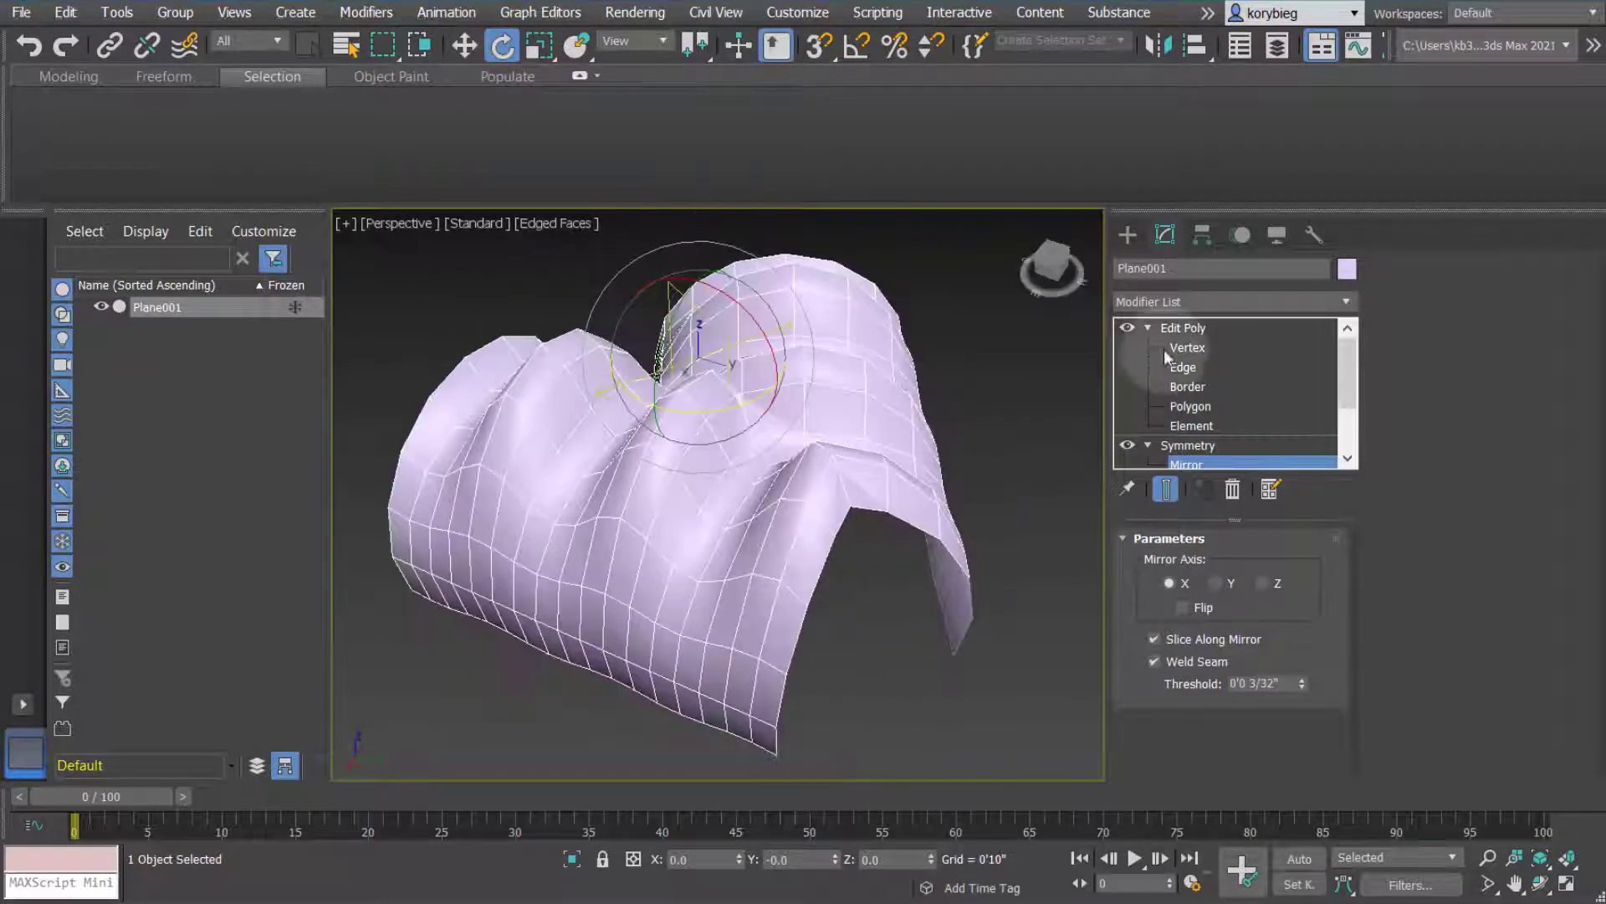
# Return to the Edit Poly's Polygon level and select the concave polygons by surface with a value of 0.186
pyautogui.click(1183, 328)
pyautogui.click(1191, 406)
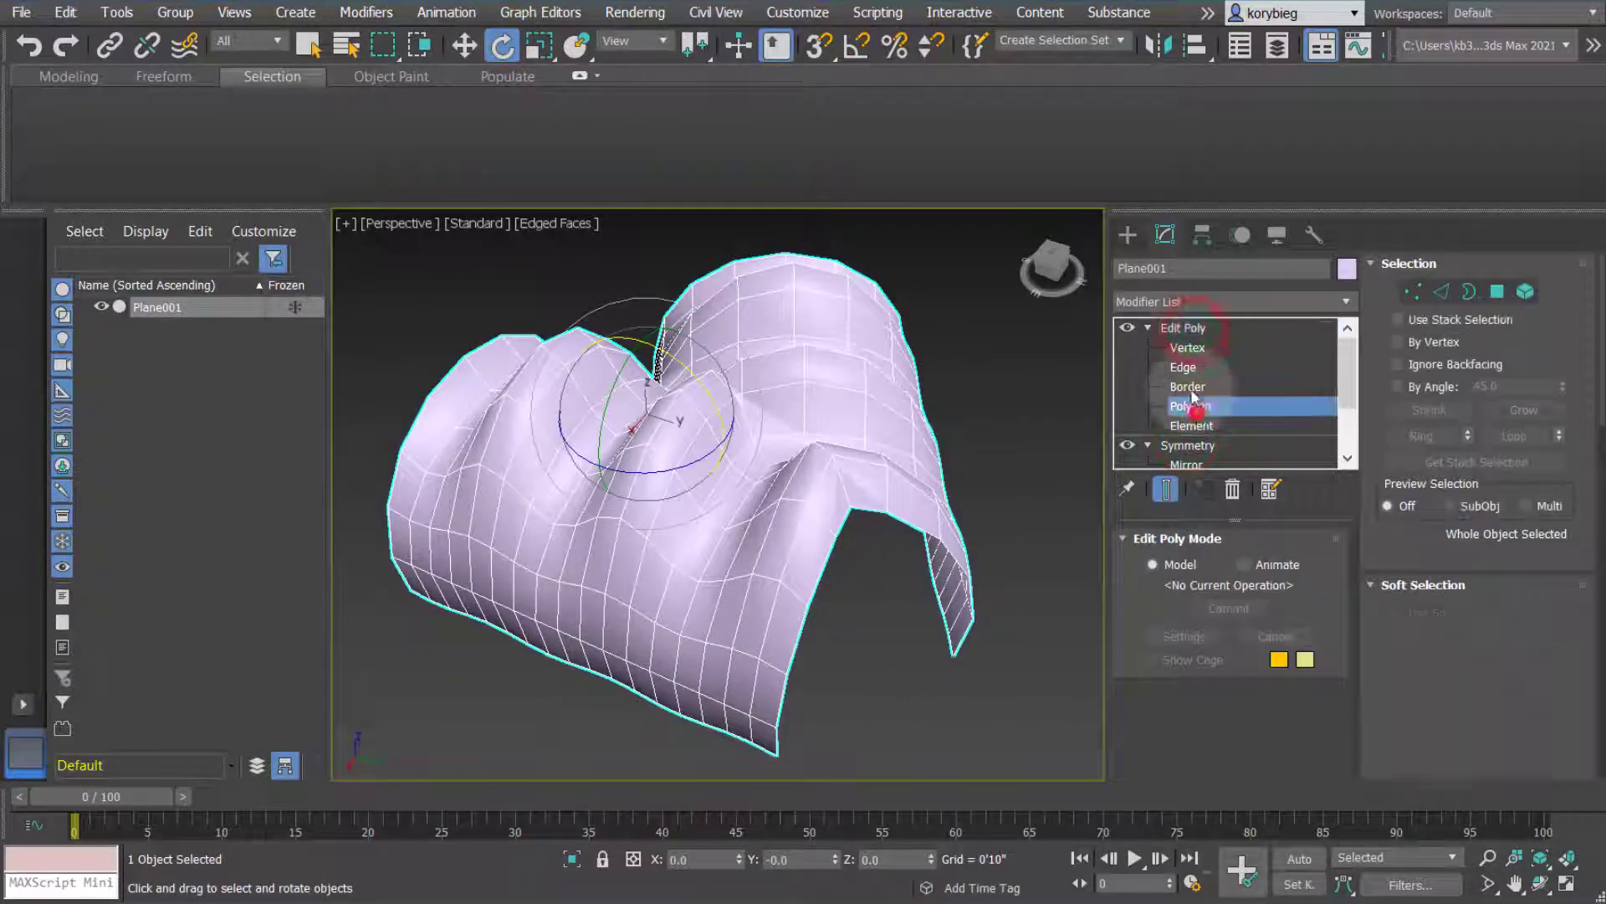
pyautogui.click(910, 639)
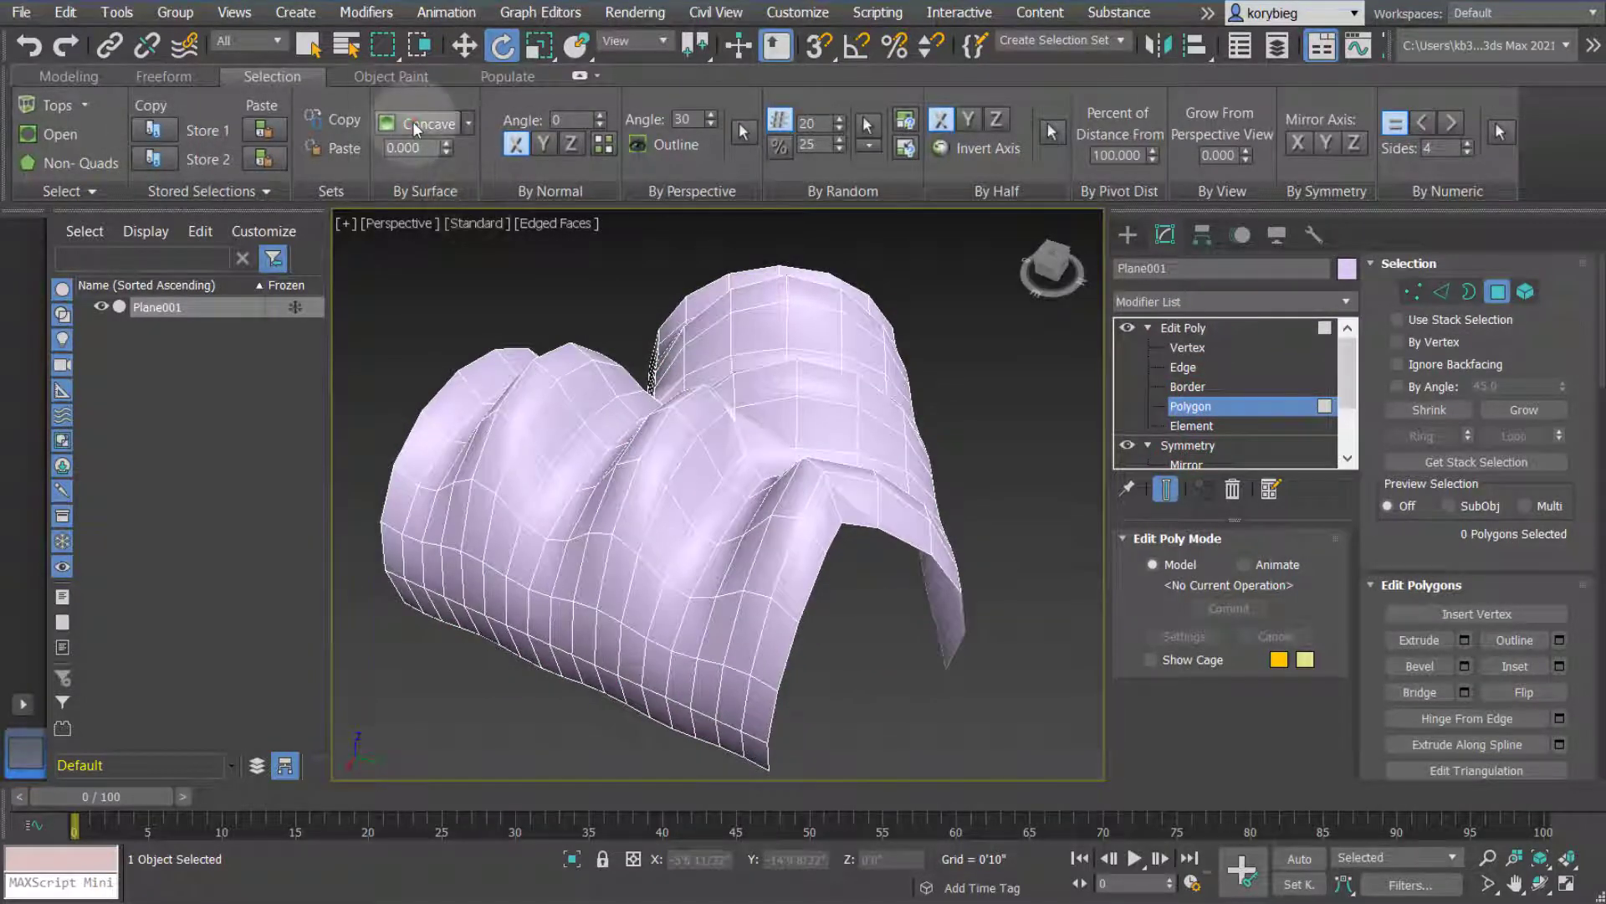
pyautogui.moveTo(446, 147); pyautogui.dragTo(436, 119)
pyautogui.keyDown('alt'); pyautogui.moveTo(553, 313); pyautogui.dragTo(879, 331, button='middle'); pyautogui.keyUp('alt')
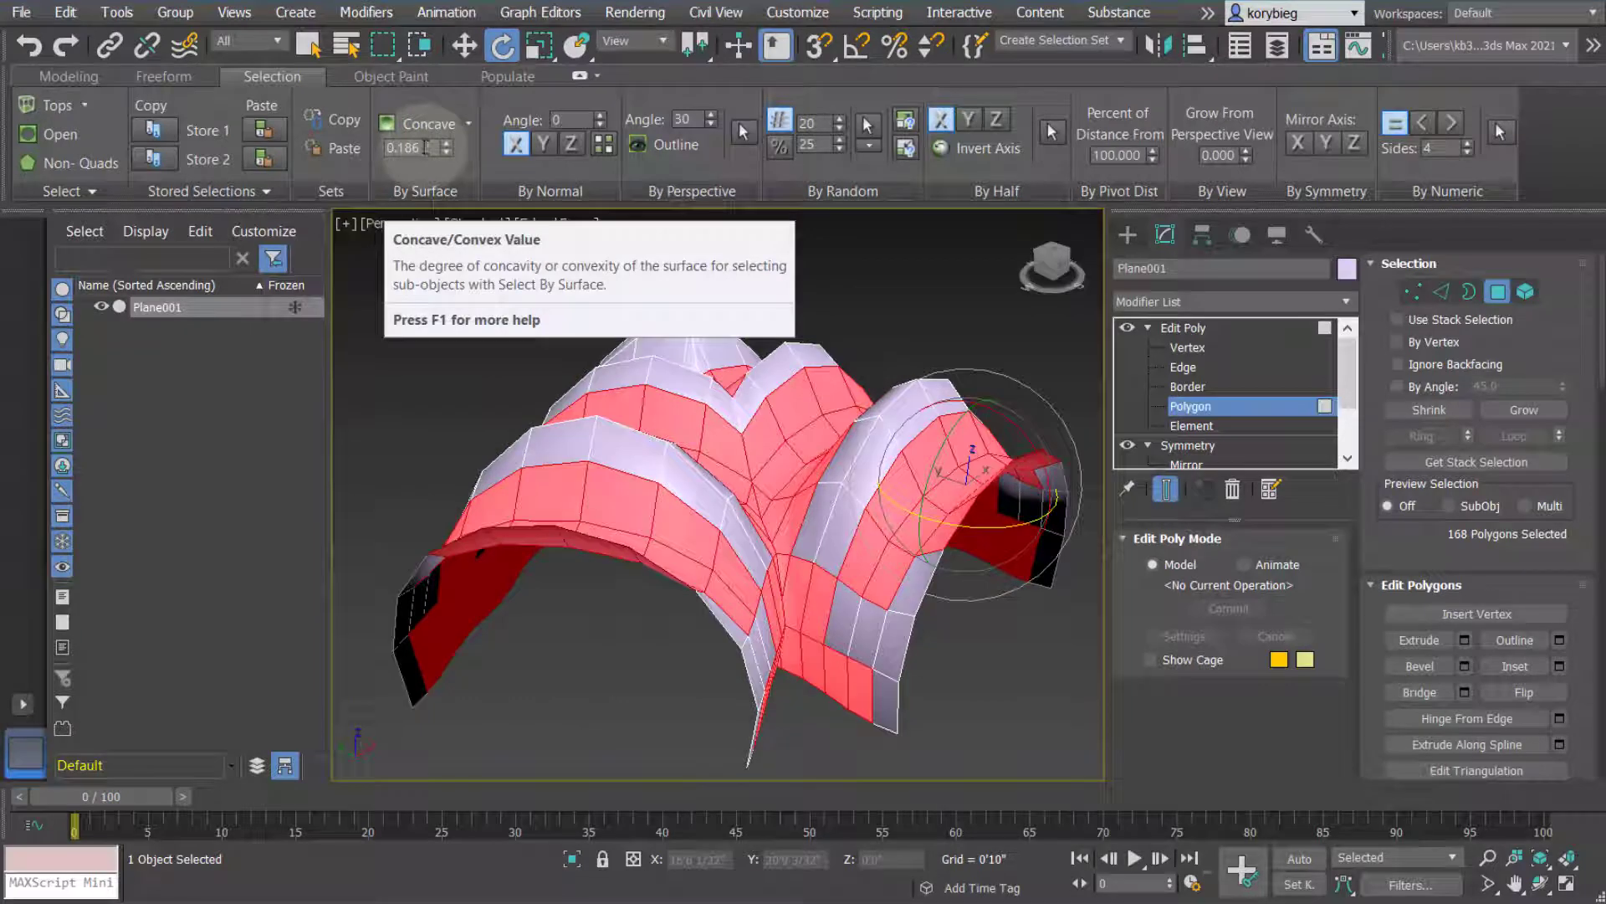
# Switch the by-surface selection to Convex and select polygons with a value of -0.196
pyautogui.click(465, 125)
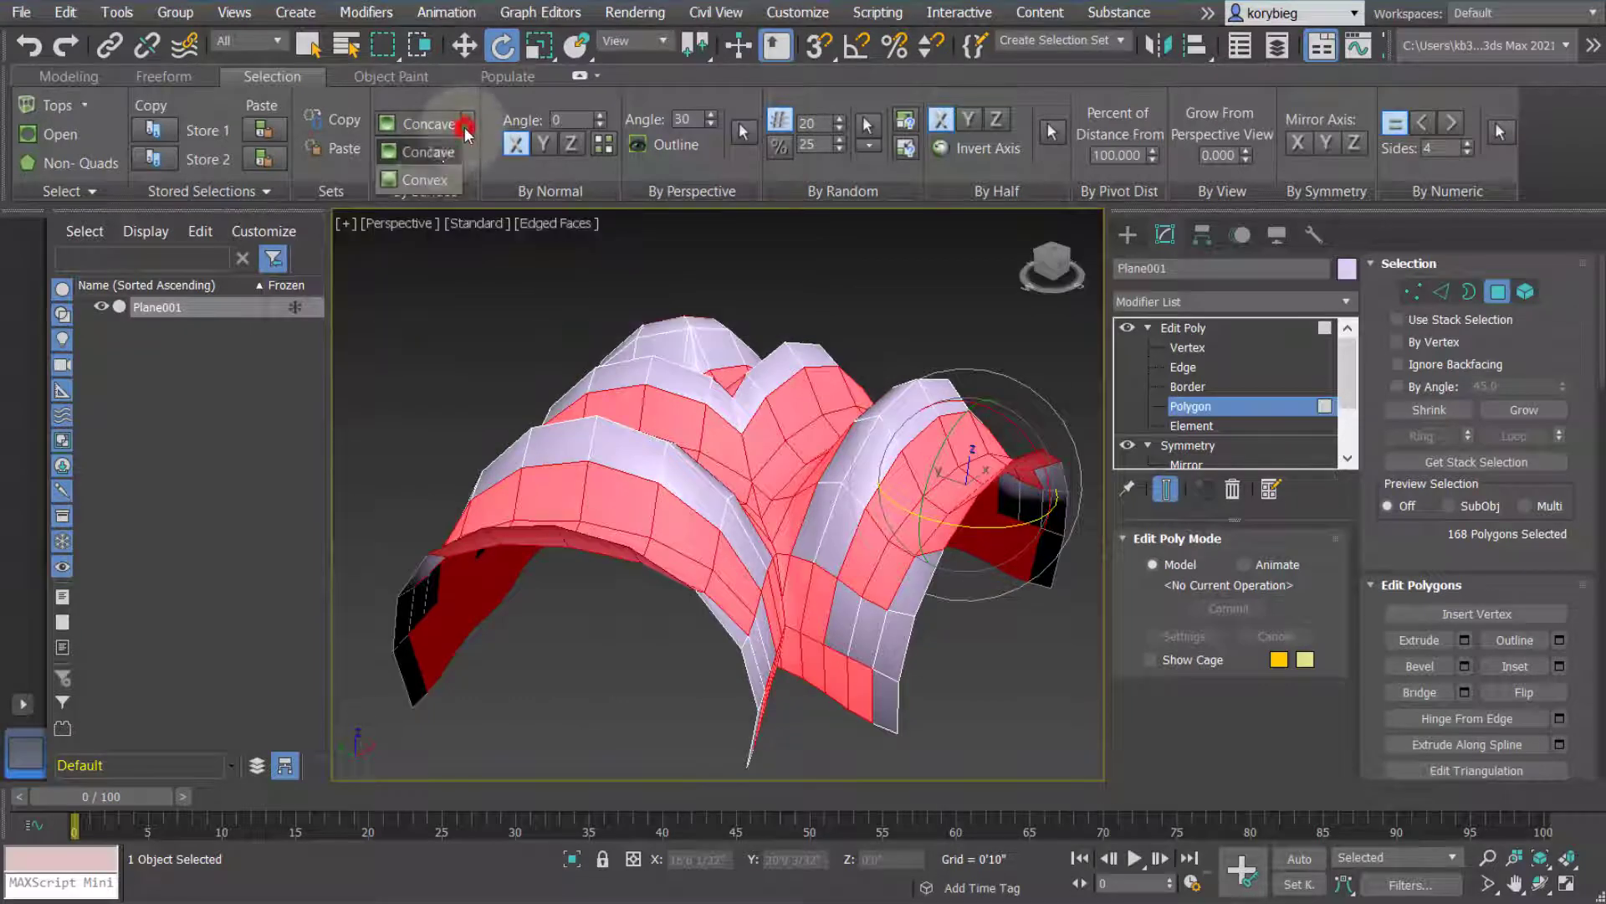
pyautogui.click(429, 178)
pyautogui.moveTo(443, 159); pyautogui.dragTo(444, 240)
pyautogui.keyDown('alt'); pyautogui.moveTo(535, 465); pyautogui.dragTo(865, 484, button='middle'); pyautogui.keyUp('alt')
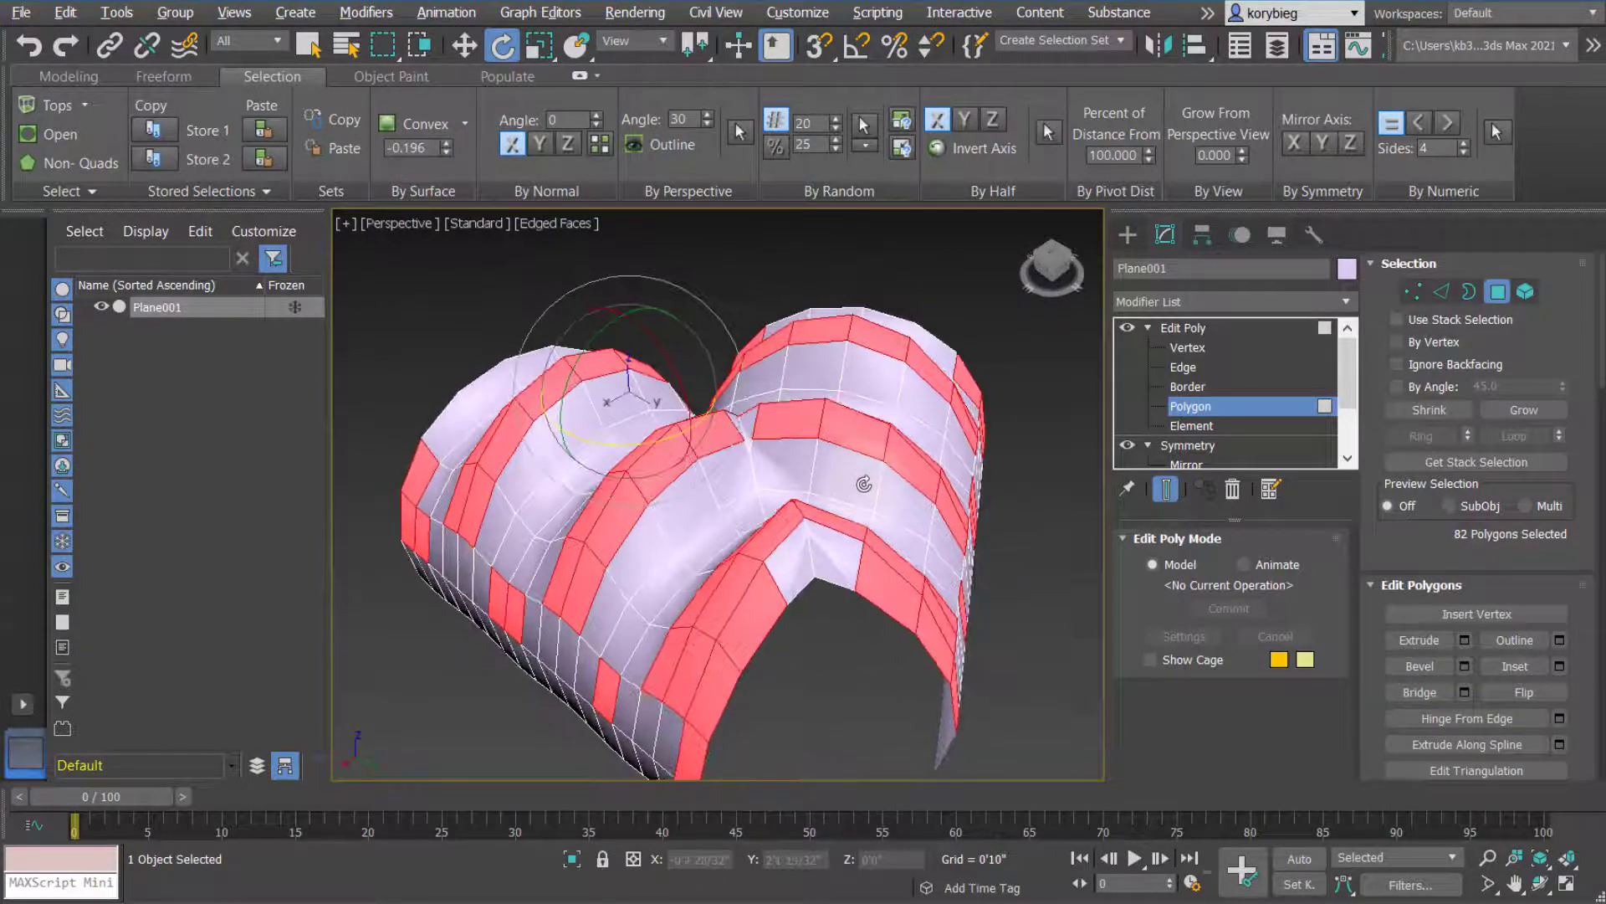
pyautogui.keyDown('alt'); pyautogui.moveTo(592, 459); pyautogui.dragTo(583, 507, button='middle'); pyautogui.keyUp('alt')
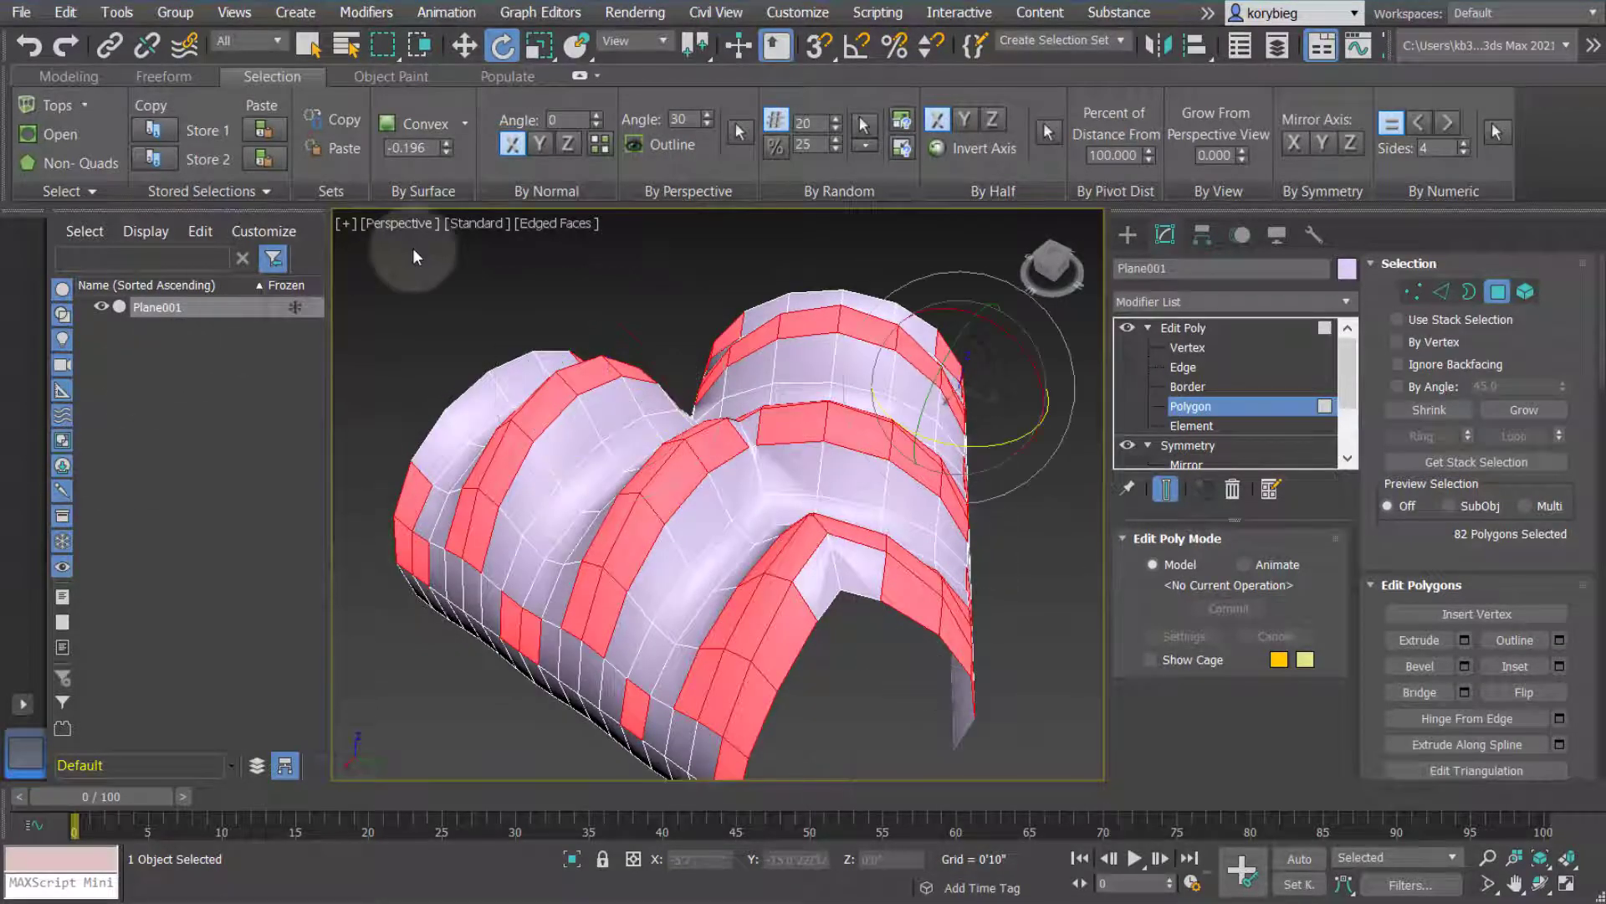
# Select the polygons by normal along the Z axis with an angle of 38
pyautogui.click(540, 144)
pyautogui.moveTo(596, 117); pyautogui.dragTo(590, 73)
pyautogui.keyDown('alt'); pyautogui.moveTo(805, 475); pyautogui.dragTo(724, 443, button='middle'); pyautogui.keyUp('alt')
pyautogui.moveTo(595, 117)
pyautogui.mouseDown()
pyautogui.moveTo(585, 40)
pyautogui.moveTo(599, 151)
pyautogui.moveTo(608, 107)
pyautogui.mouseUp()
pyautogui.keyDown('alt'); pyautogui.moveTo(617, 335); pyautogui.dragTo(586, 352, button='middle'); pyautogui.keyUp('alt')
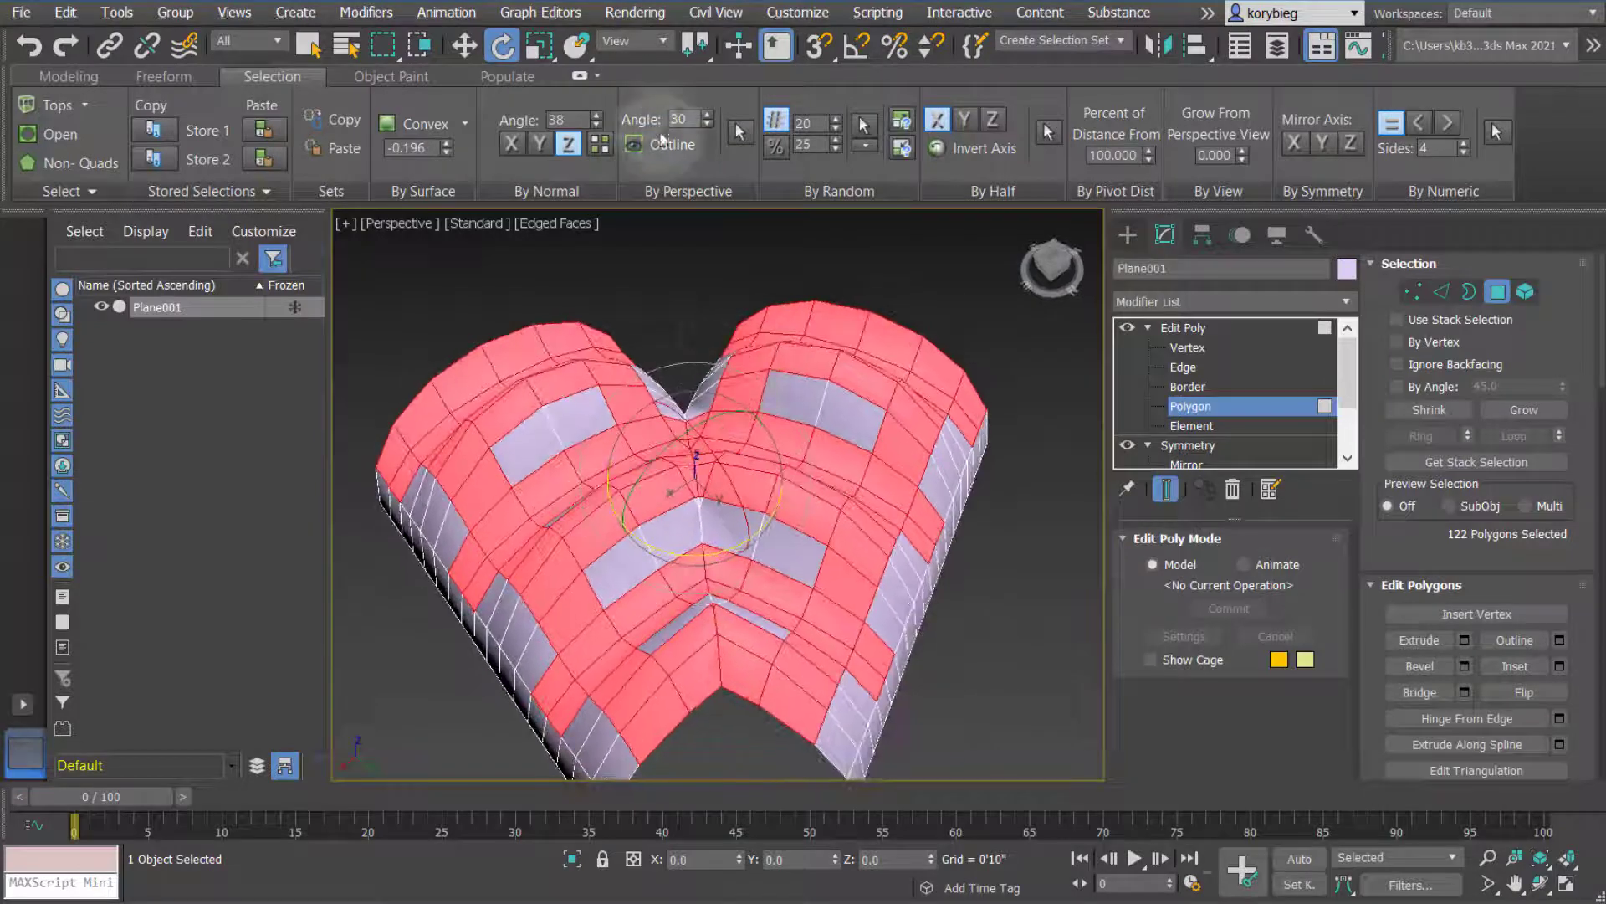
# Select polygons by perspective with Outline enabled and an angle of 58
pyautogui.click(658, 139)
pyautogui.moveTo(695, 80); pyautogui.dragTo(707, 117)
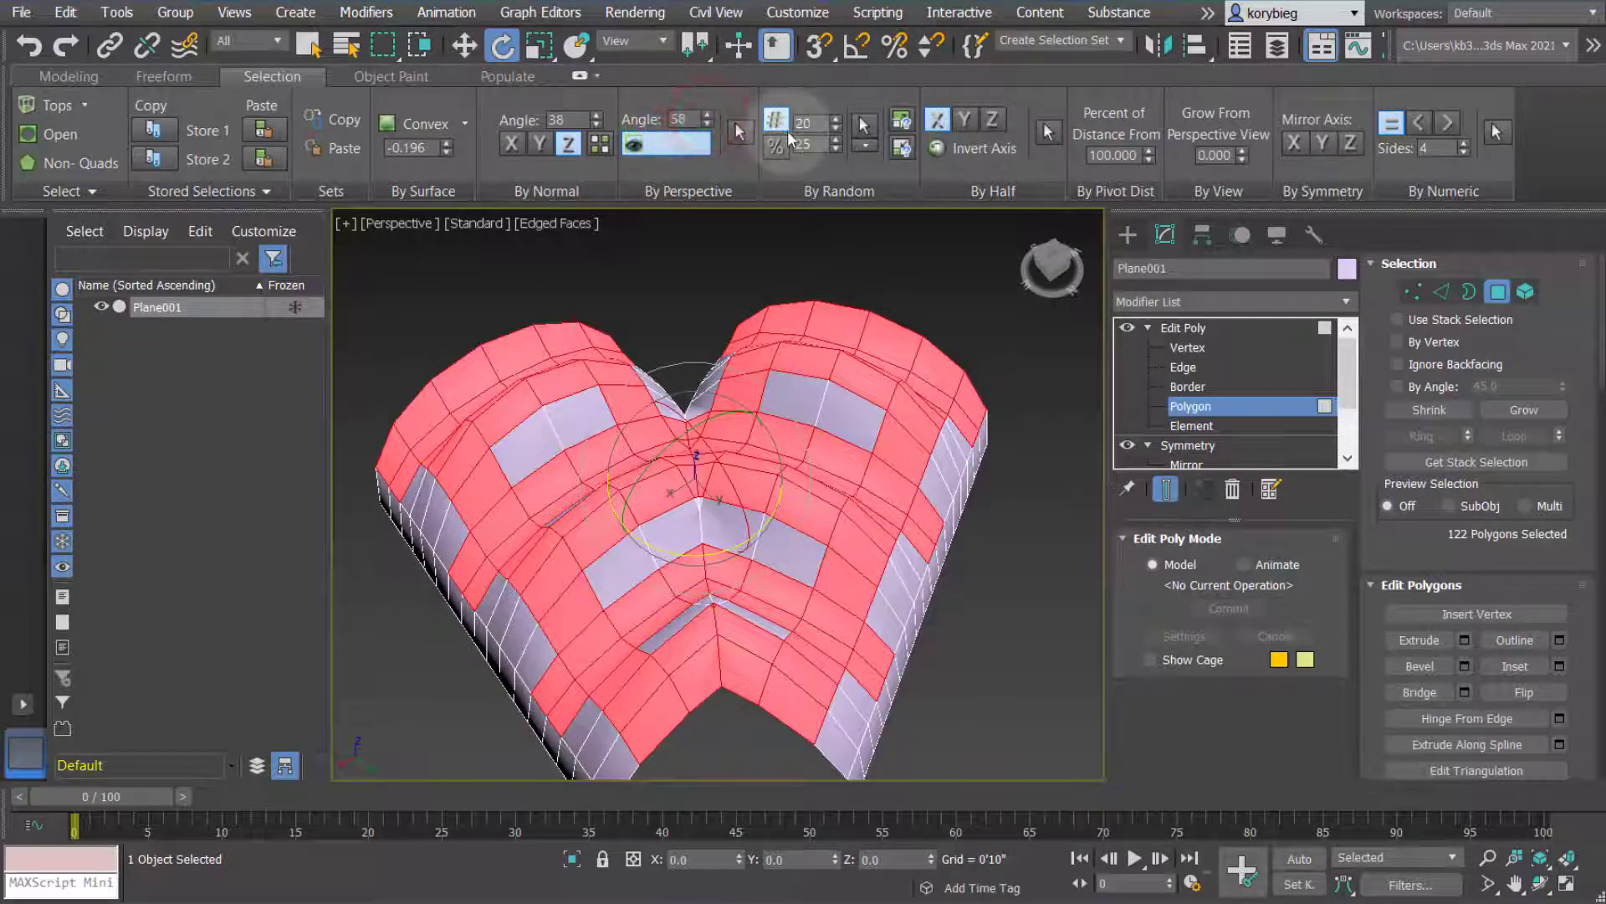
pyautogui.click(742, 133)
pyautogui.keyDown('alt'); pyautogui.moveTo(587, 483); pyautogui.dragTo(628, 529, button='middle'); pyautogui.keyUp('alt')
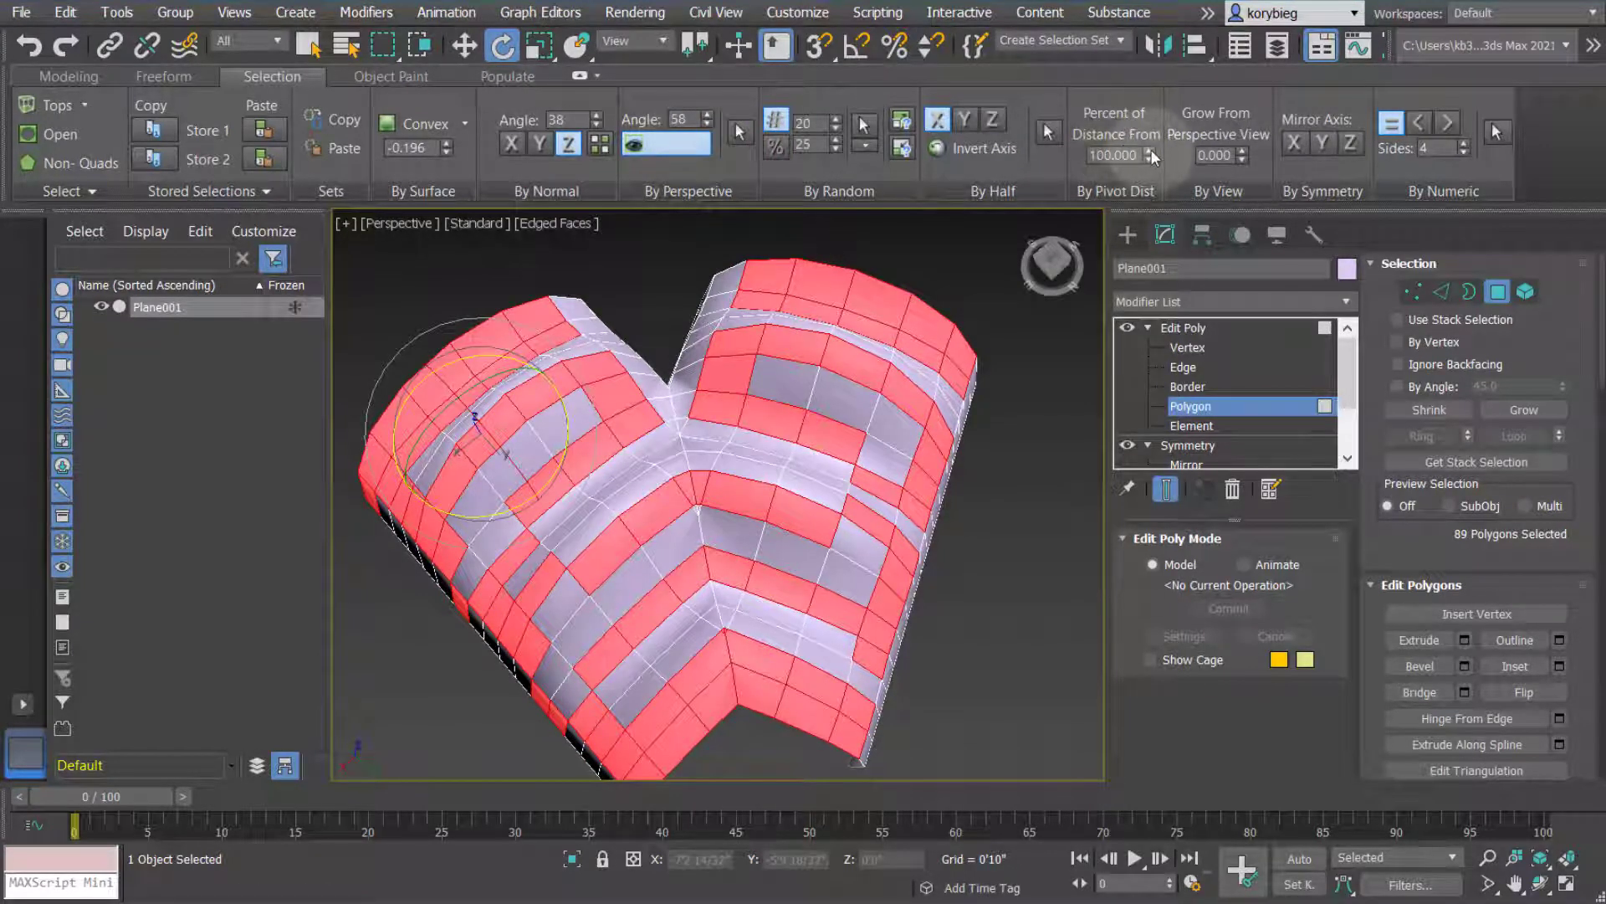
# Clear the polygon selection and select the polygons along the surface's open edges
pyautogui.click(47, 115)
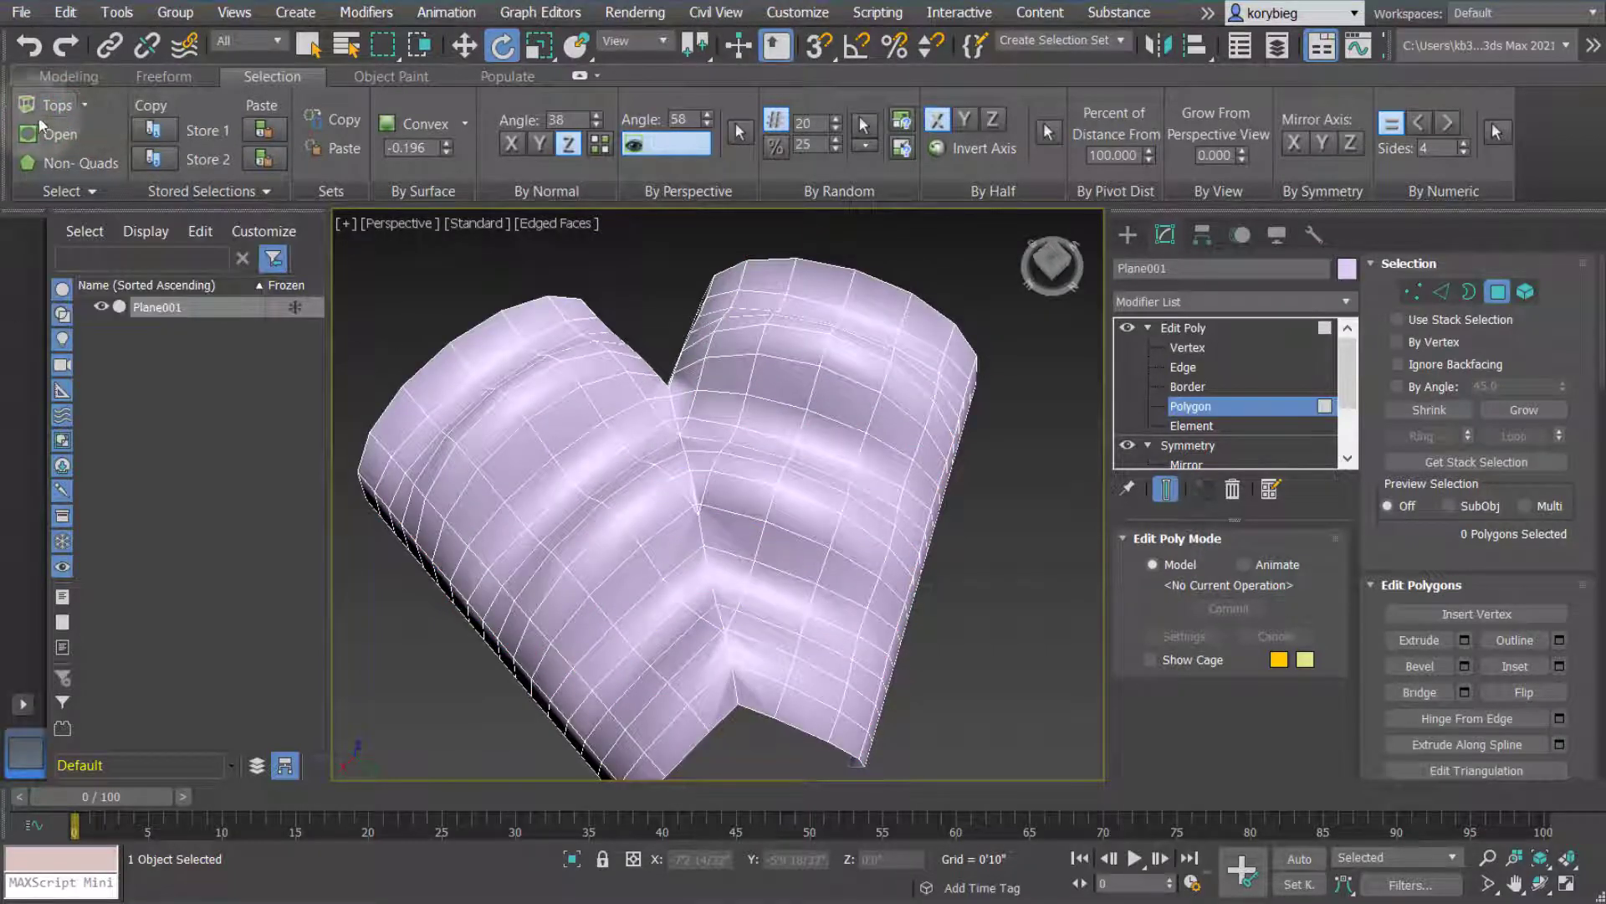
pyautogui.click(52, 134)
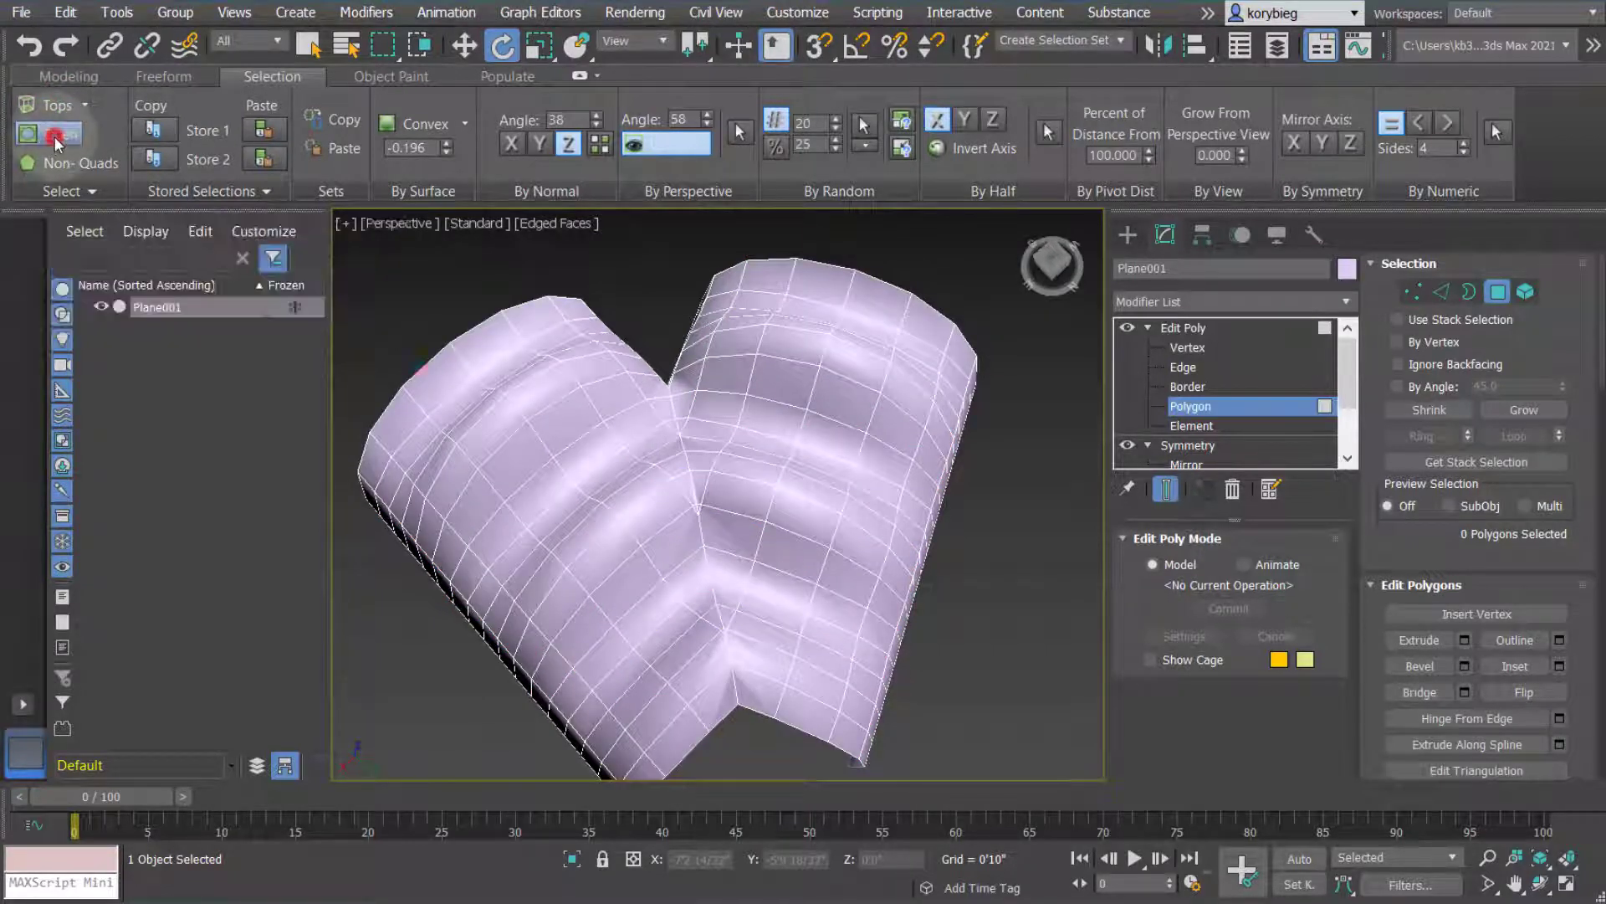
pyautogui.keyDown('alt'); pyautogui.moveTo(600, 525); pyautogui.dragTo(600, 411, button='middle'); pyautogui.keyUp('alt')
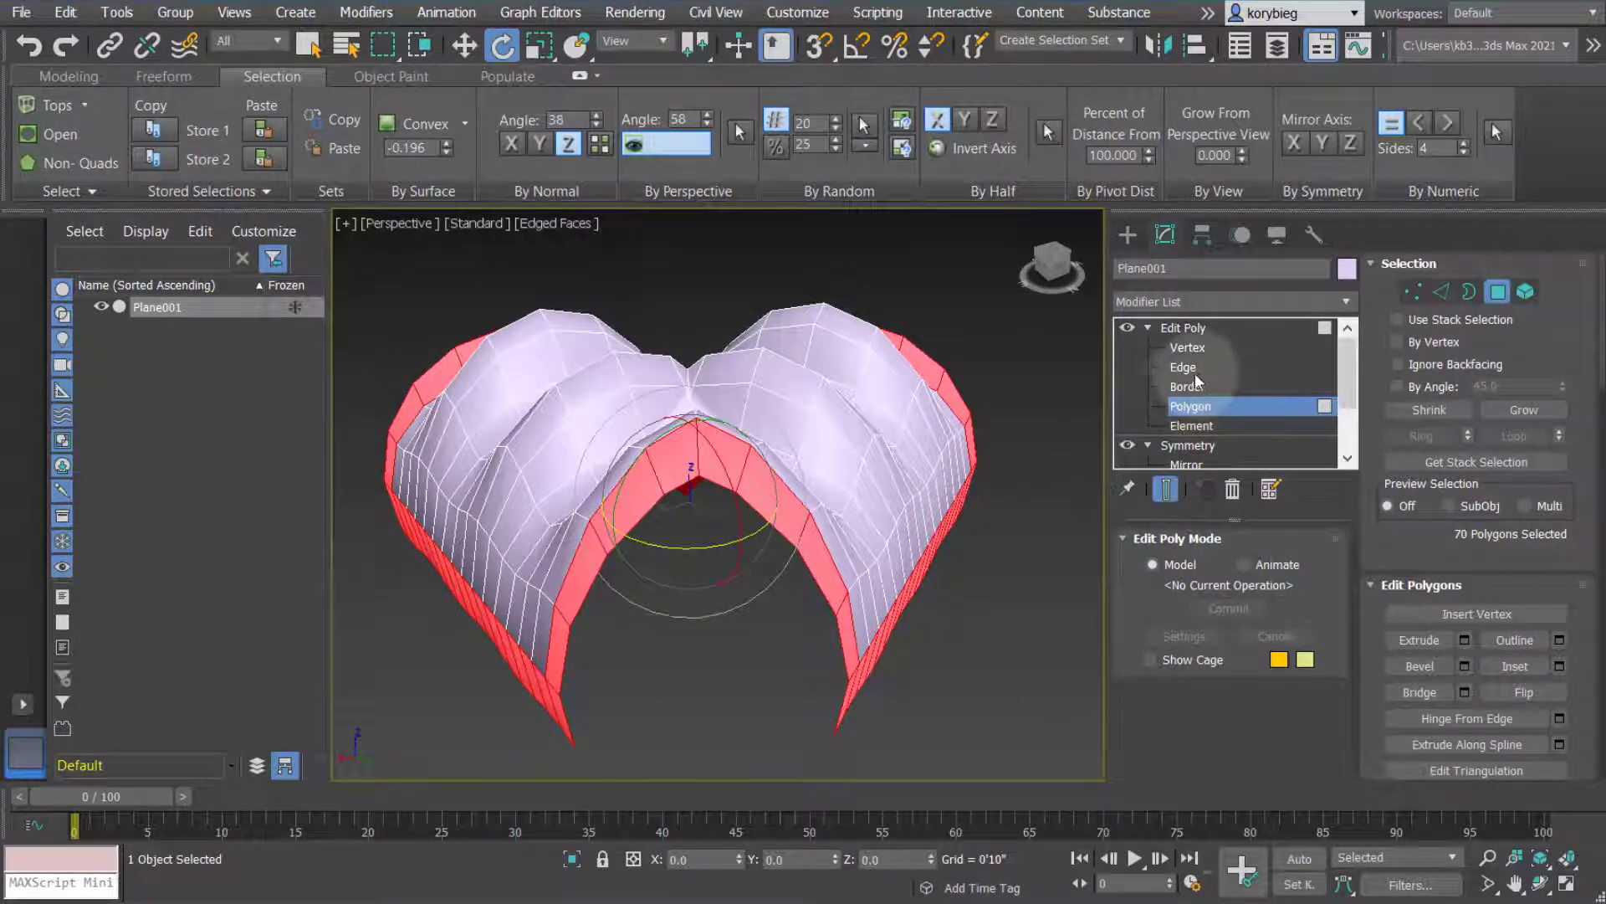
# Bevel the selected open-edge polygons with a height of about 2'2 1/32"
pyautogui.click(1463, 666)
pyautogui.moveTo(906, 436); pyautogui.dragTo(887, 314)
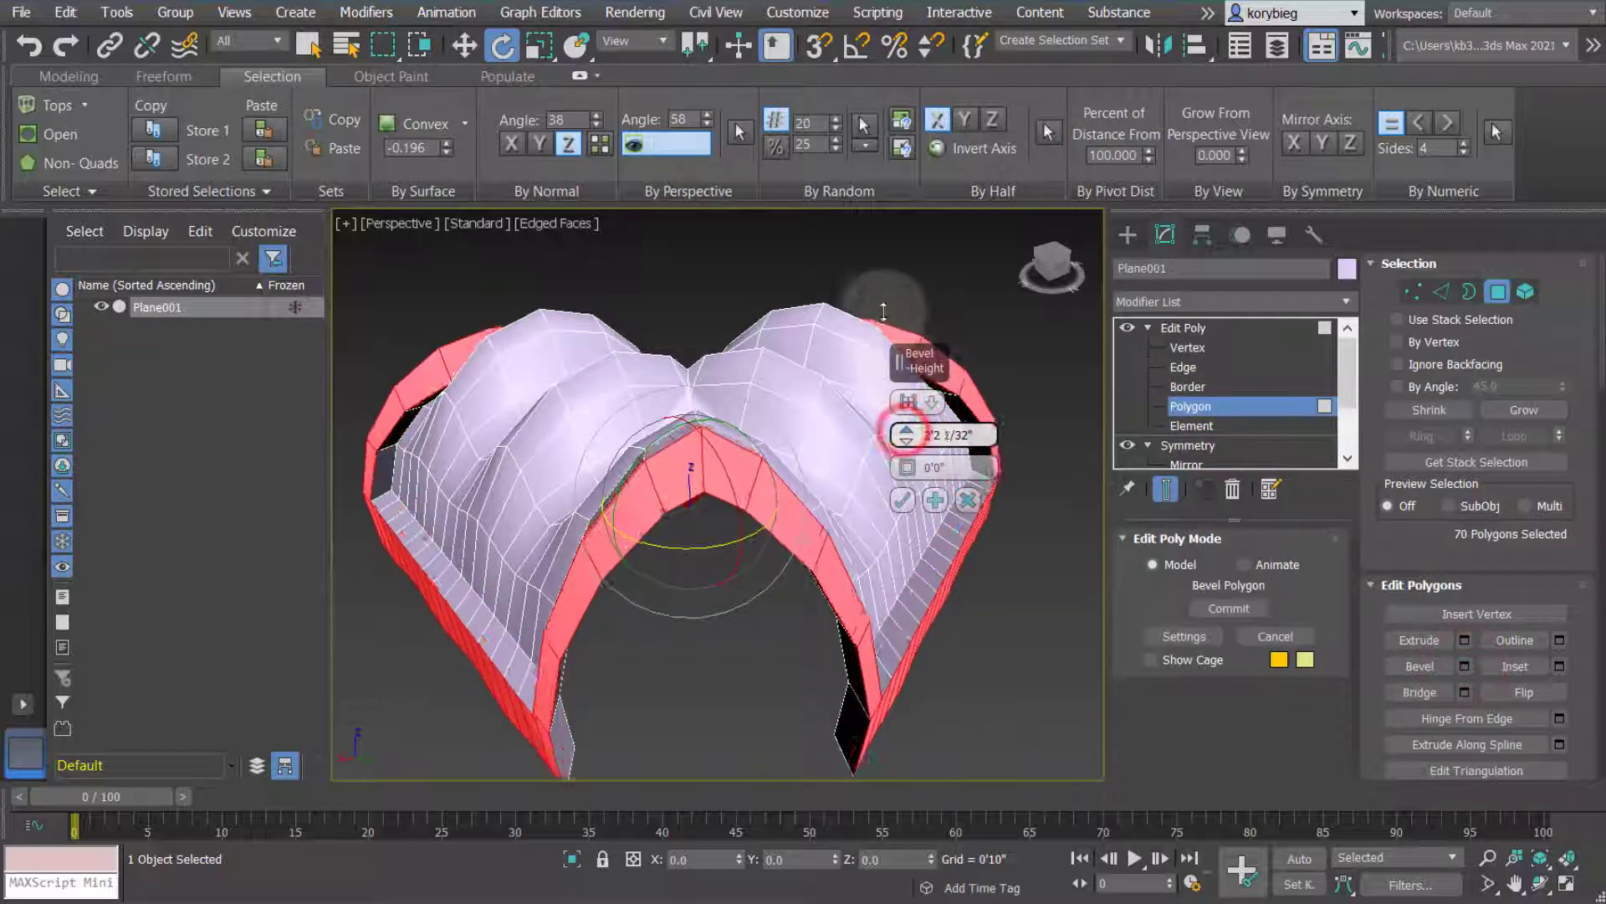
pyautogui.moveTo(613, 398)
pyautogui.keyDown('alt'); pyautogui.mouseDown(button='middle')
pyautogui.moveTo(533, 584)
pyautogui.moveTo(595, 419)
pyautogui.moveTo(426, 496)
pyautogui.mouseUp(button='middle'); pyautogui.keyUp('alt')
pyautogui.click(899, 507)
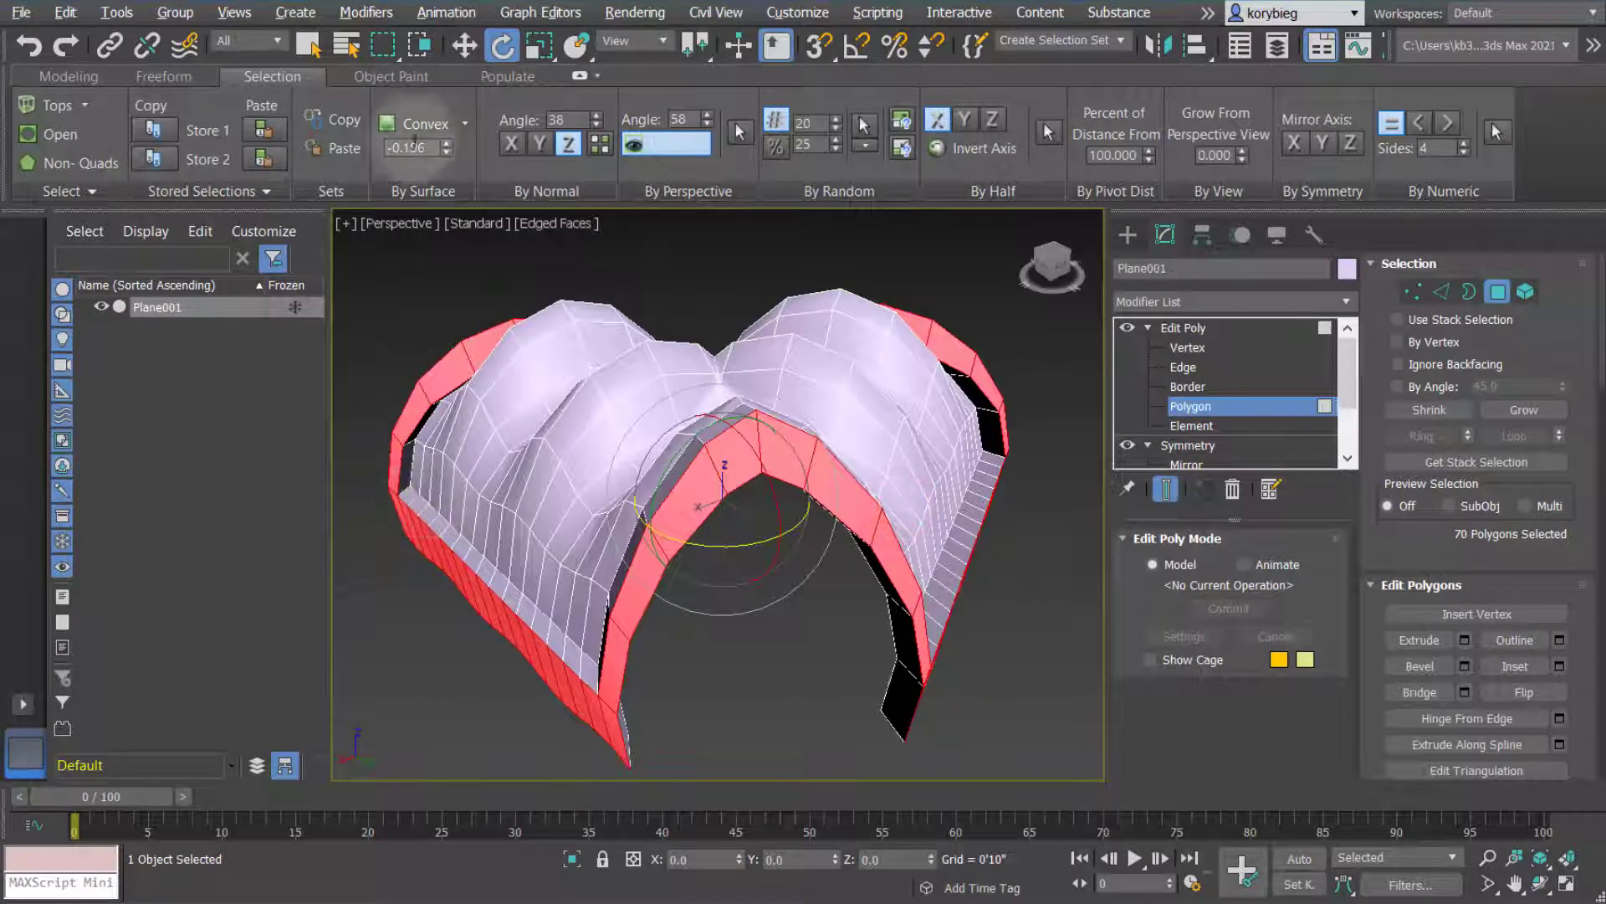
# Examine the object painting tools and the polygon modeling, selection and geometry tool groups
pyautogui.click(391, 79)
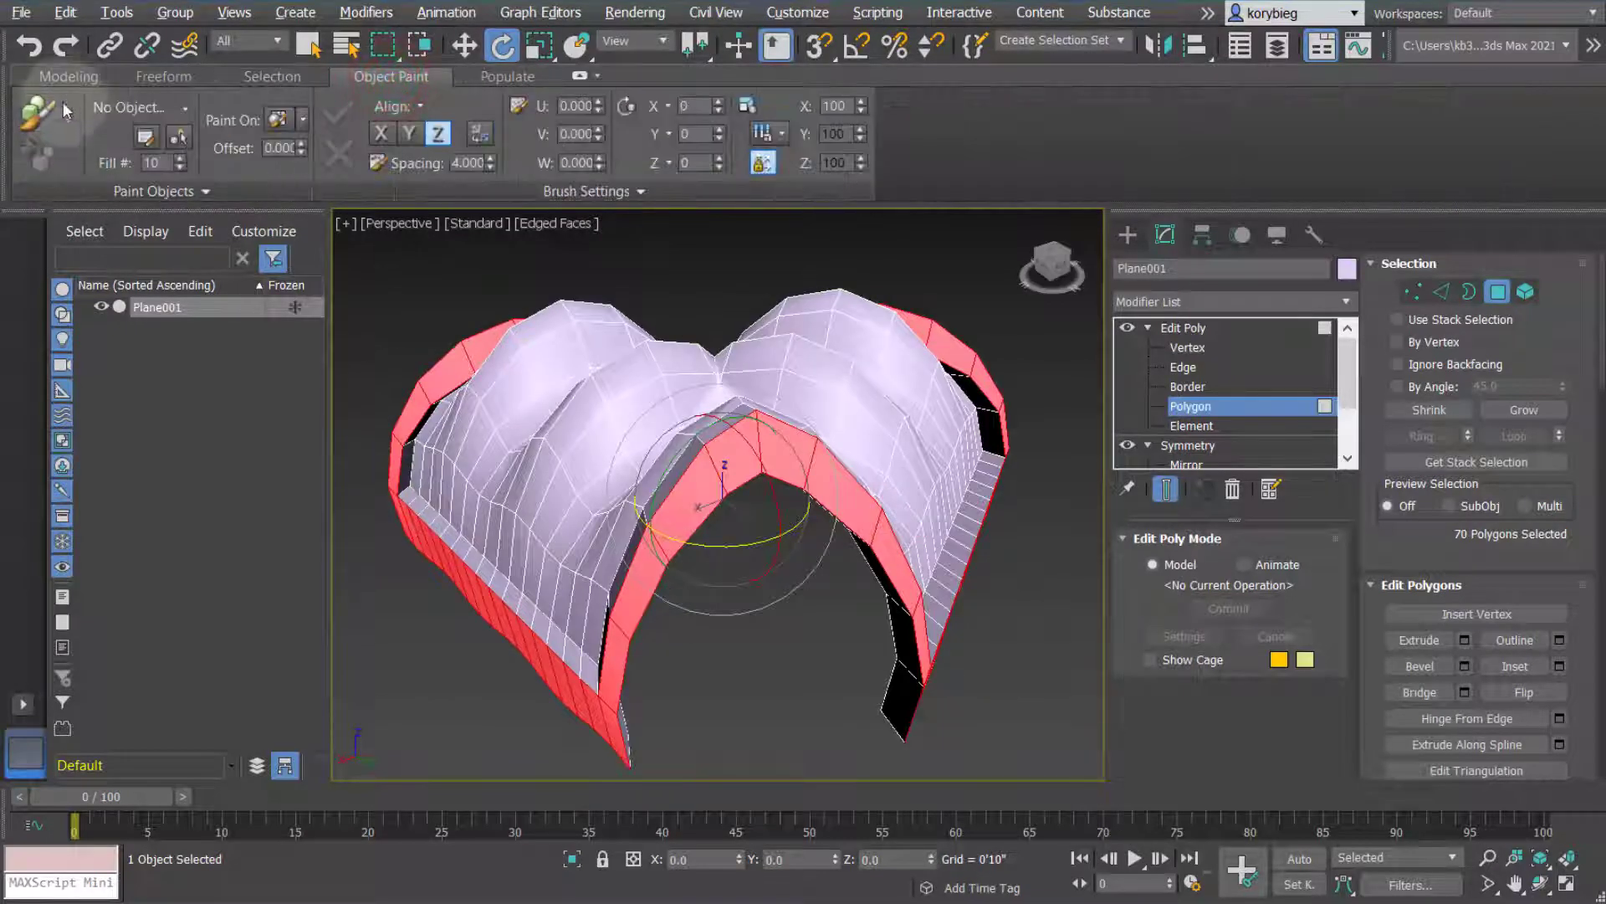
pyautogui.keyDown('alt'); pyautogui.moveTo(464, 400); pyautogui.dragTo(510, 429, button='middle'); pyautogui.keyUp('alt')
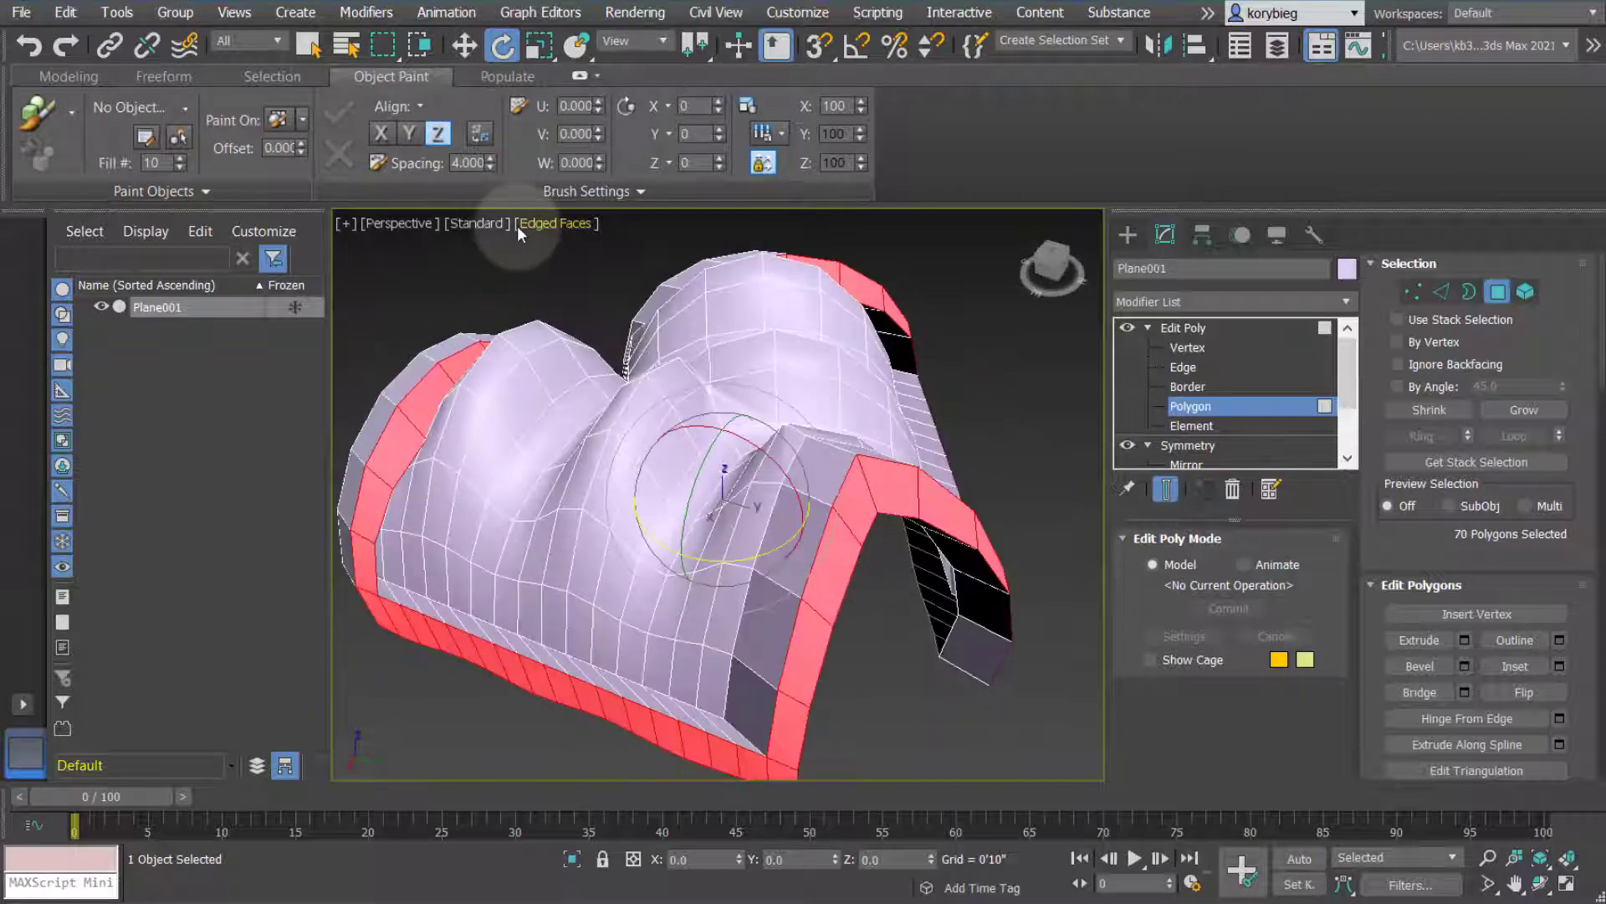
pyautogui.keyDown('alt'); pyautogui.moveTo(577, 596); pyautogui.dragTo(634, 397, button='middle'); pyautogui.keyUp('alt')
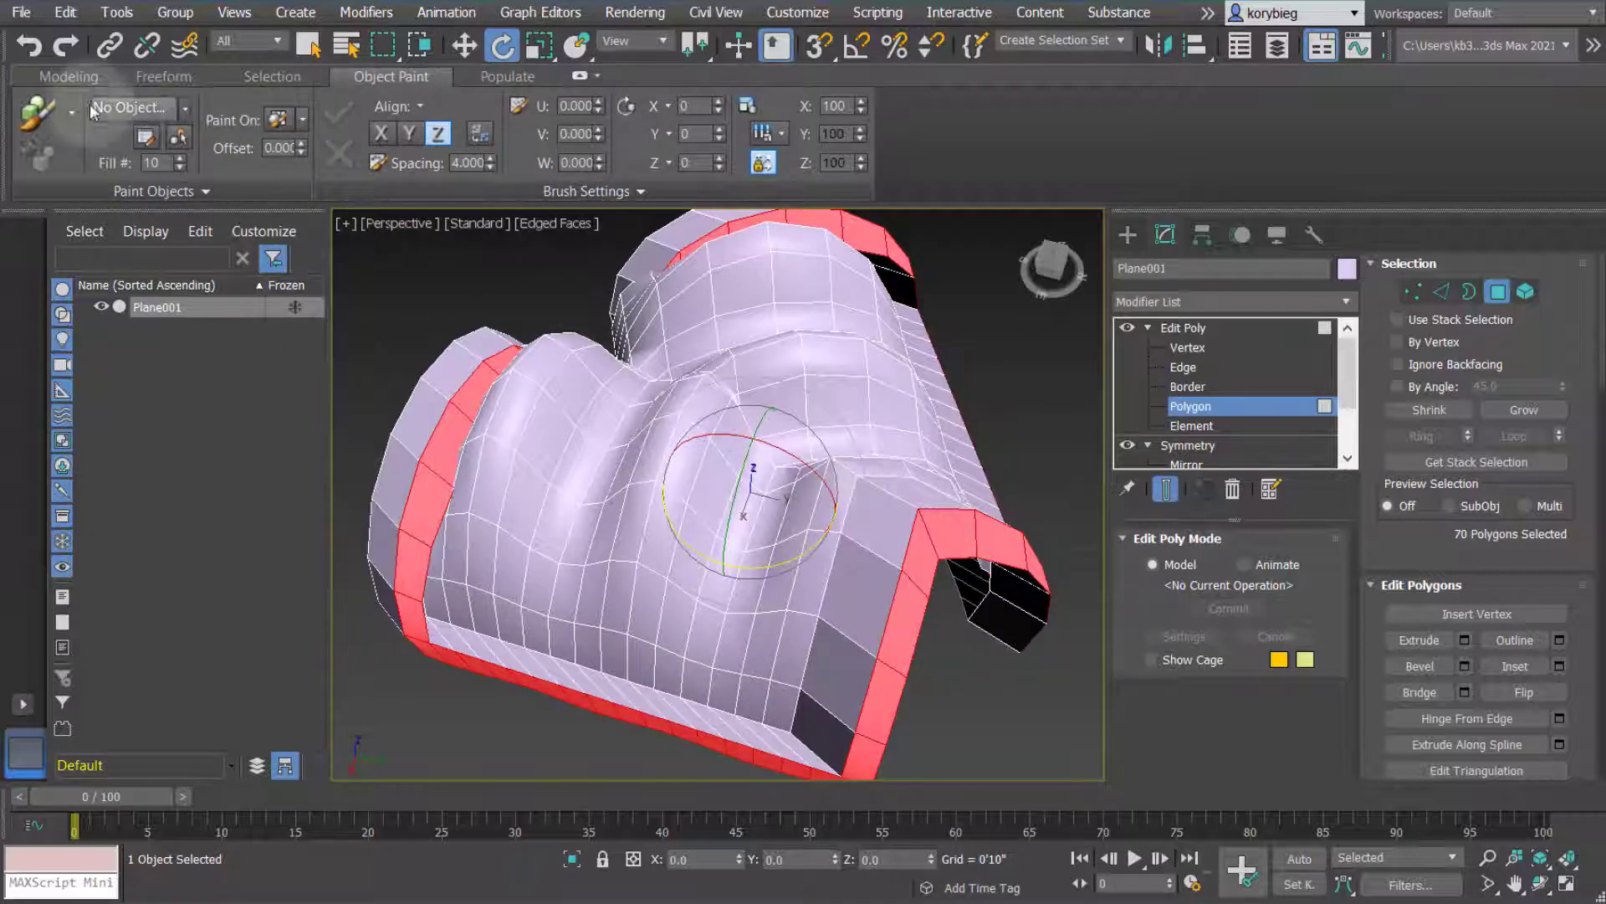
pyautogui.click(38, 112)
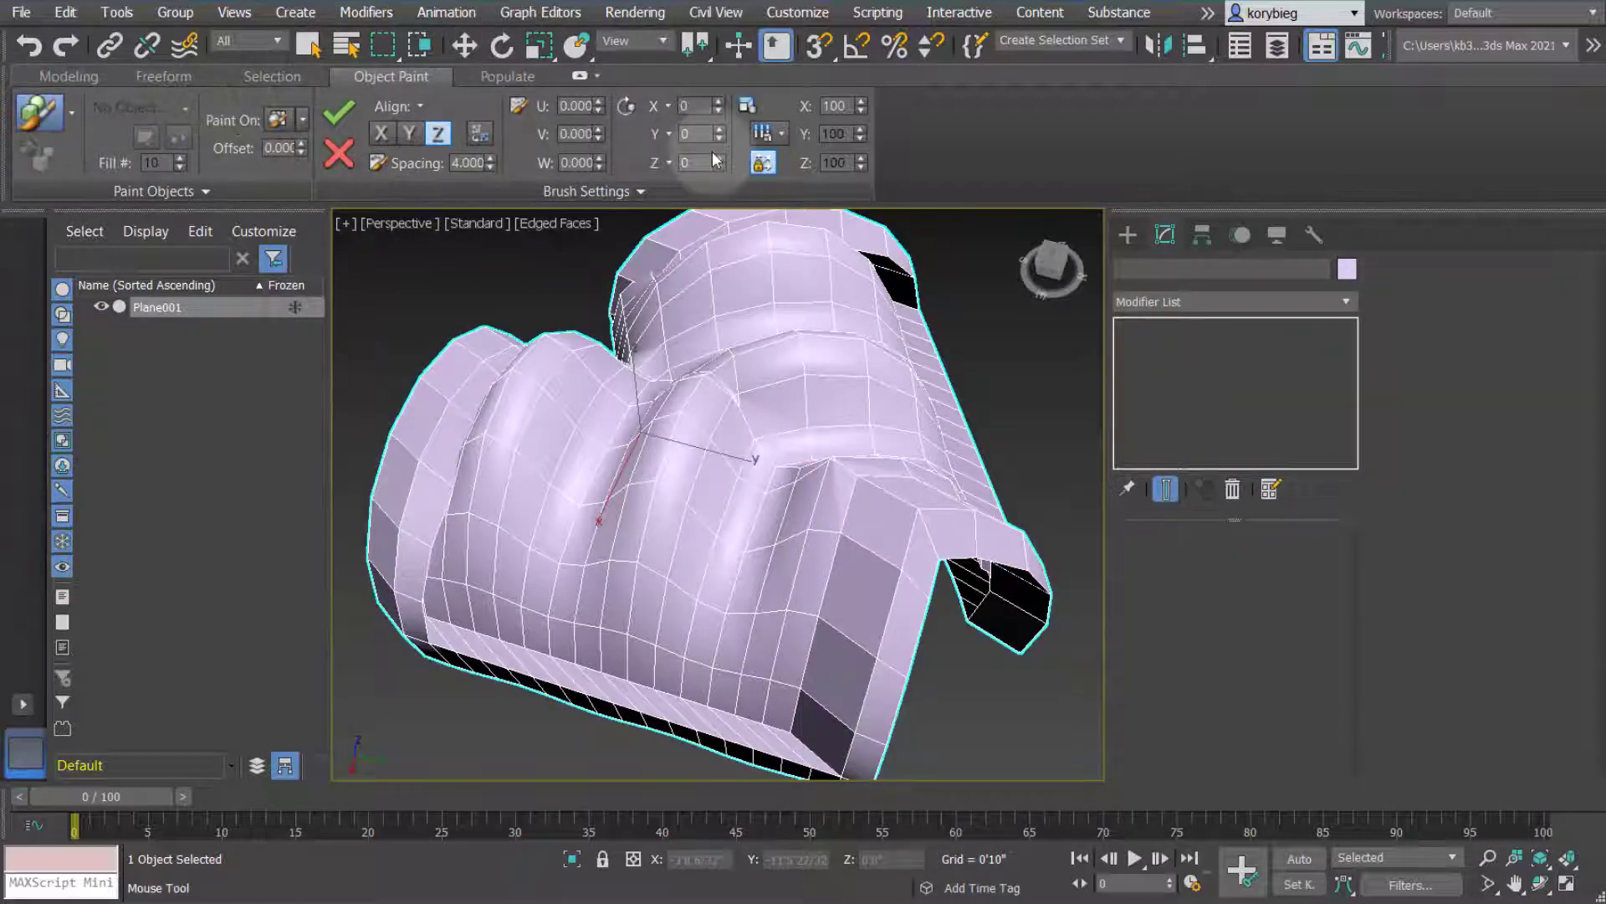
pyautogui.click(66, 78)
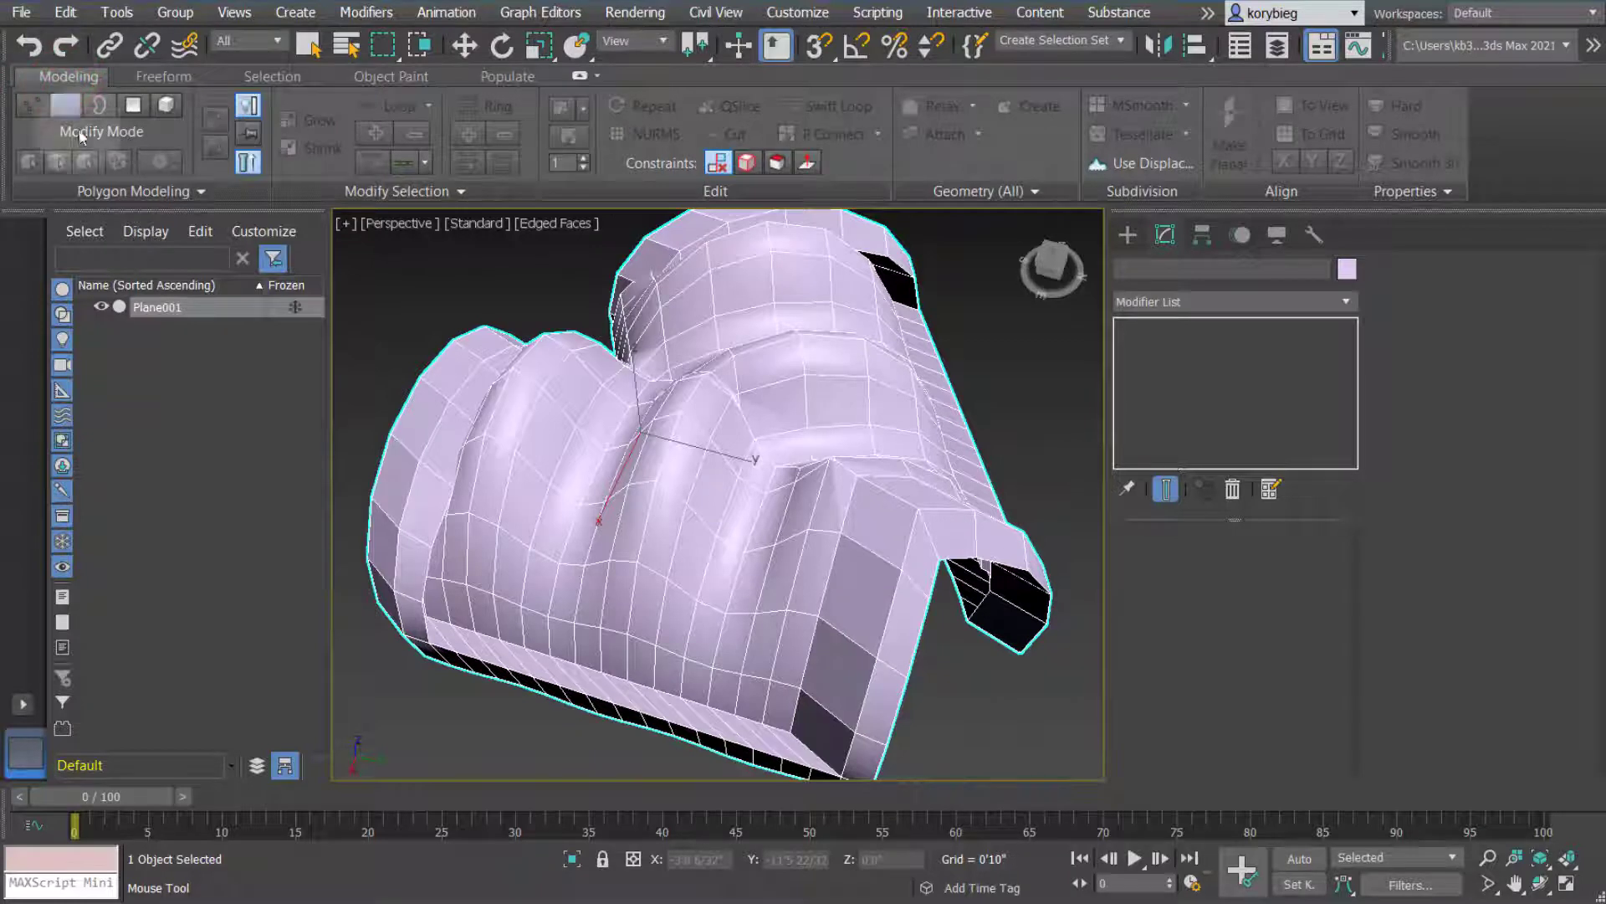
pyautogui.click(158, 191)
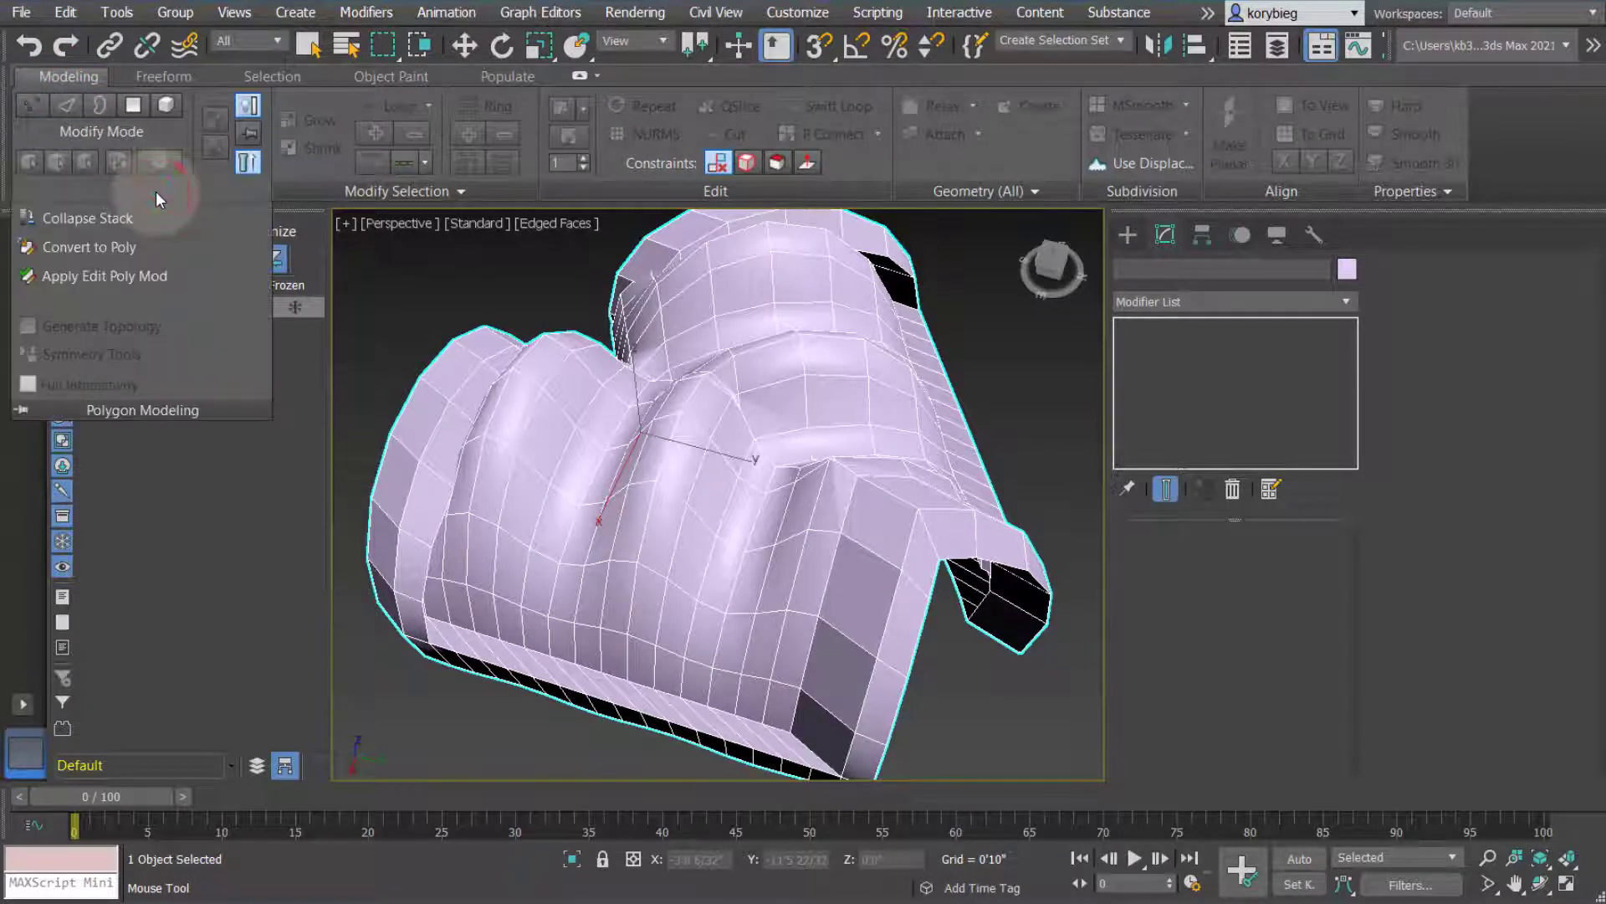
pyautogui.click(431, 199)
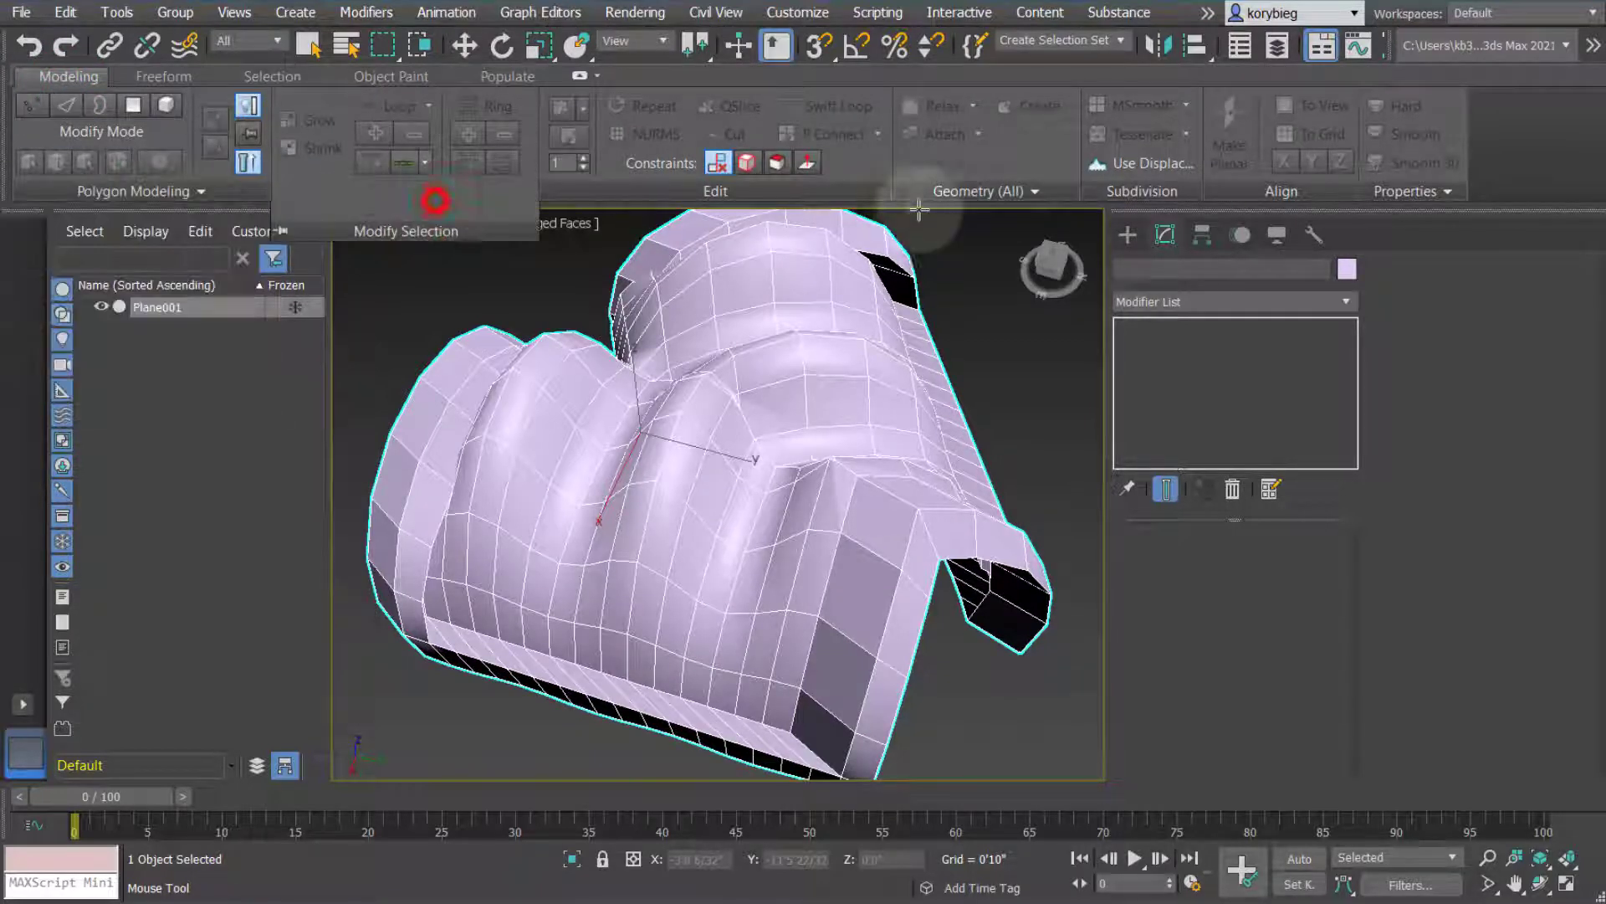
pyautogui.click(1006, 197)
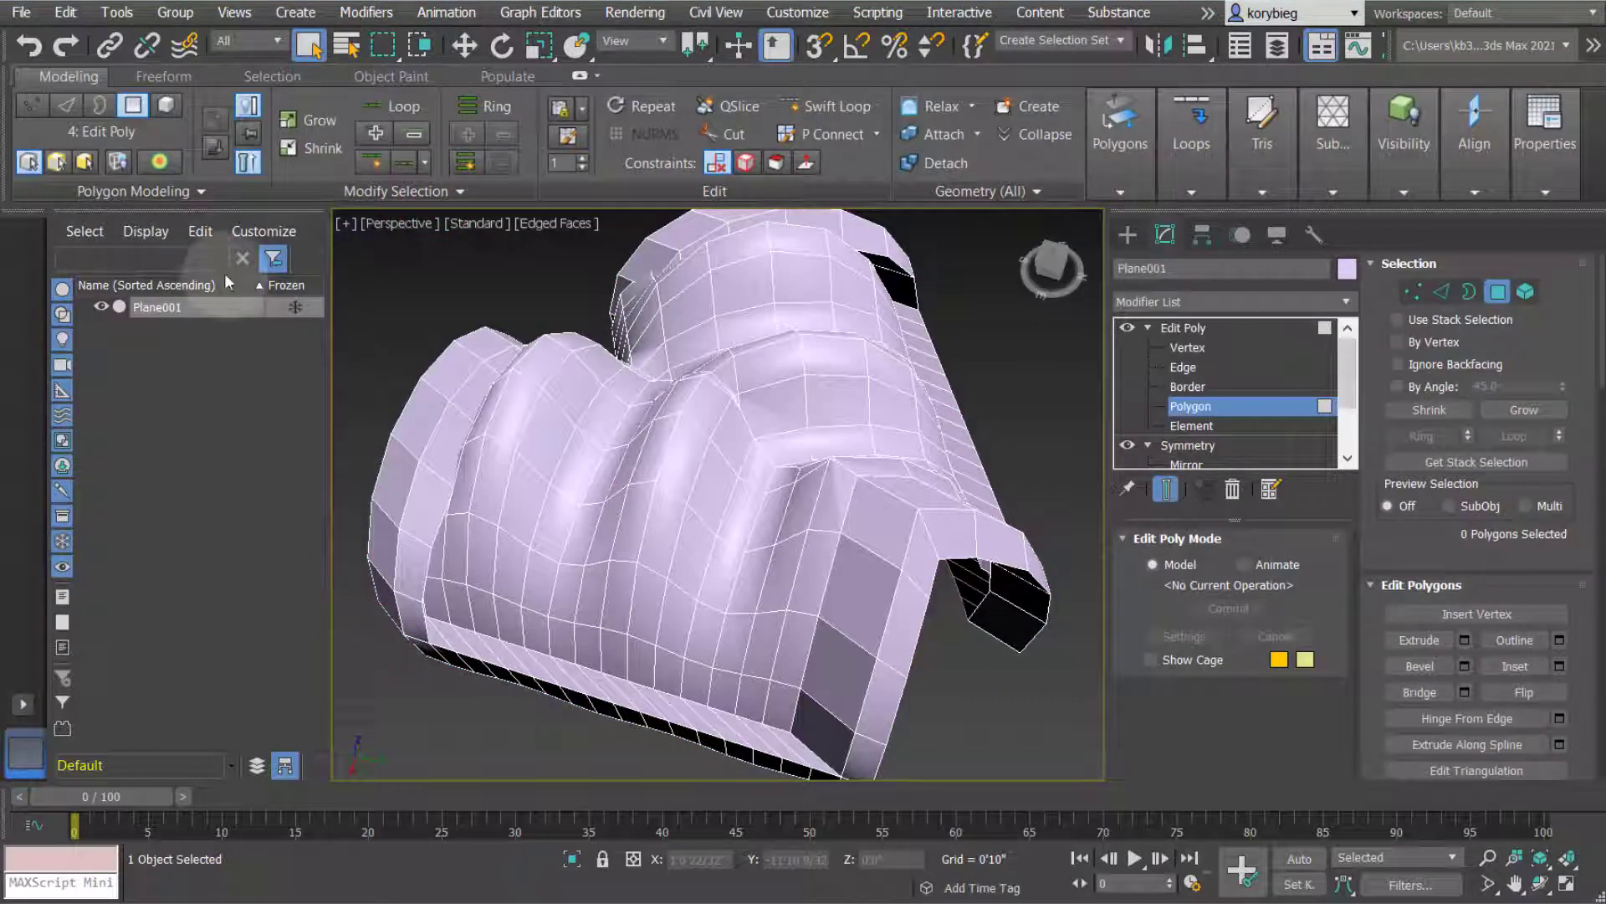
# Open the Generate Topology patterns and place the dialog clear of the model
pyautogui.click(201, 191)
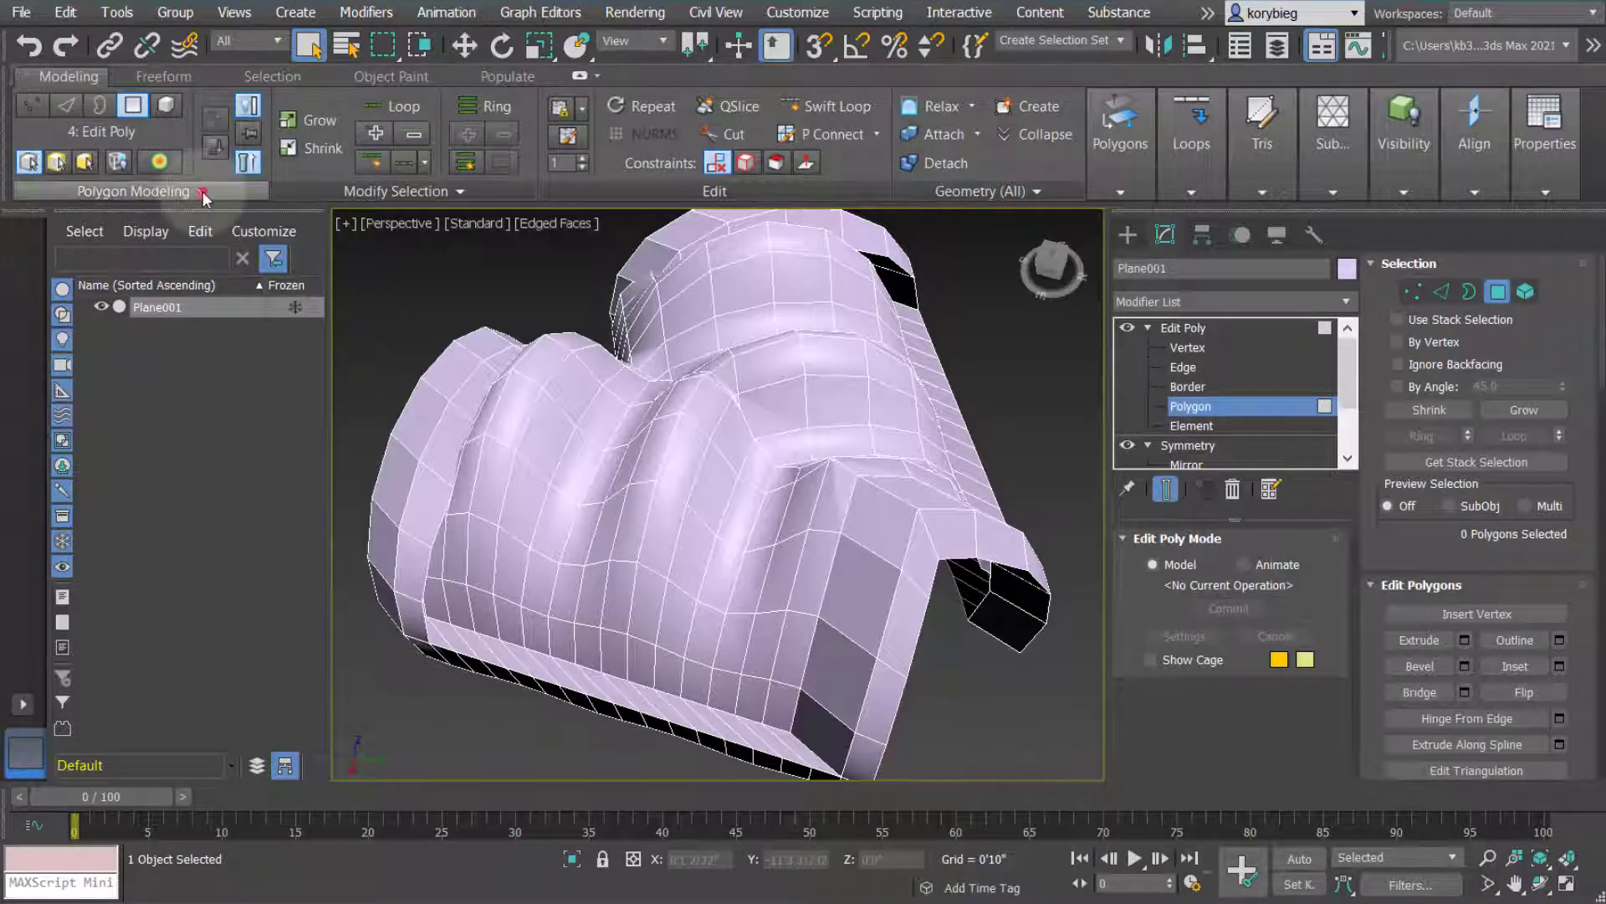
pyautogui.click(203, 193)
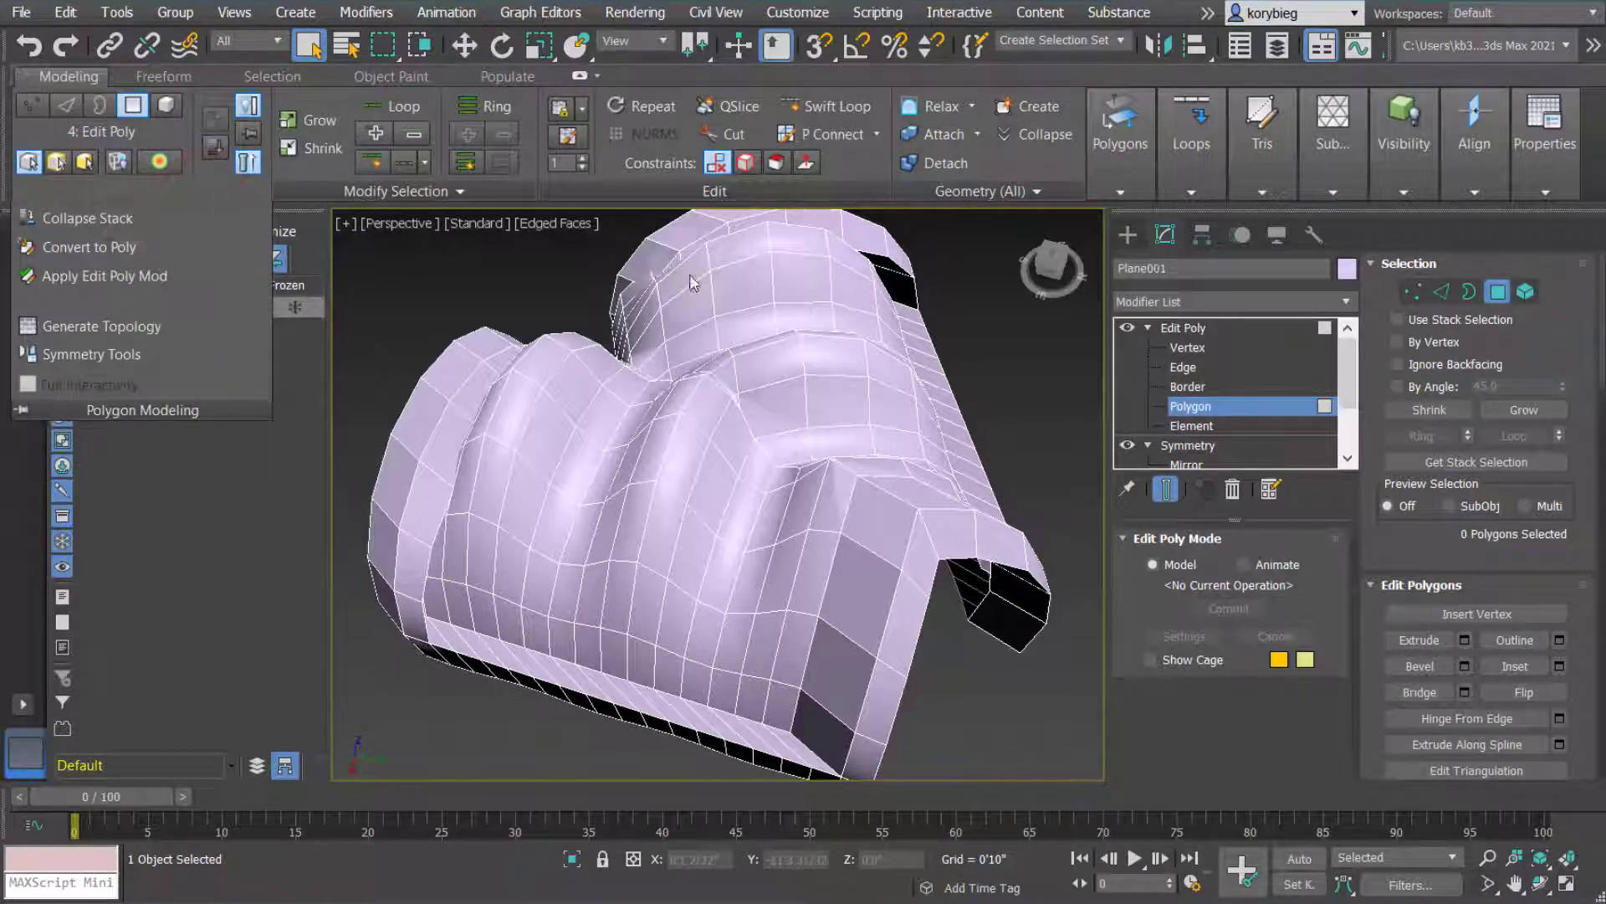
pyautogui.click(167, 198)
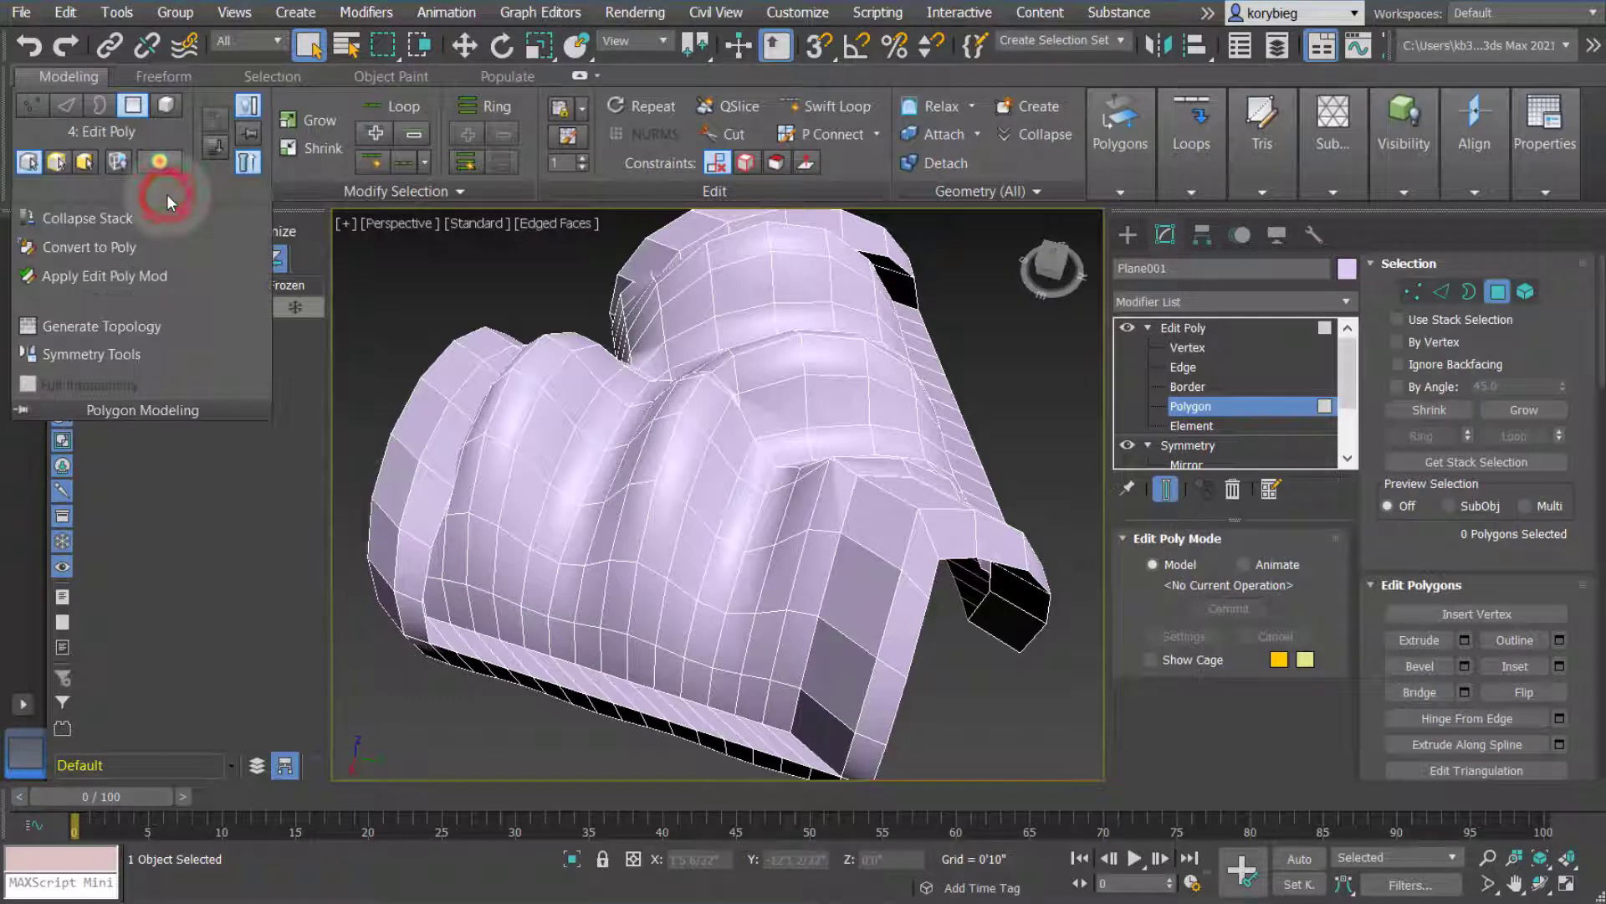
pyautogui.click(72, 328)
pyautogui.moveTo(178, 122); pyautogui.dragTo(491, 330)
pyautogui.moveTo(694, 548); pyautogui.dragTo(678, 418, button='middle')
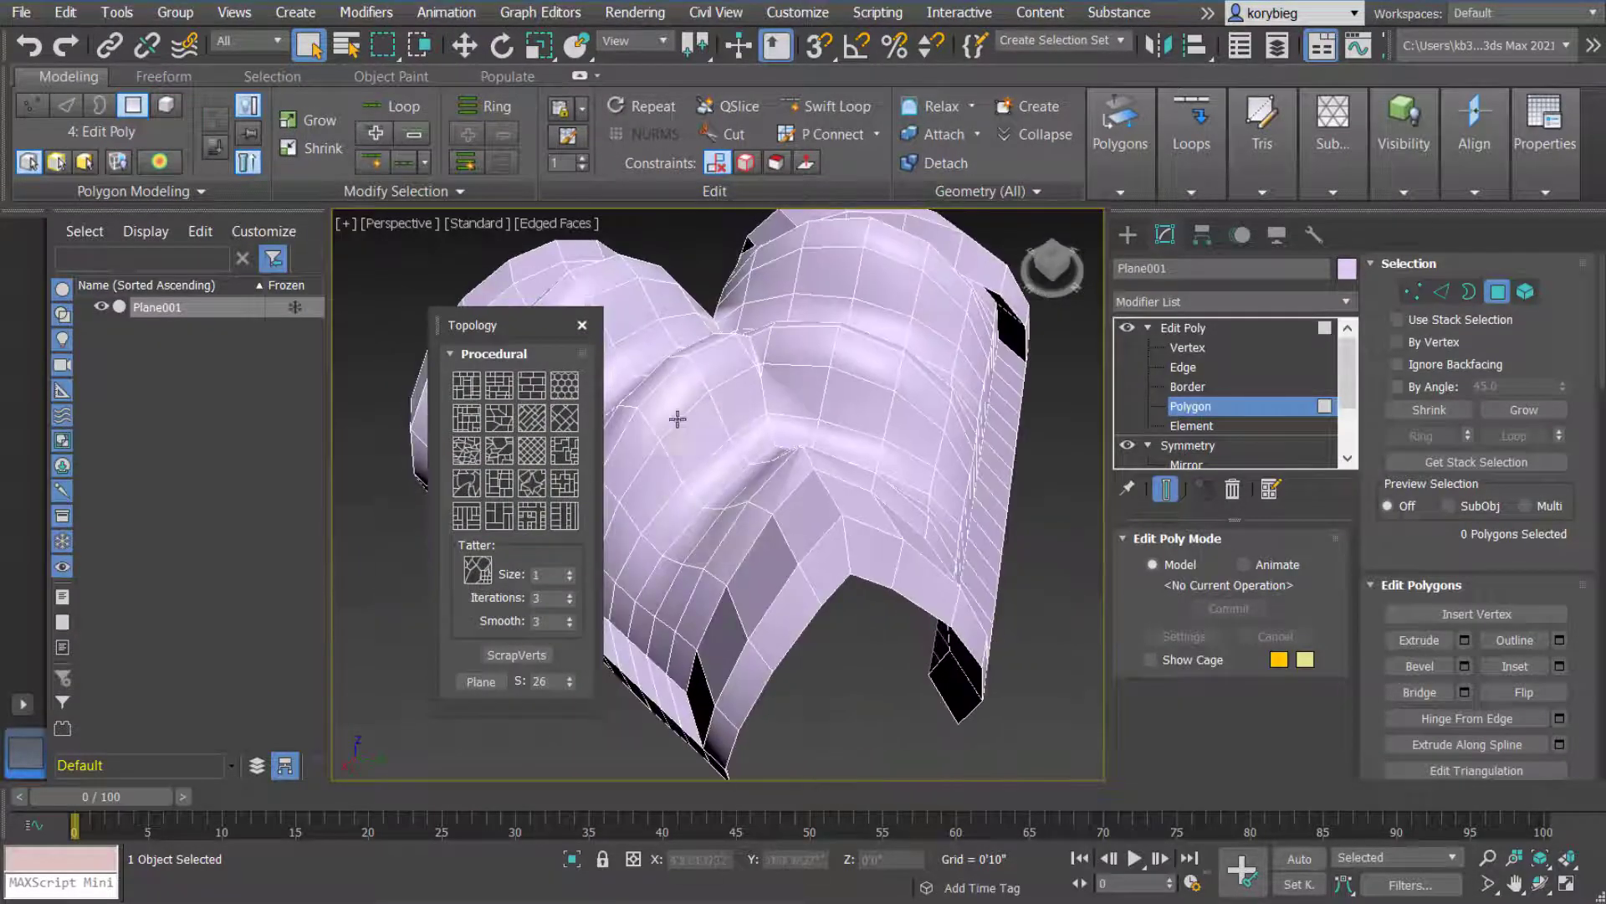
pyautogui.keyDown('alt'); pyautogui.moveTo(831, 554); pyautogui.dragTo(681, 465, button='middle'); pyautogui.keyUp('alt')
pyautogui.moveTo(520, 328); pyautogui.dragTo(454, 302)
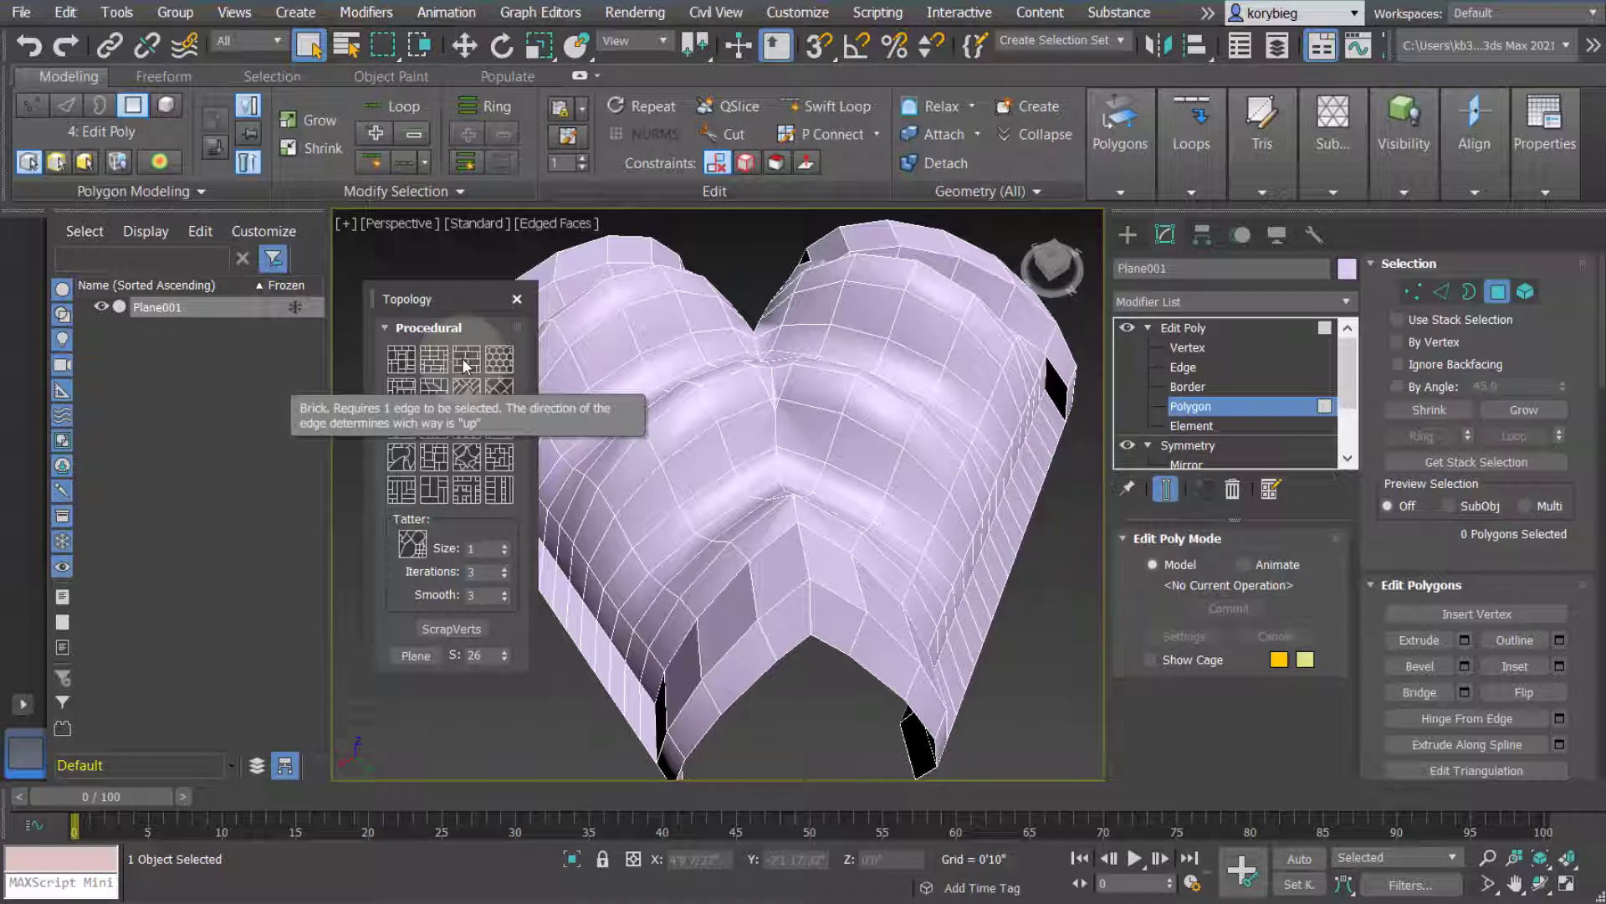
# Select a single edge on the beveled surface and apply the Brick topology pattern
pyautogui.click(1183, 368)
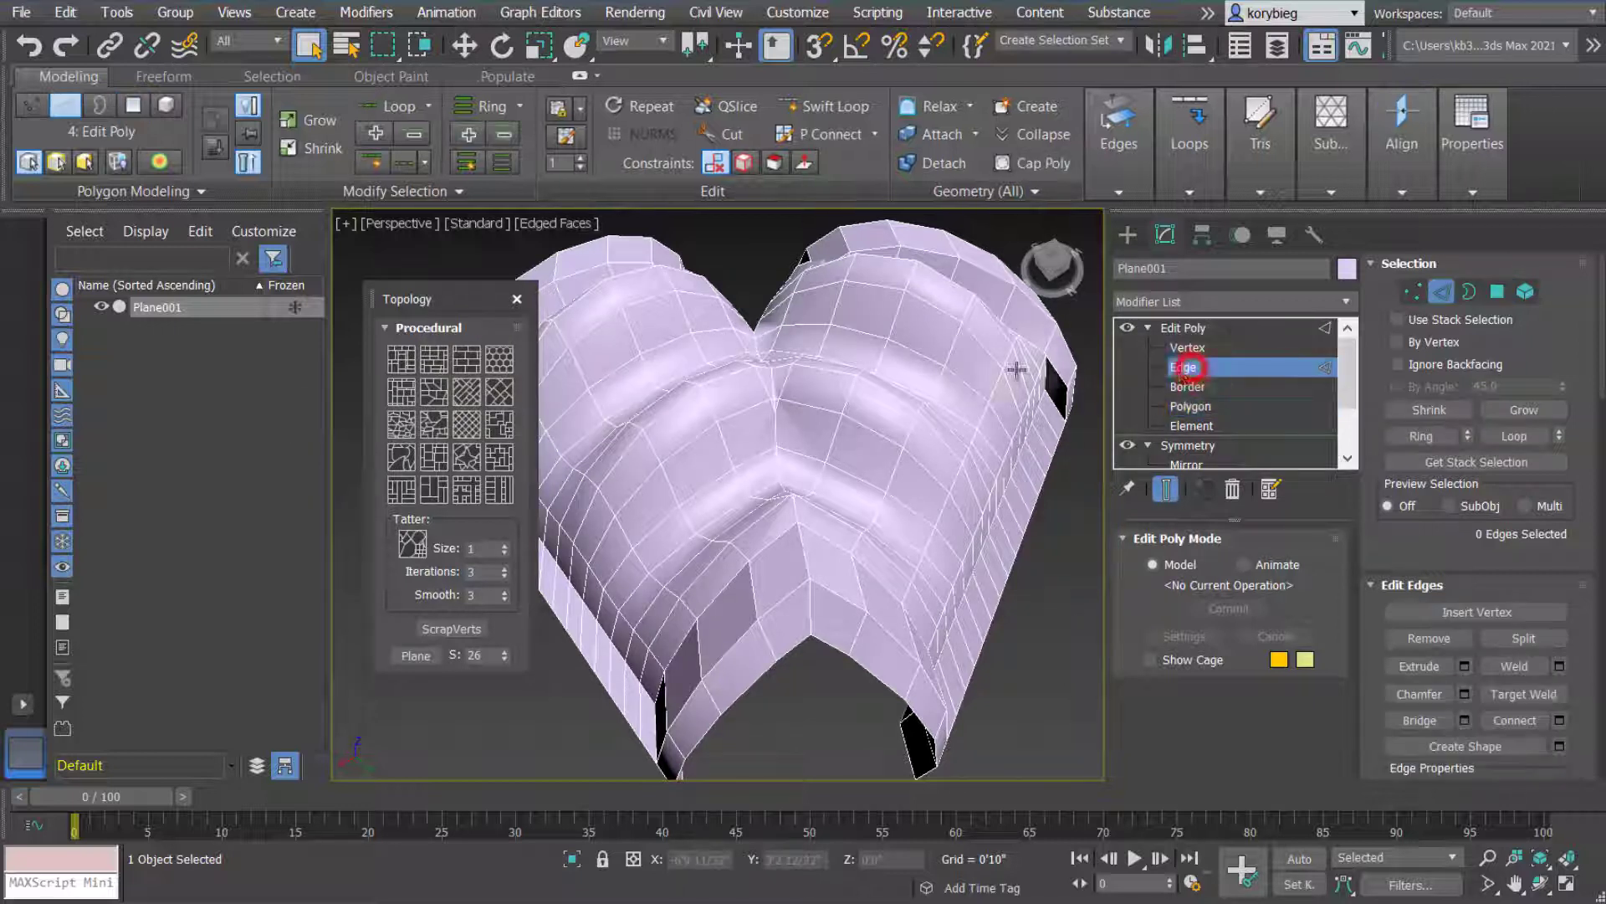
pyautogui.click(664, 344)
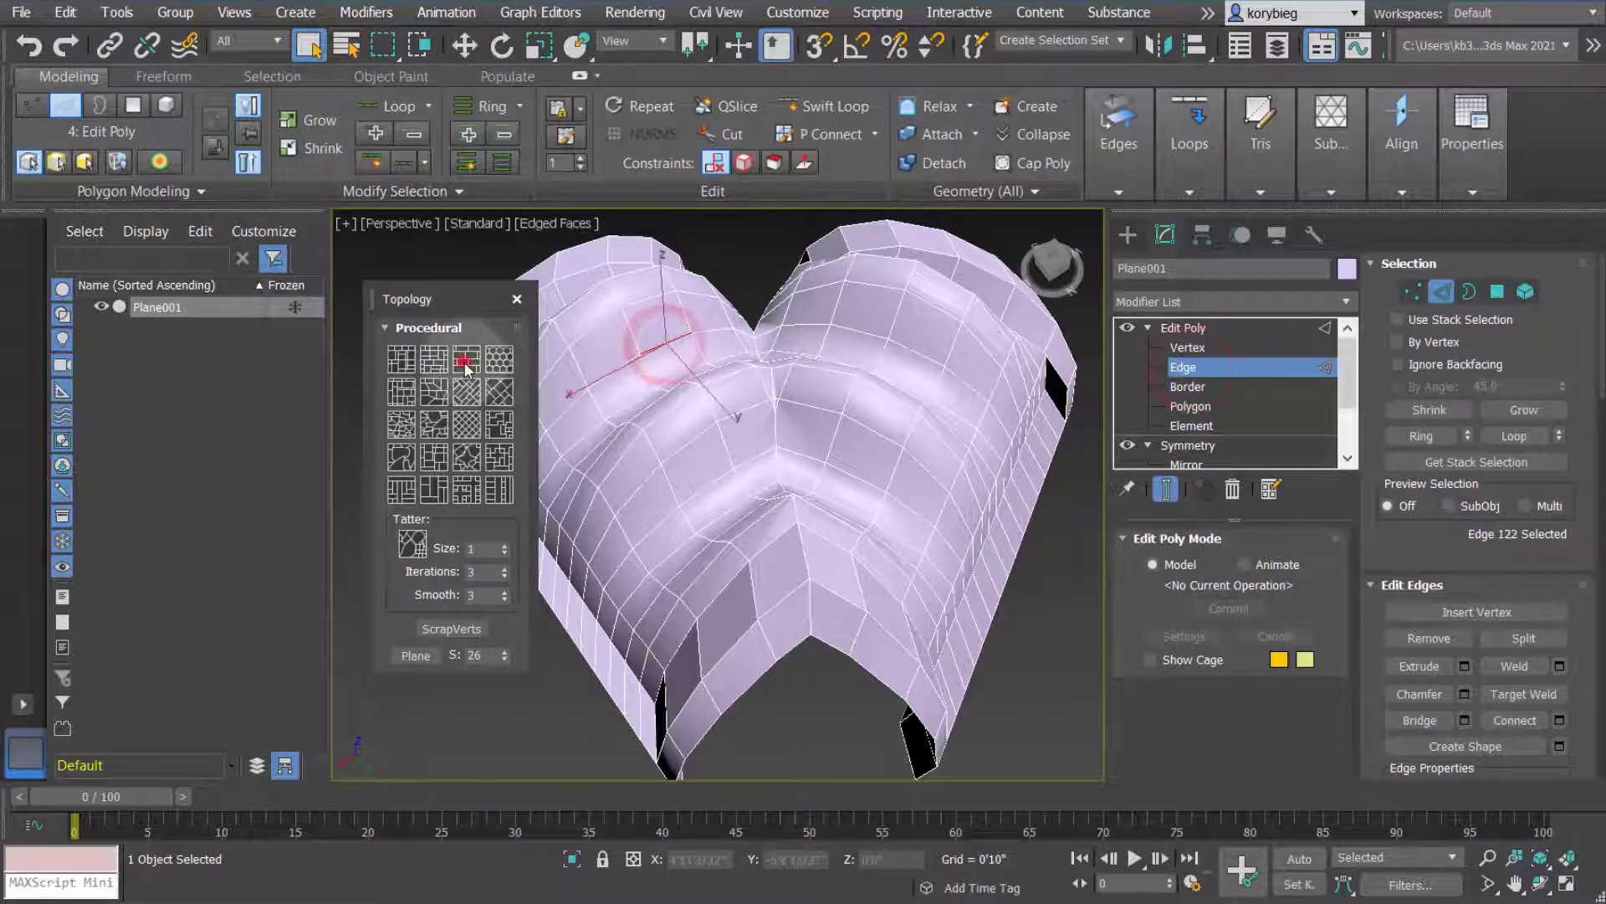
pyautogui.click(464, 363)
pyautogui.keyDown('alt'); pyautogui.moveTo(790, 412); pyautogui.dragTo(793, 447, button='middle'); pyautogui.keyUp('alt')
pyautogui.keyDown('alt'); pyautogui.moveTo(914, 487); pyautogui.dragTo(825, 516, button='middle'); pyautogui.keyUp('alt')
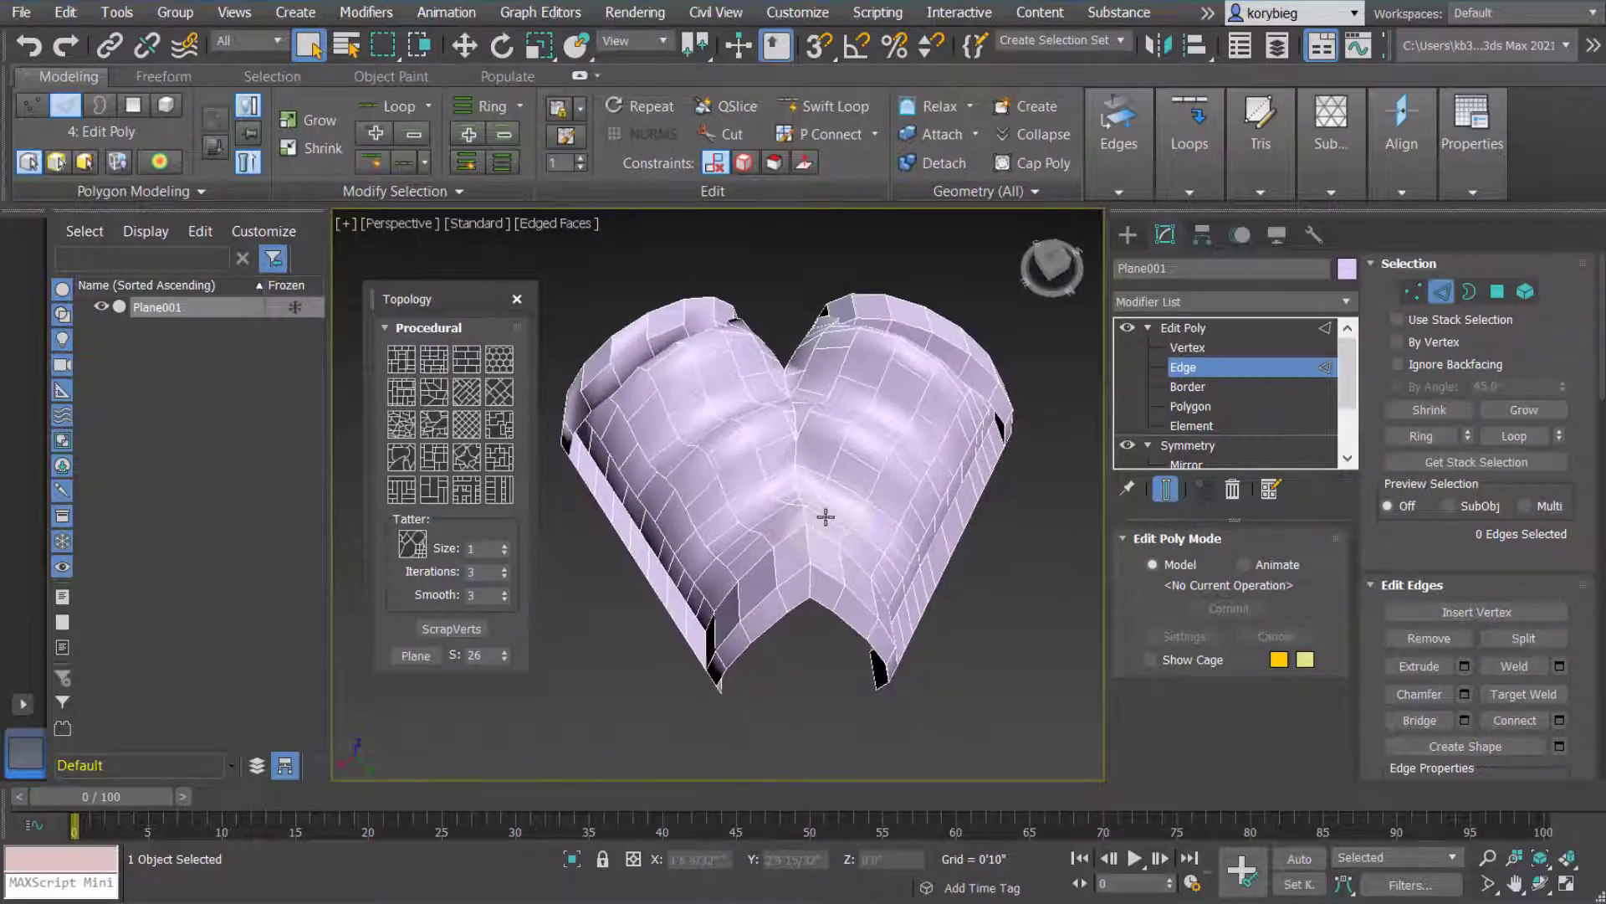
# Delete the Edit Poly modifier holding the bevel and add a fresh Edit Poly above Symmetry
pyautogui.click(1181, 328)
pyautogui.rightClick(1183, 328)
pyautogui.click(1230, 362)
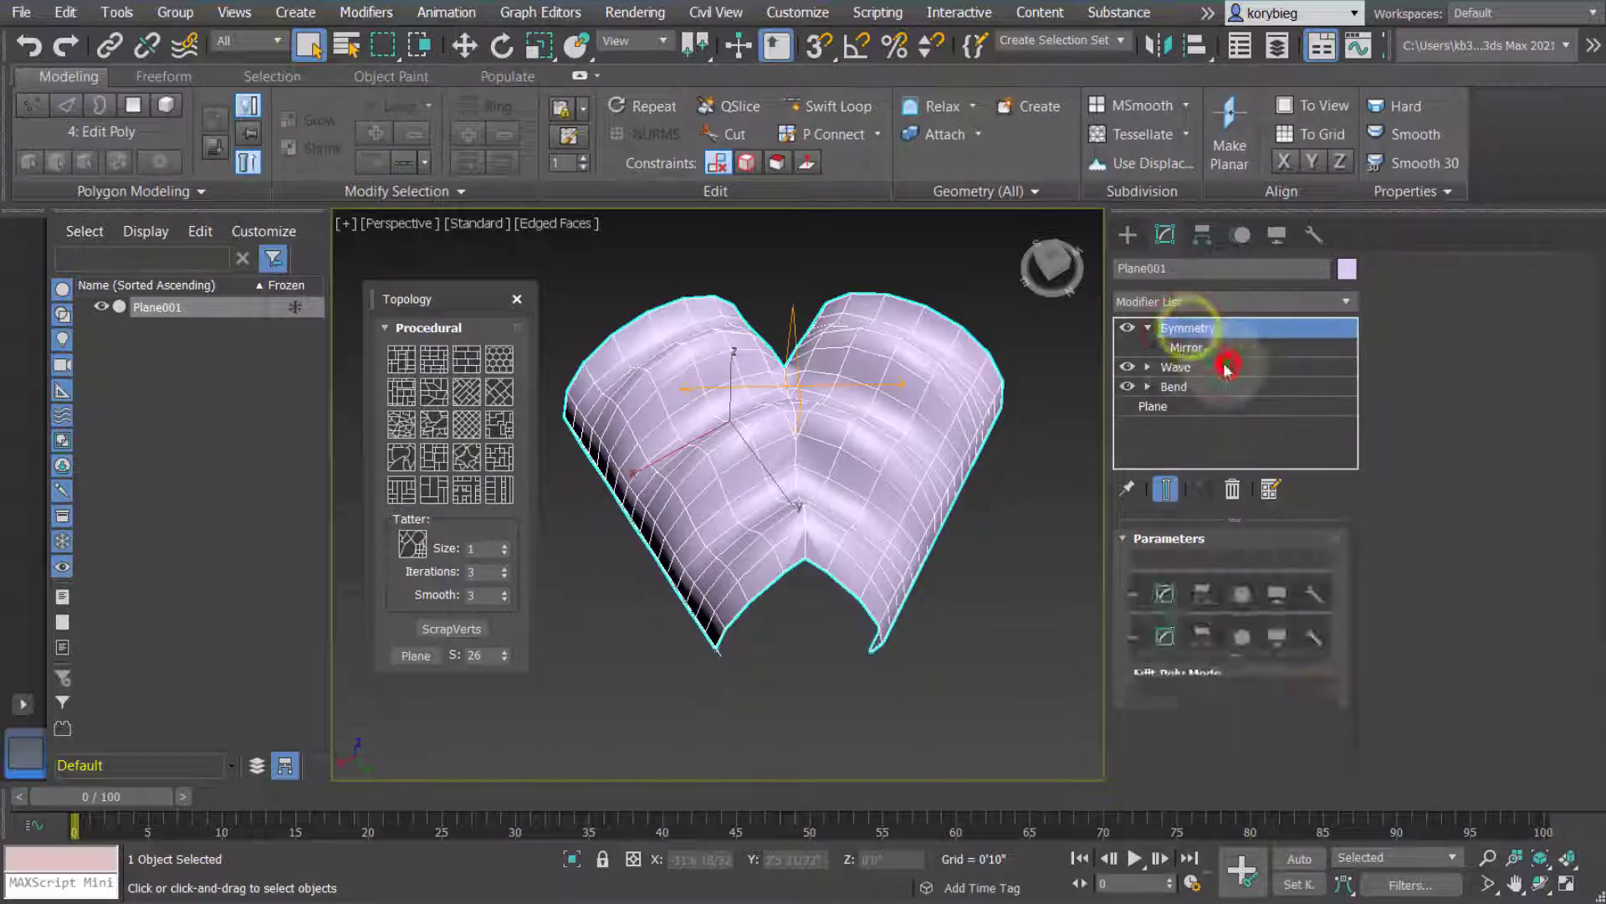
pyautogui.click(1344, 303)
pyautogui.scroll(-4, 1241, 744)
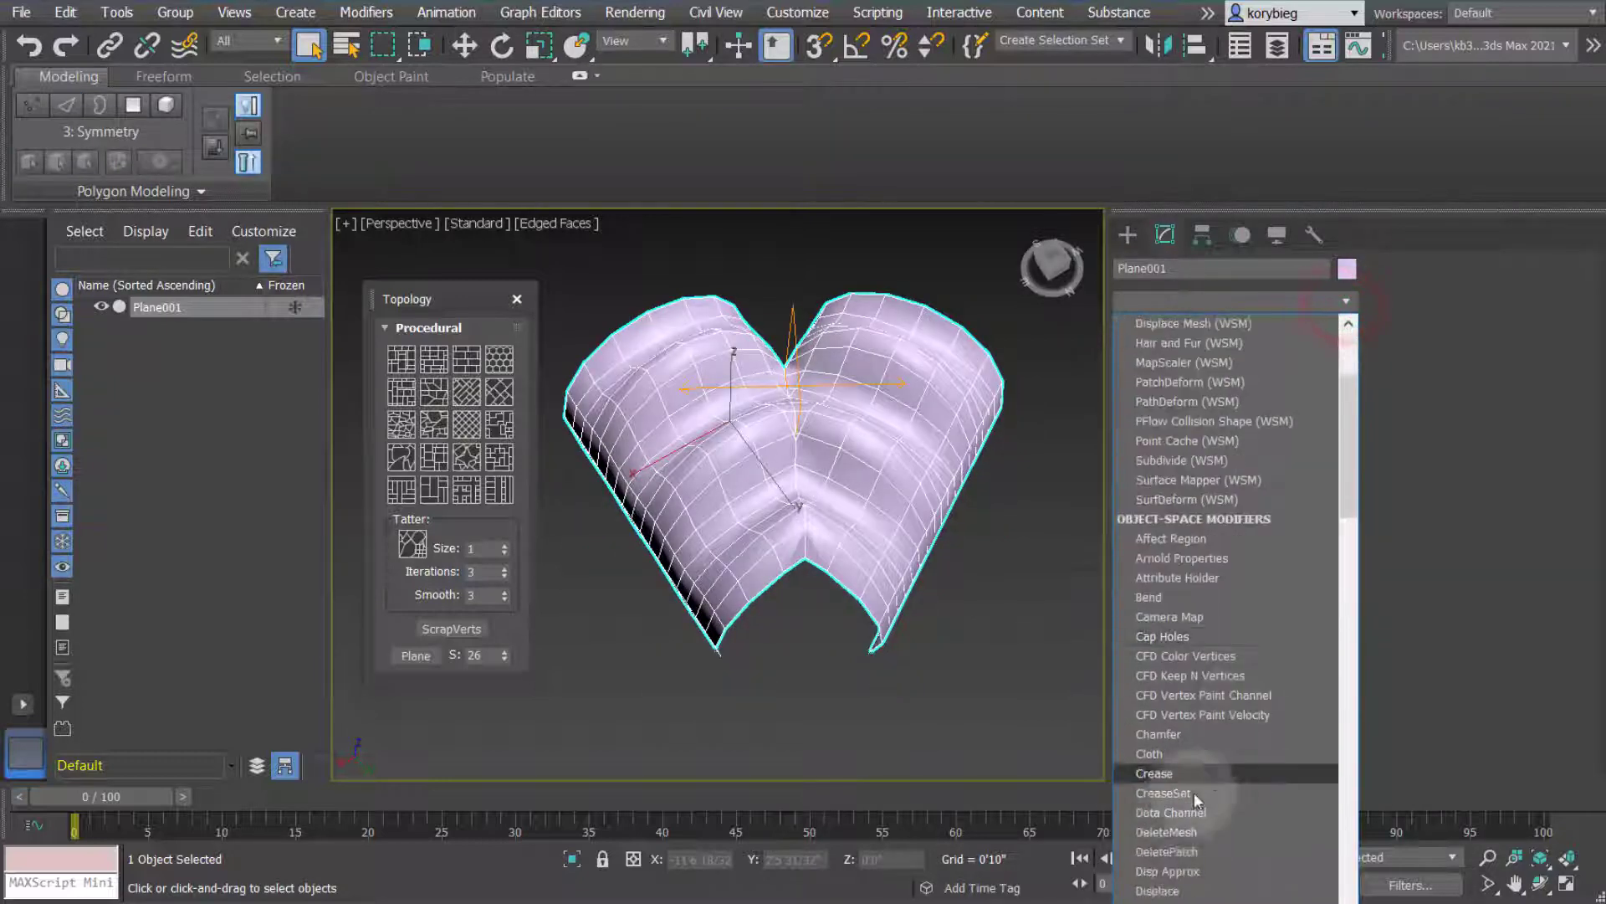
pyautogui.scroll(-4, 1171, 820)
pyautogui.click(1161, 792)
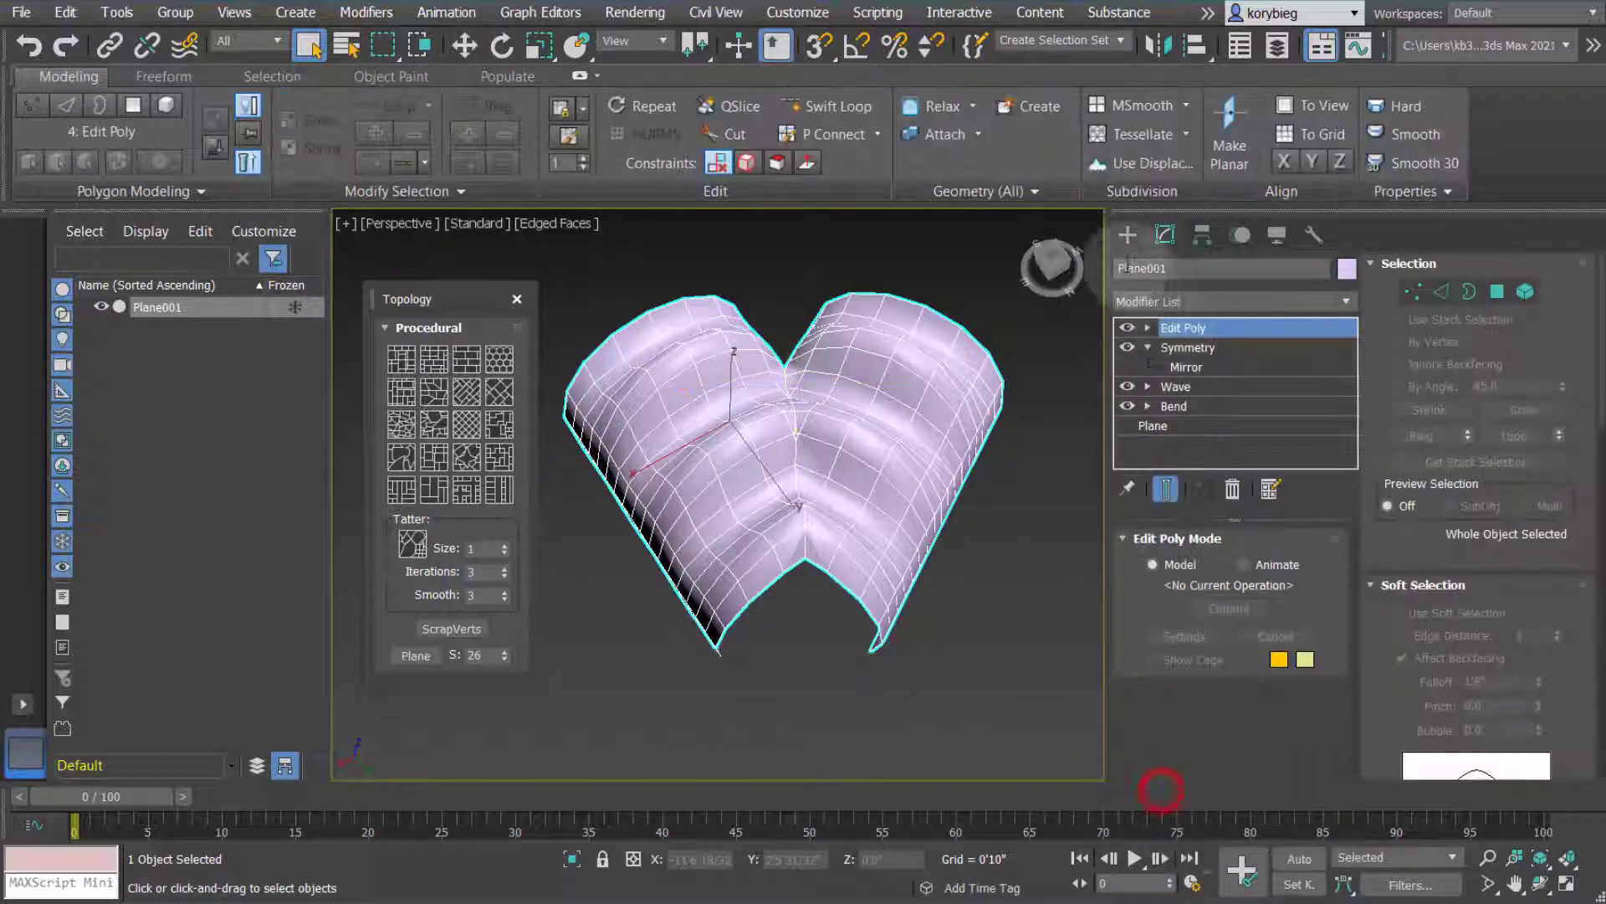
# Switch to edge level and apply the Brick topology pattern to the unbeveled surface
pyautogui.click(1147, 327)
pyautogui.click(1179, 368)
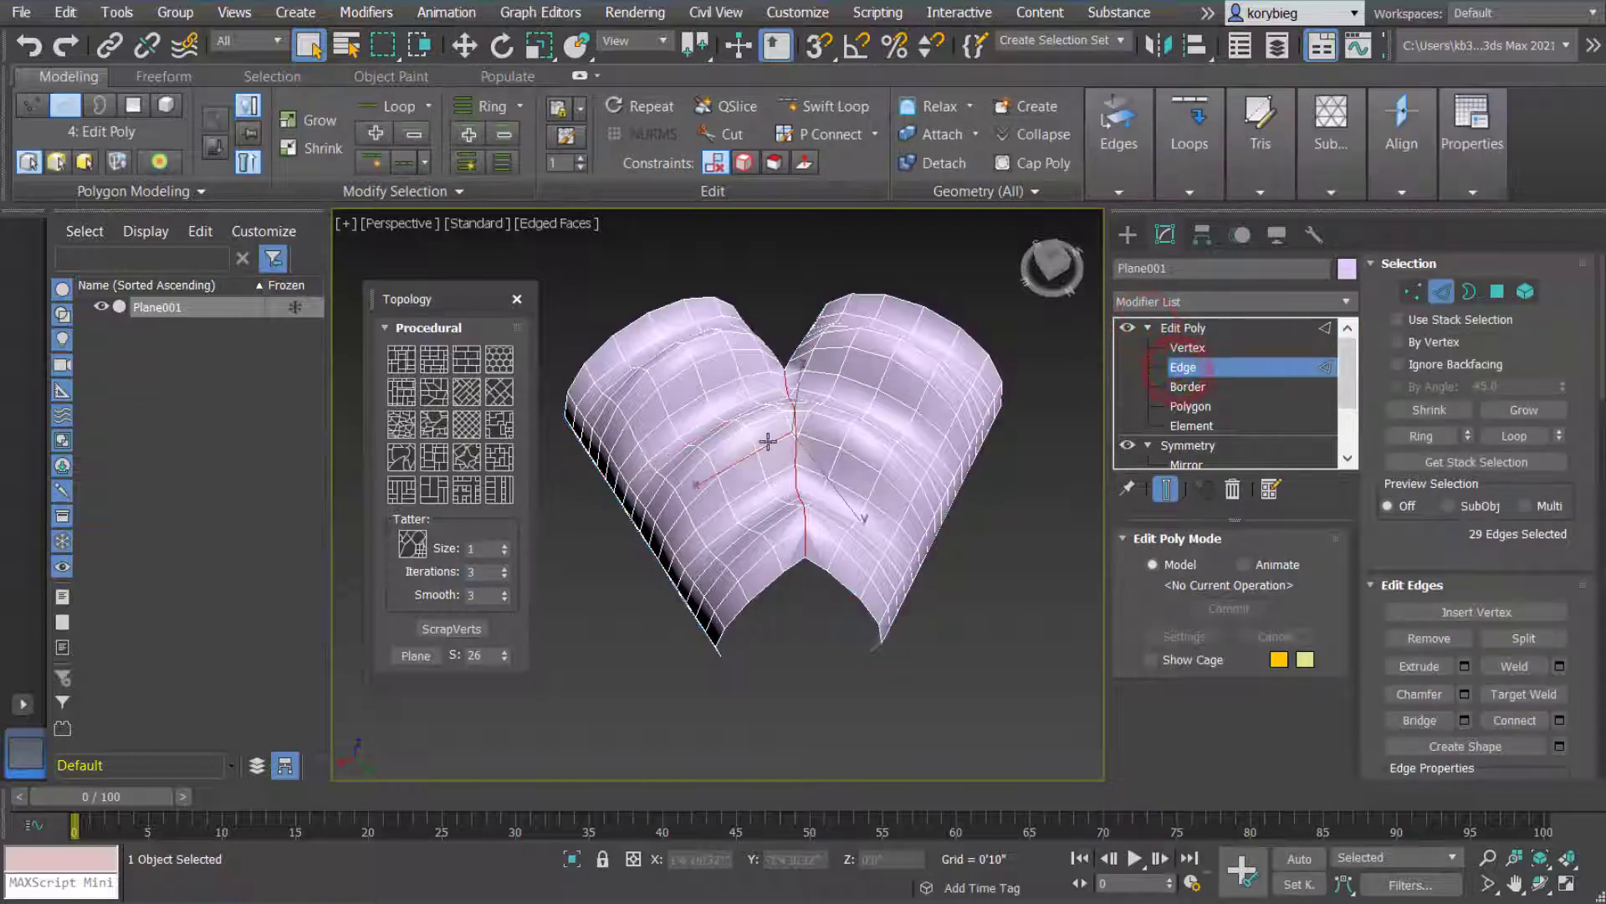
pyautogui.click(465, 359)
pyautogui.keyDown('alt'); pyautogui.moveTo(939, 535); pyautogui.dragTo(929, 502, button='middle'); pyautogui.keyUp('alt')
# Inset all the brick polygons individually by about 0'1 19/32" and delete the inset faces to leave an open frame
pyautogui.click(1192, 407)
pyautogui.scroll(-3, 688, 332)
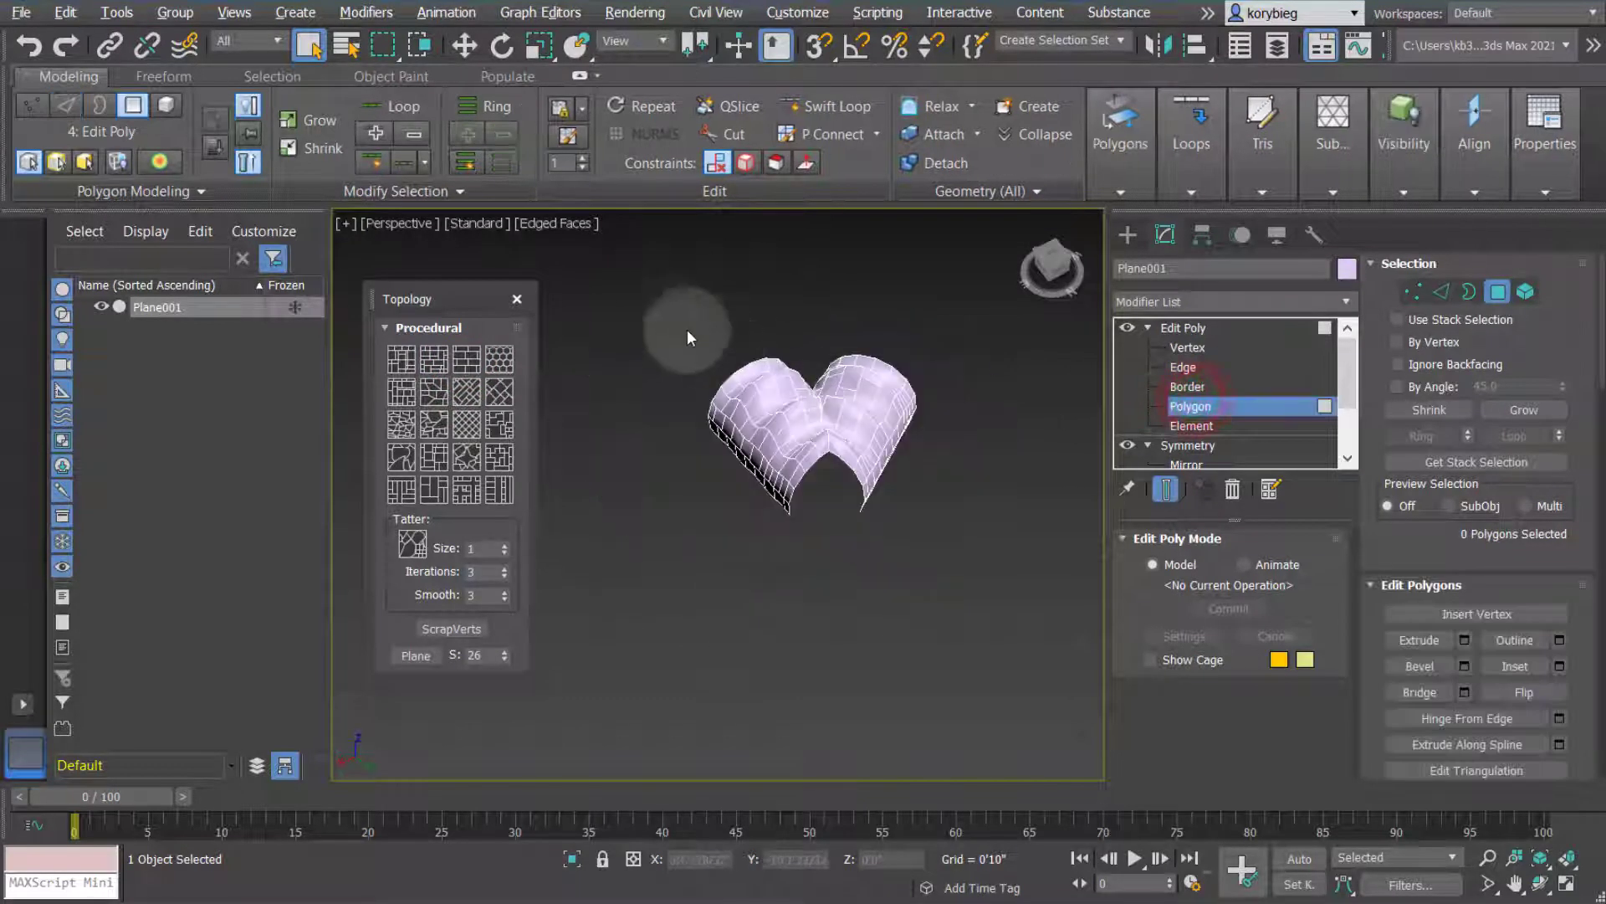
pyautogui.moveTo(651, 312); pyautogui.dragTo(960, 547)
pyautogui.scroll(3, 843, 413)
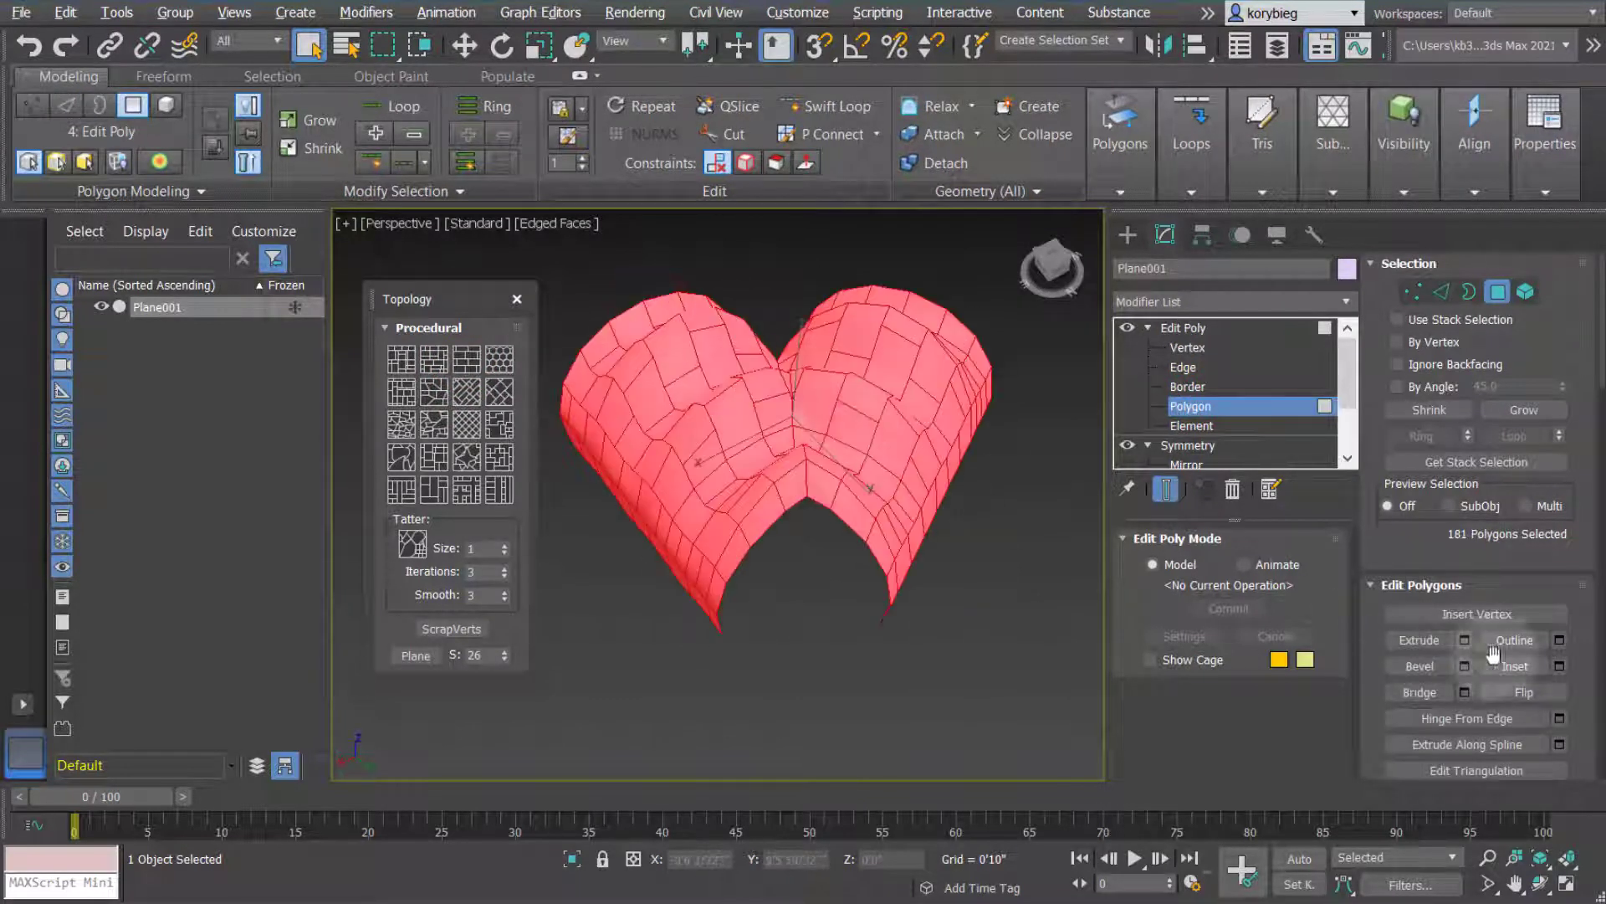
pyautogui.click(1560, 666)
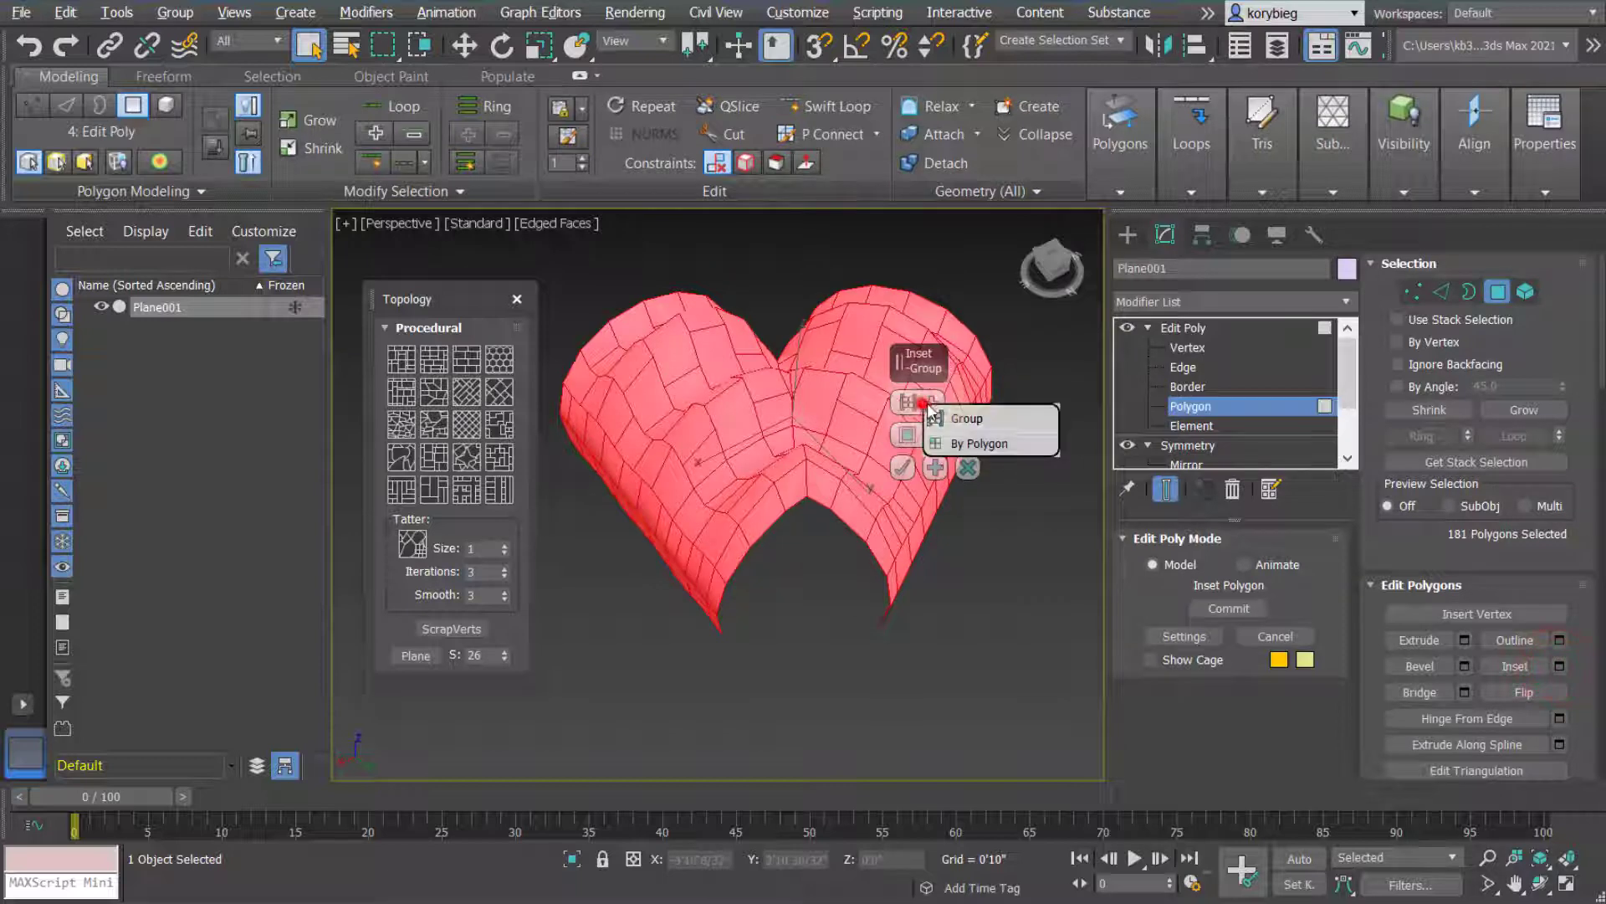
pyautogui.moveTo(904, 434); pyautogui.dragTo(906, 421)
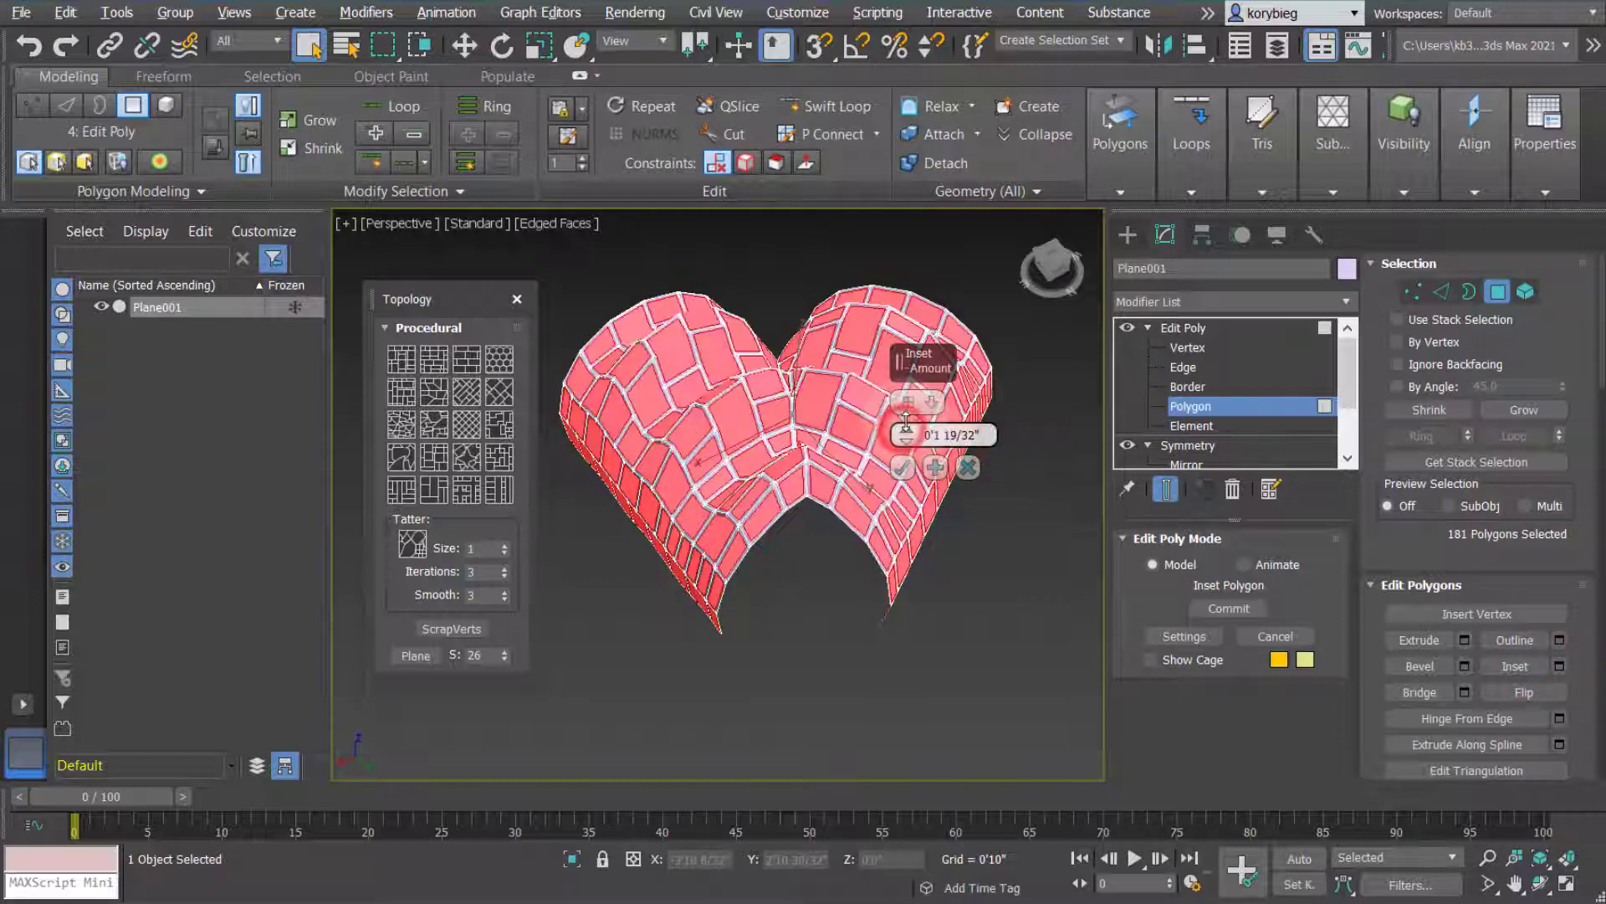
pyautogui.keyDown('alt'); pyautogui.moveTo(895, 464); pyautogui.dragTo(836, 511, button='middle'); pyautogui.keyUp('alt')
pyautogui.moveTo(835, 512); pyautogui.dragTo(824, 548, button='middle')
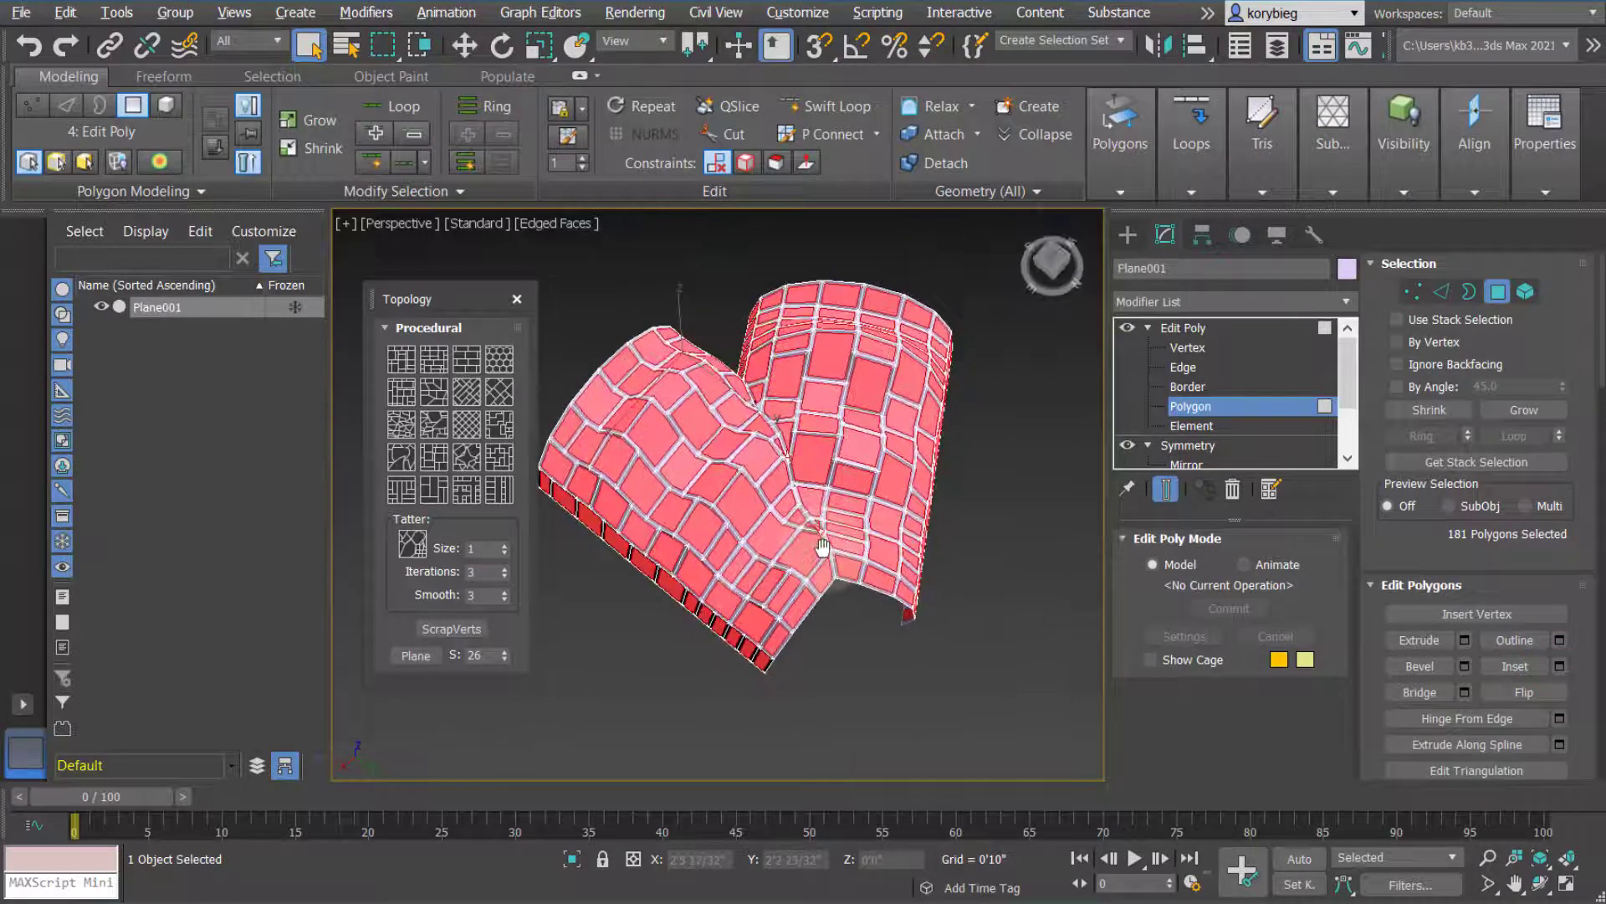
pyautogui.keyDown('alt'); pyautogui.moveTo(759, 667); pyautogui.dragTo(806, 521, button='middle'); pyautogui.keyUp('alt')
pyautogui.scroll(5, 753, 426)
pyautogui.scroll(-5, 786, 481)
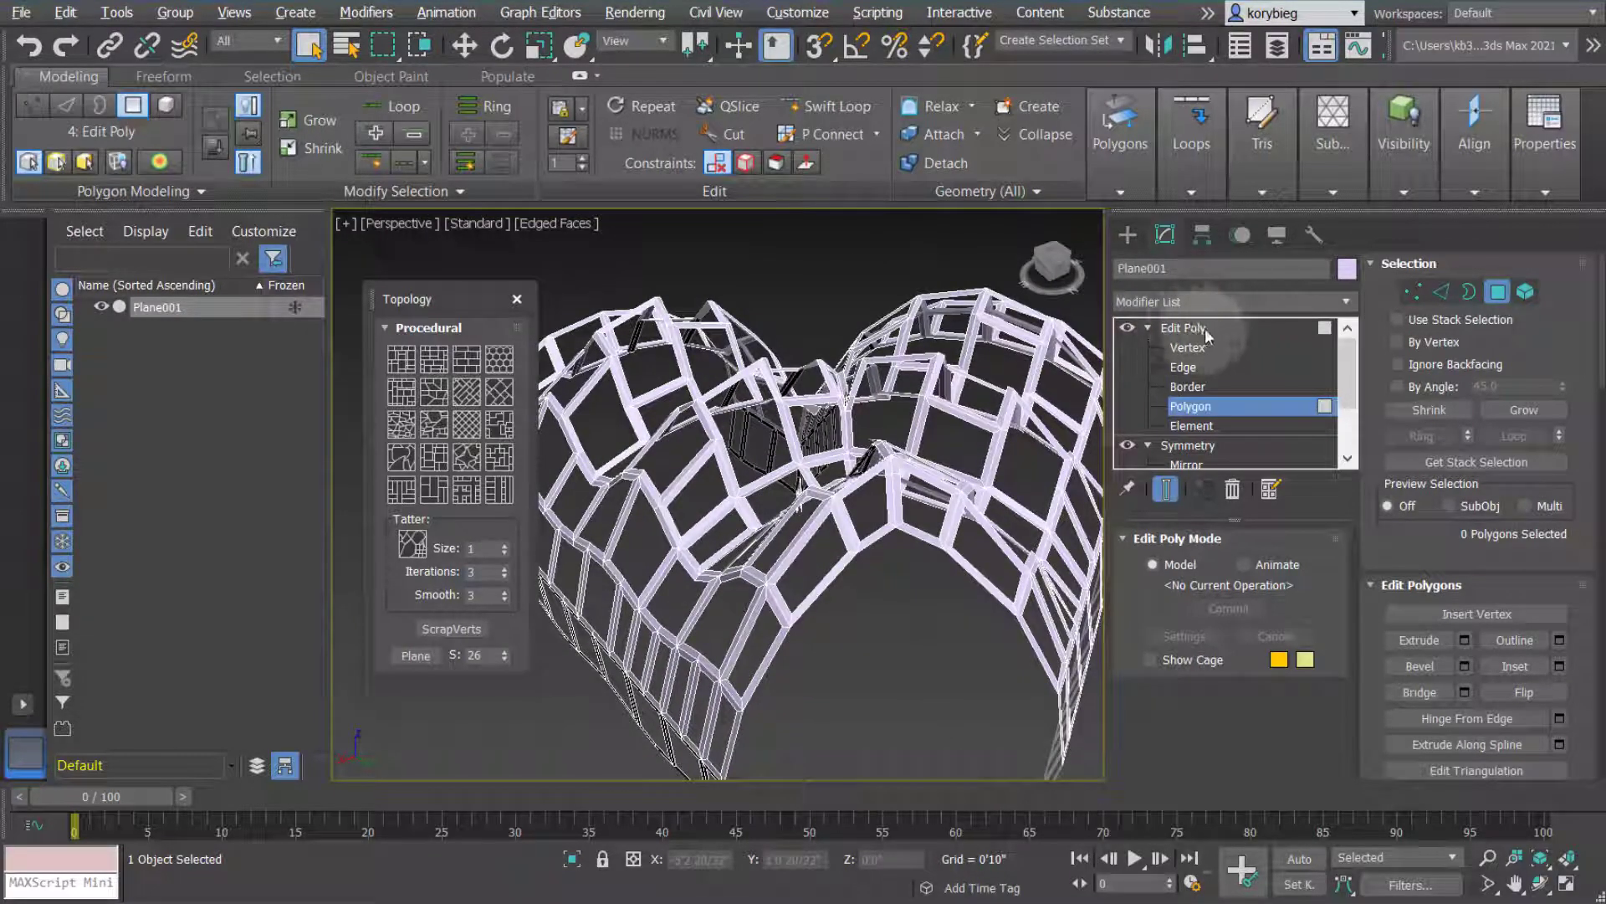
# Add a Shell modifier above Edit Poly to thicken the brick-patterned frame
pyautogui.click(1203, 326)
pyautogui.click(1345, 301)
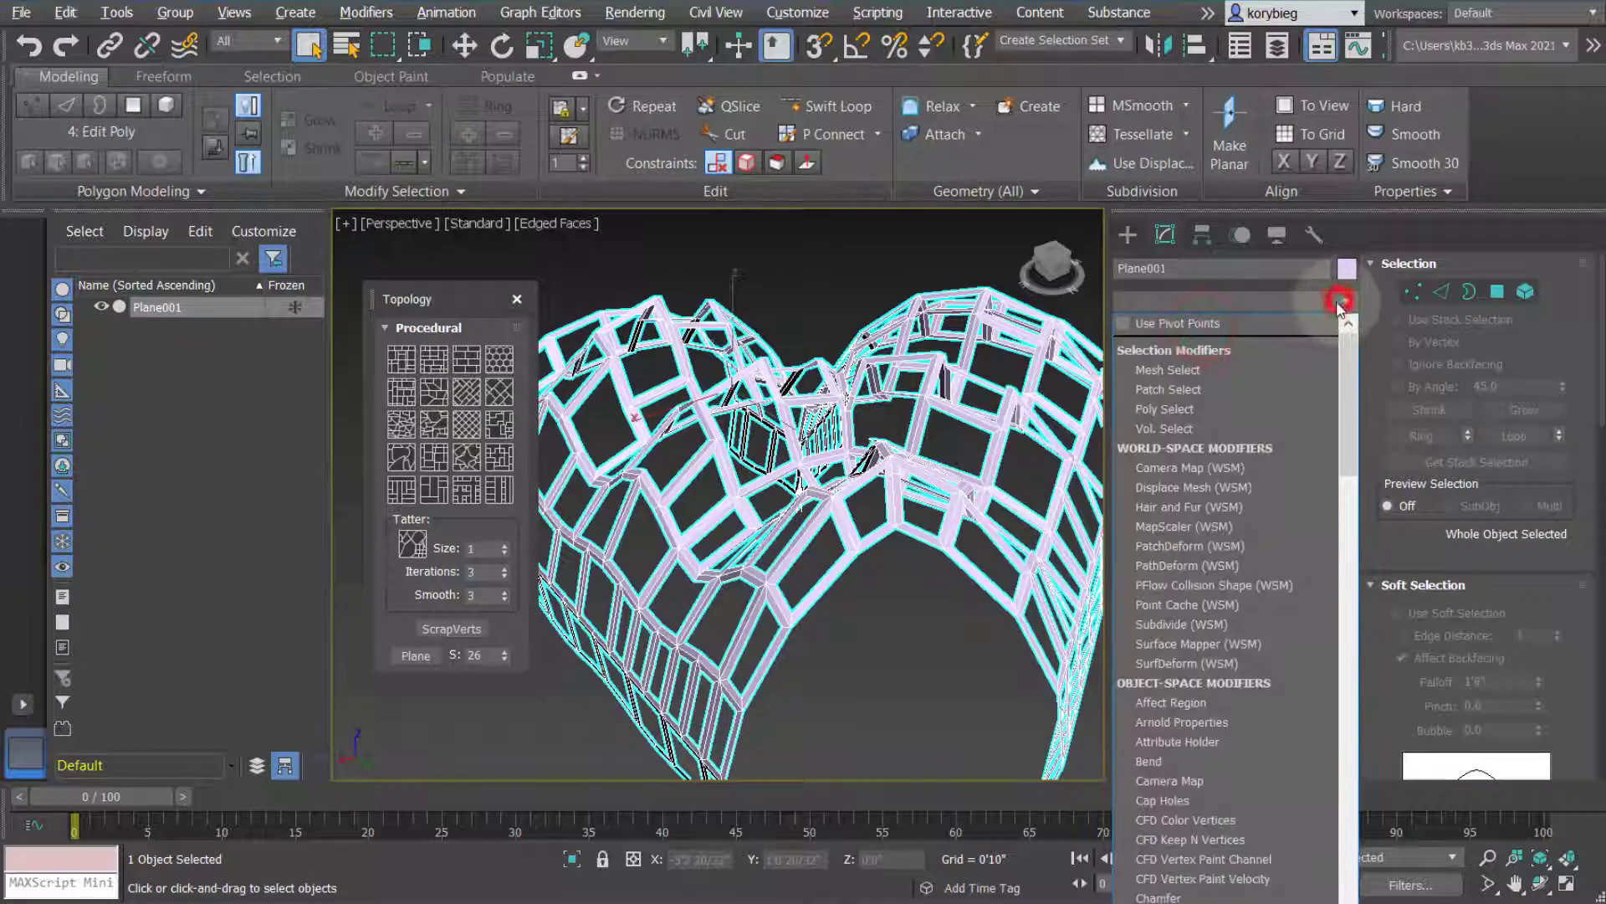
pyautogui.write('sh')
pyautogui.click(1151, 325)
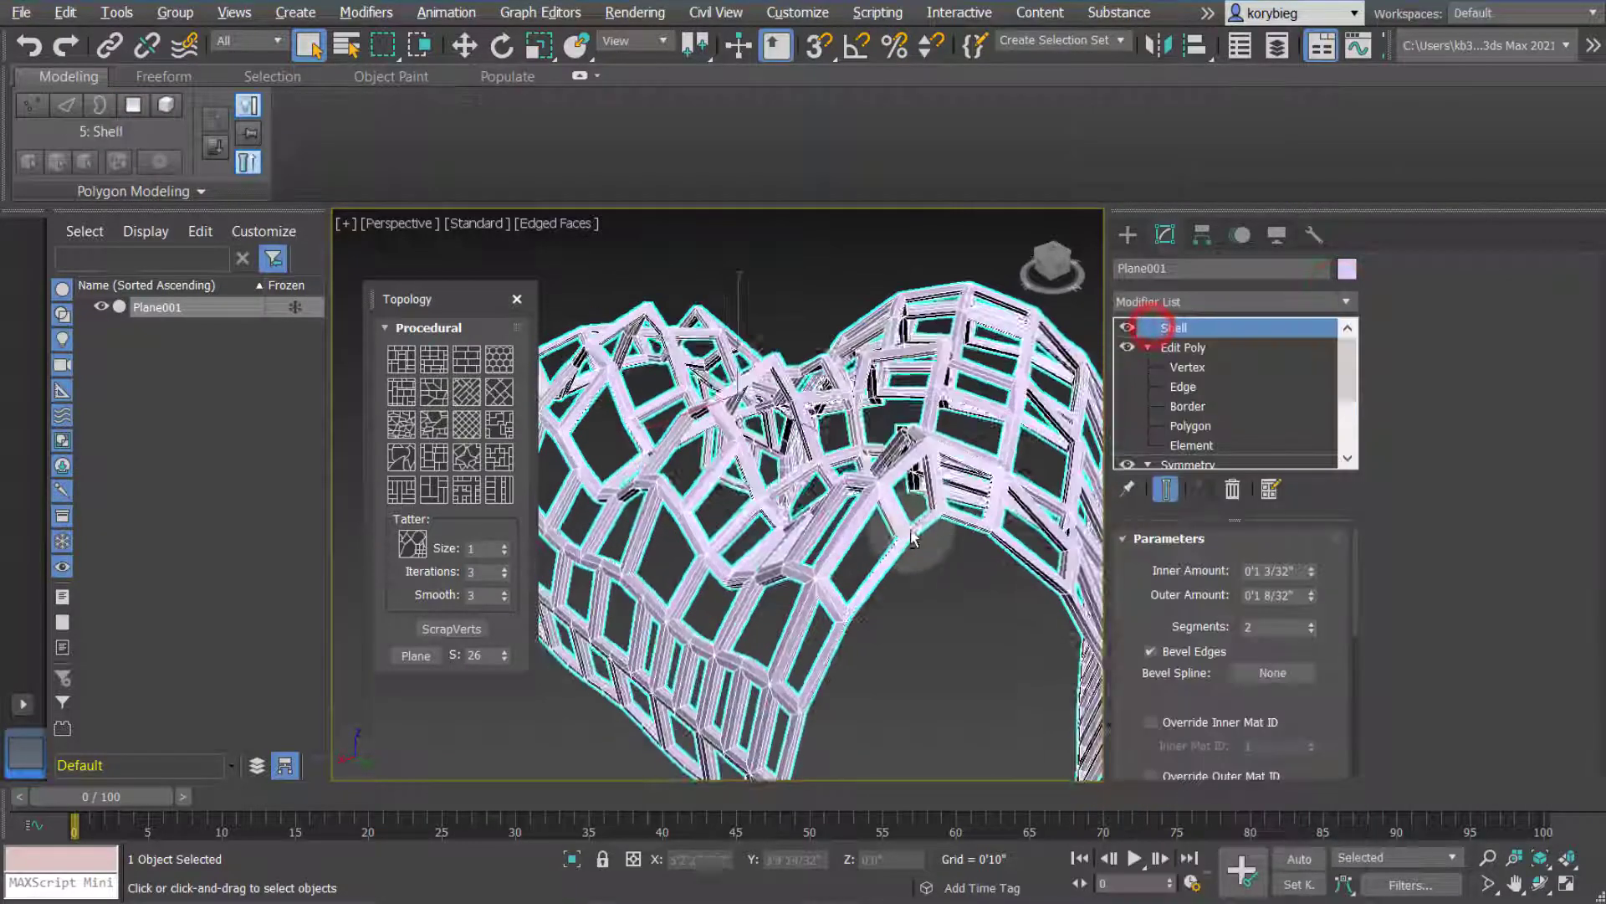
pyautogui.keyDown('alt'); pyautogui.moveTo(892, 466); pyautogui.dragTo(833, 483, button='middle'); pyautogui.keyUp('alt')
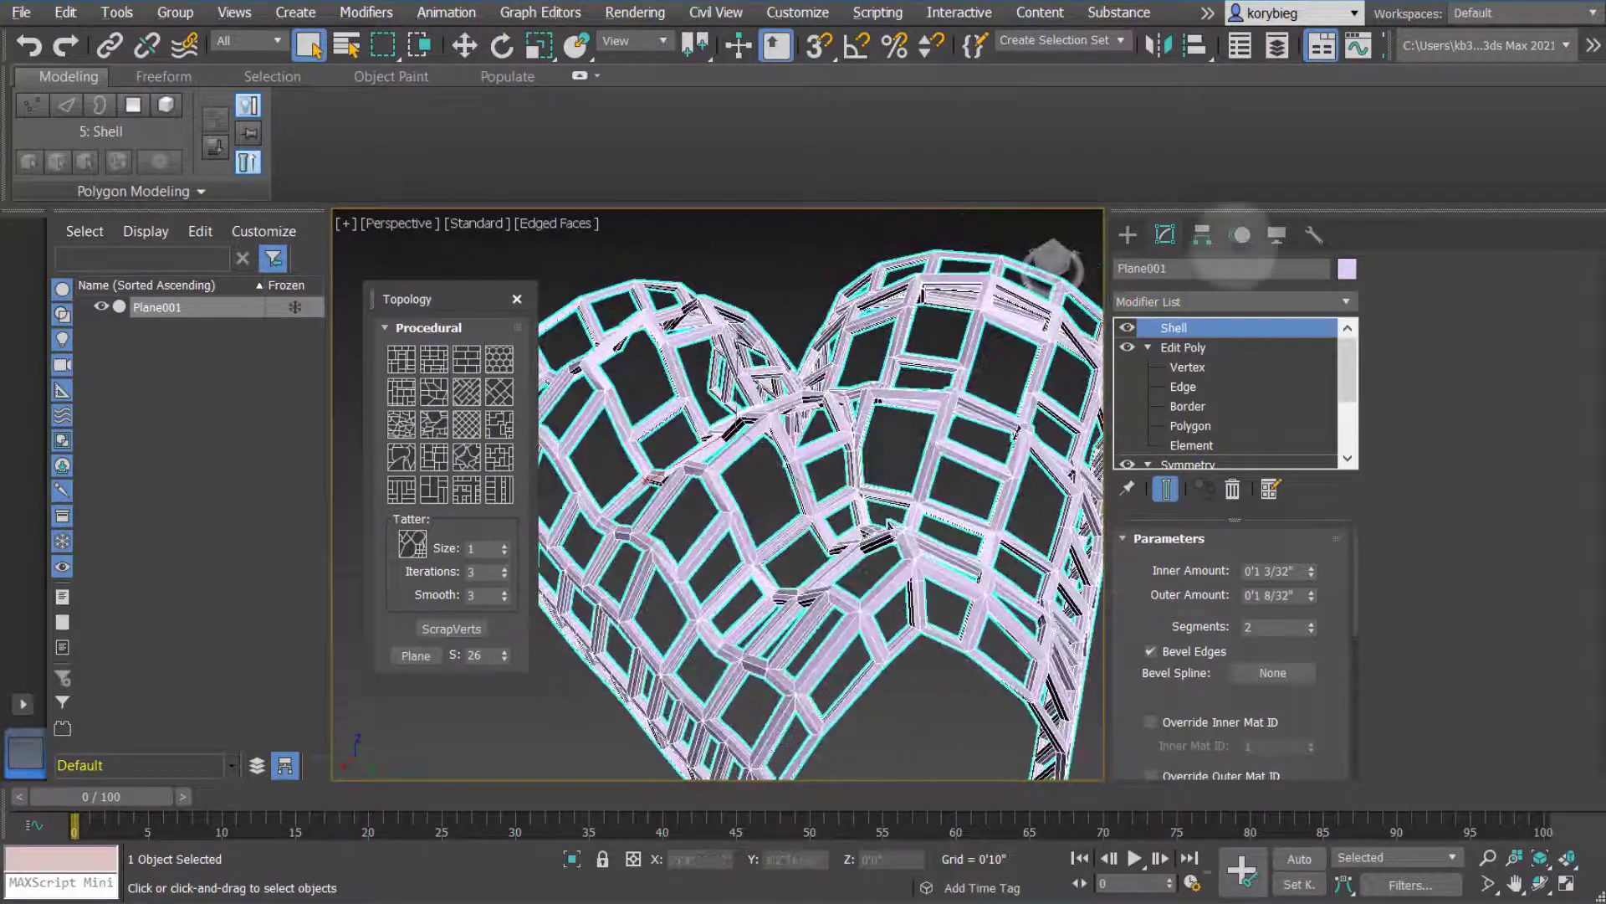
pyautogui.scroll(-2, 1188, 406)
# Inspect the base plane's parameters and the modifiers above it in the stack
pyautogui.click(915, 513)
pyautogui.moveTo(1308, 569); pyautogui.dragTo(1300, 563)
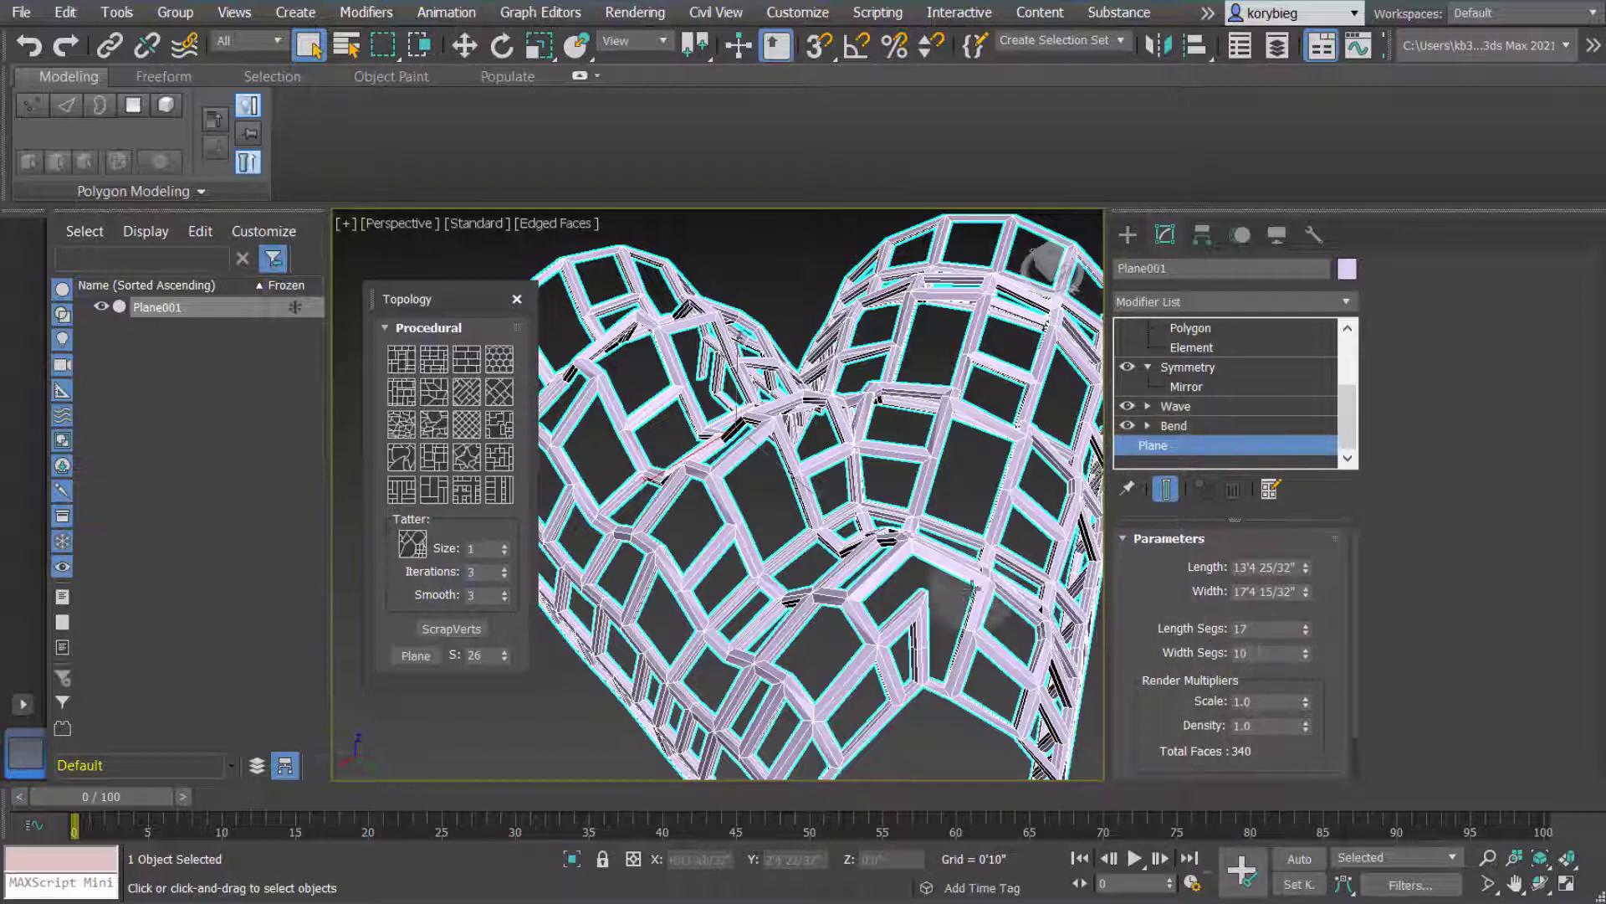
pyautogui.keyDown('alt'); pyautogui.moveTo(929, 484); pyautogui.dragTo(893, 578, button='middle'); pyautogui.keyUp('alt')
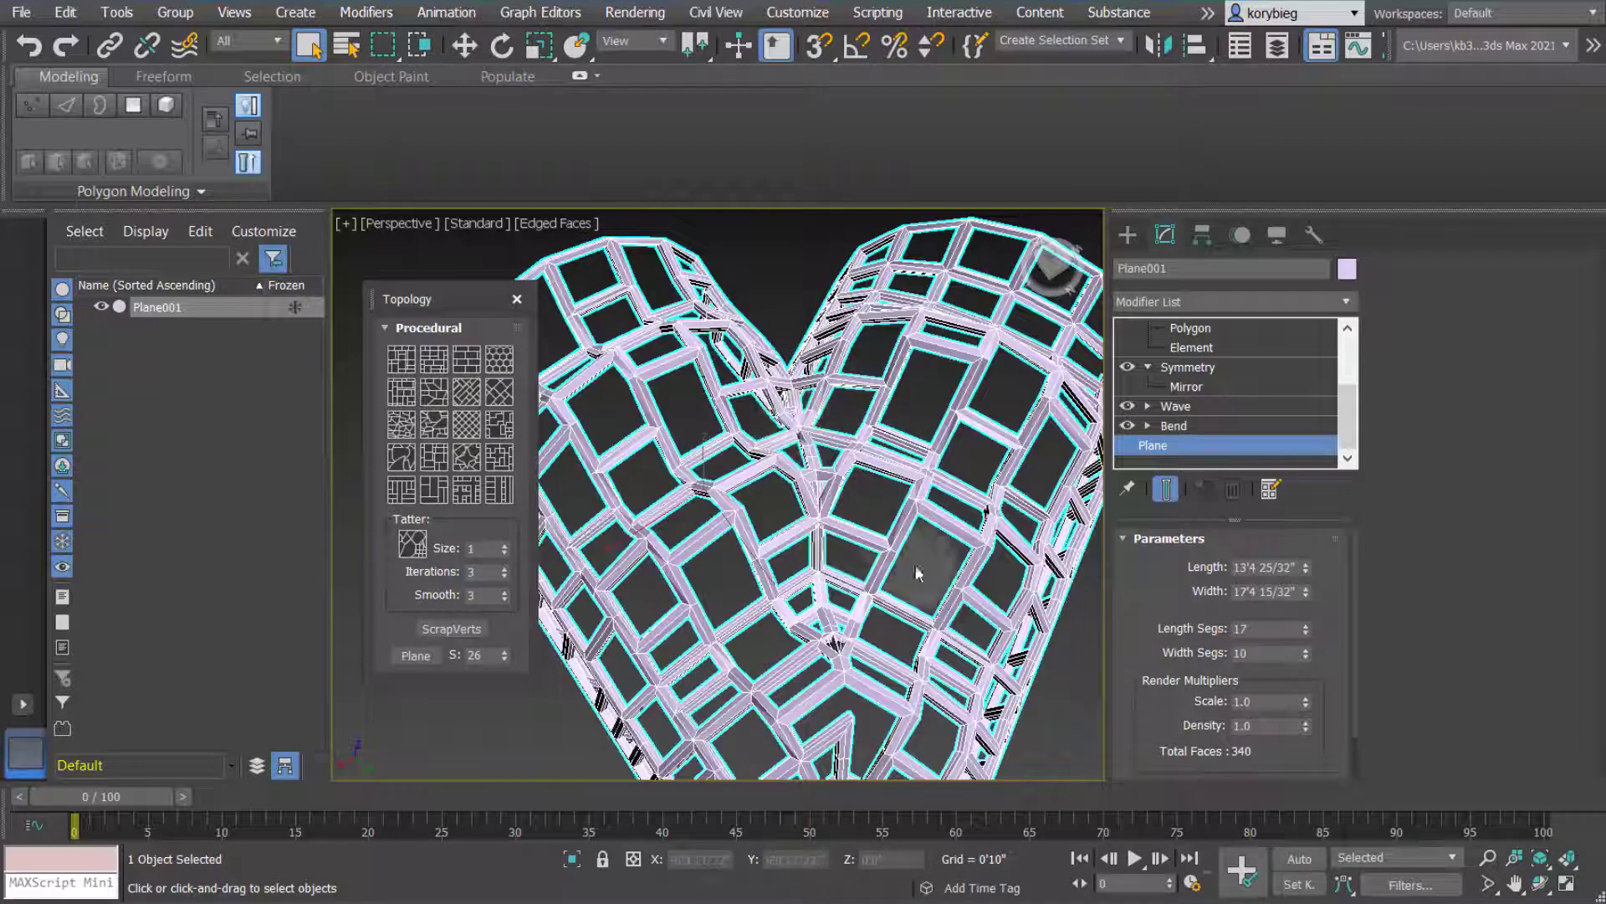
pyautogui.scroll(3, 1215, 351)
pyautogui.click(1183, 347)
pyautogui.click(1178, 329)
pyautogui.click(1184, 347)
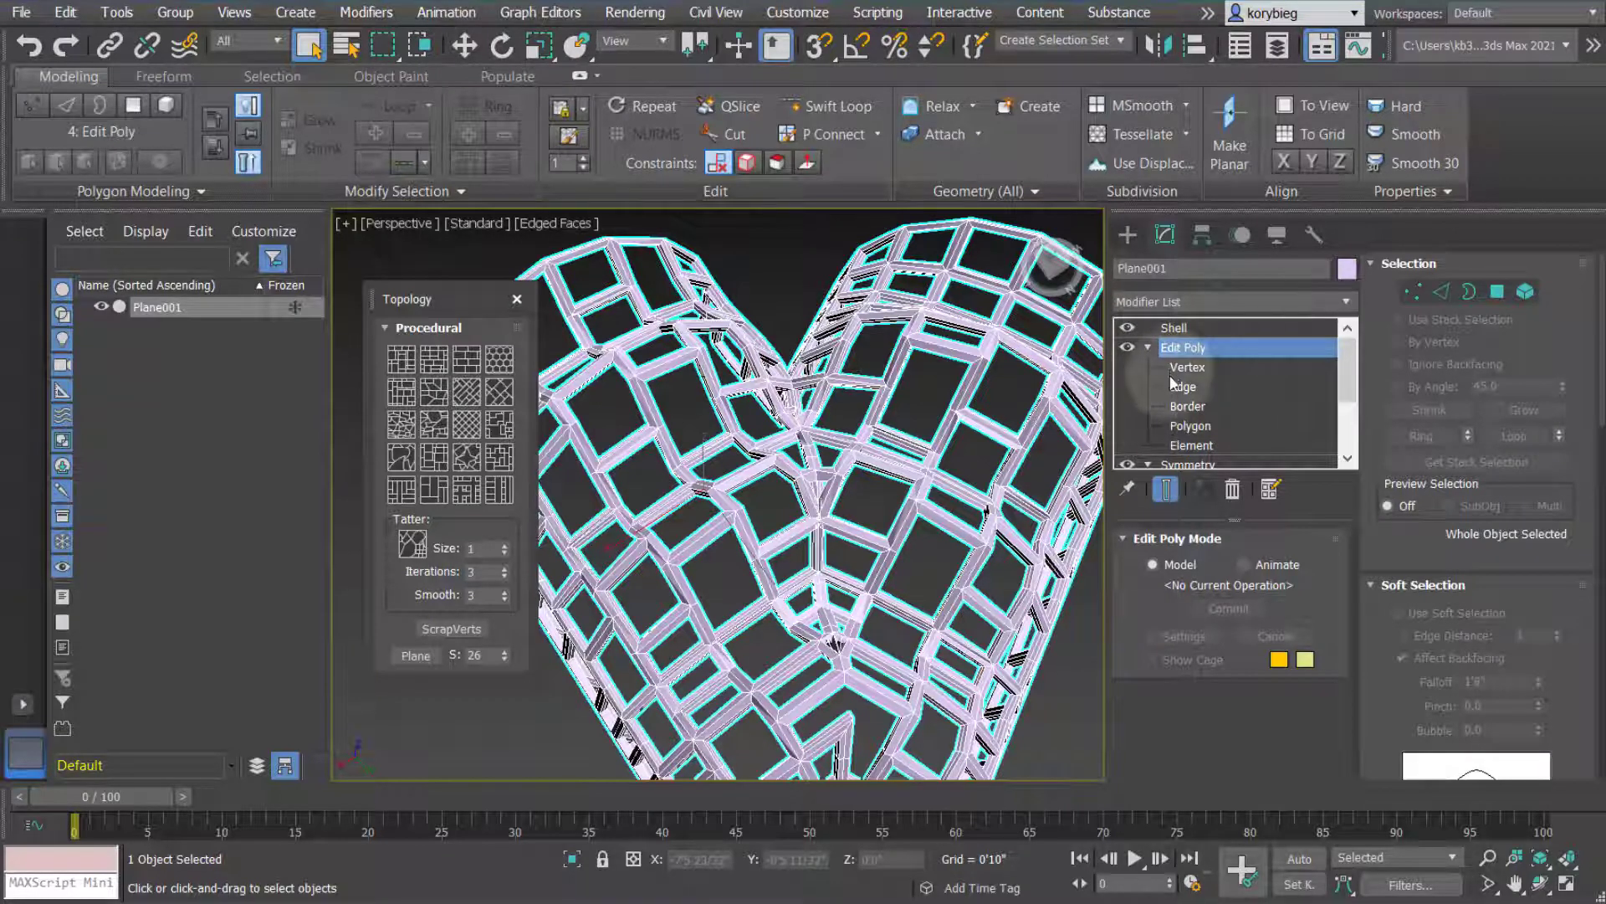
# Delete the Shell modifier and the Edit Poly modifier beneath it from the plane's stack
pyautogui.click(1178, 344)
pyautogui.rightClick(1178, 330)
pyautogui.click(1236, 366)
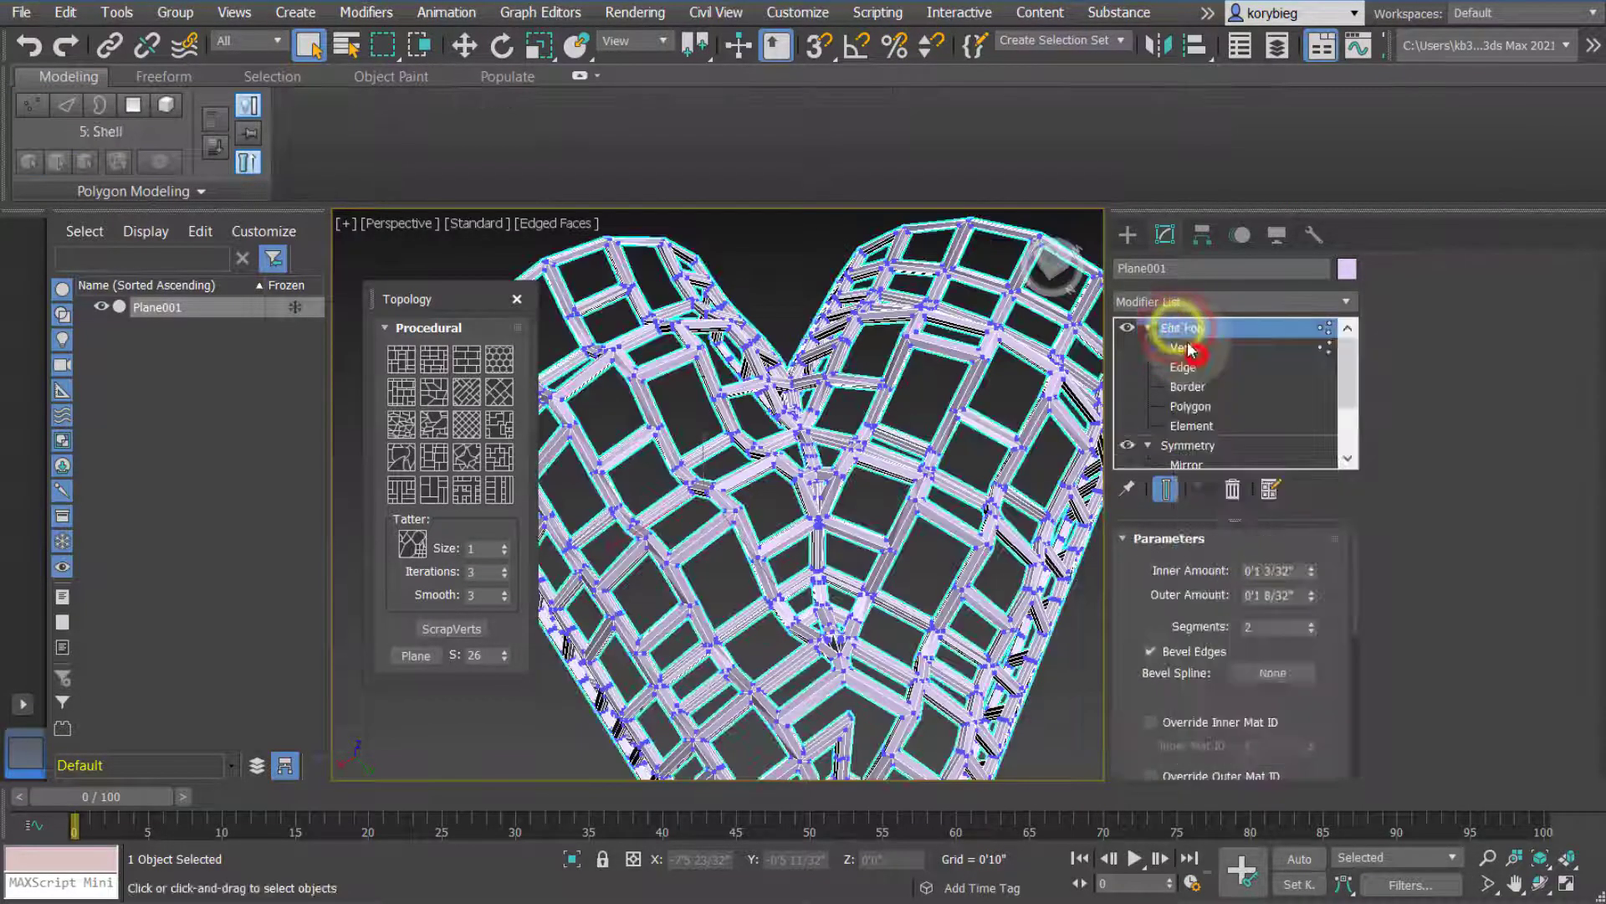
pyautogui.rightClick(1180, 330)
pyautogui.click(1182, 328)
pyautogui.rightClick(1181, 328)
pyautogui.click(1230, 344)
pyautogui.click(1215, 363)
pyautogui.click(1188, 326)
pyautogui.rightClick(1188, 325)
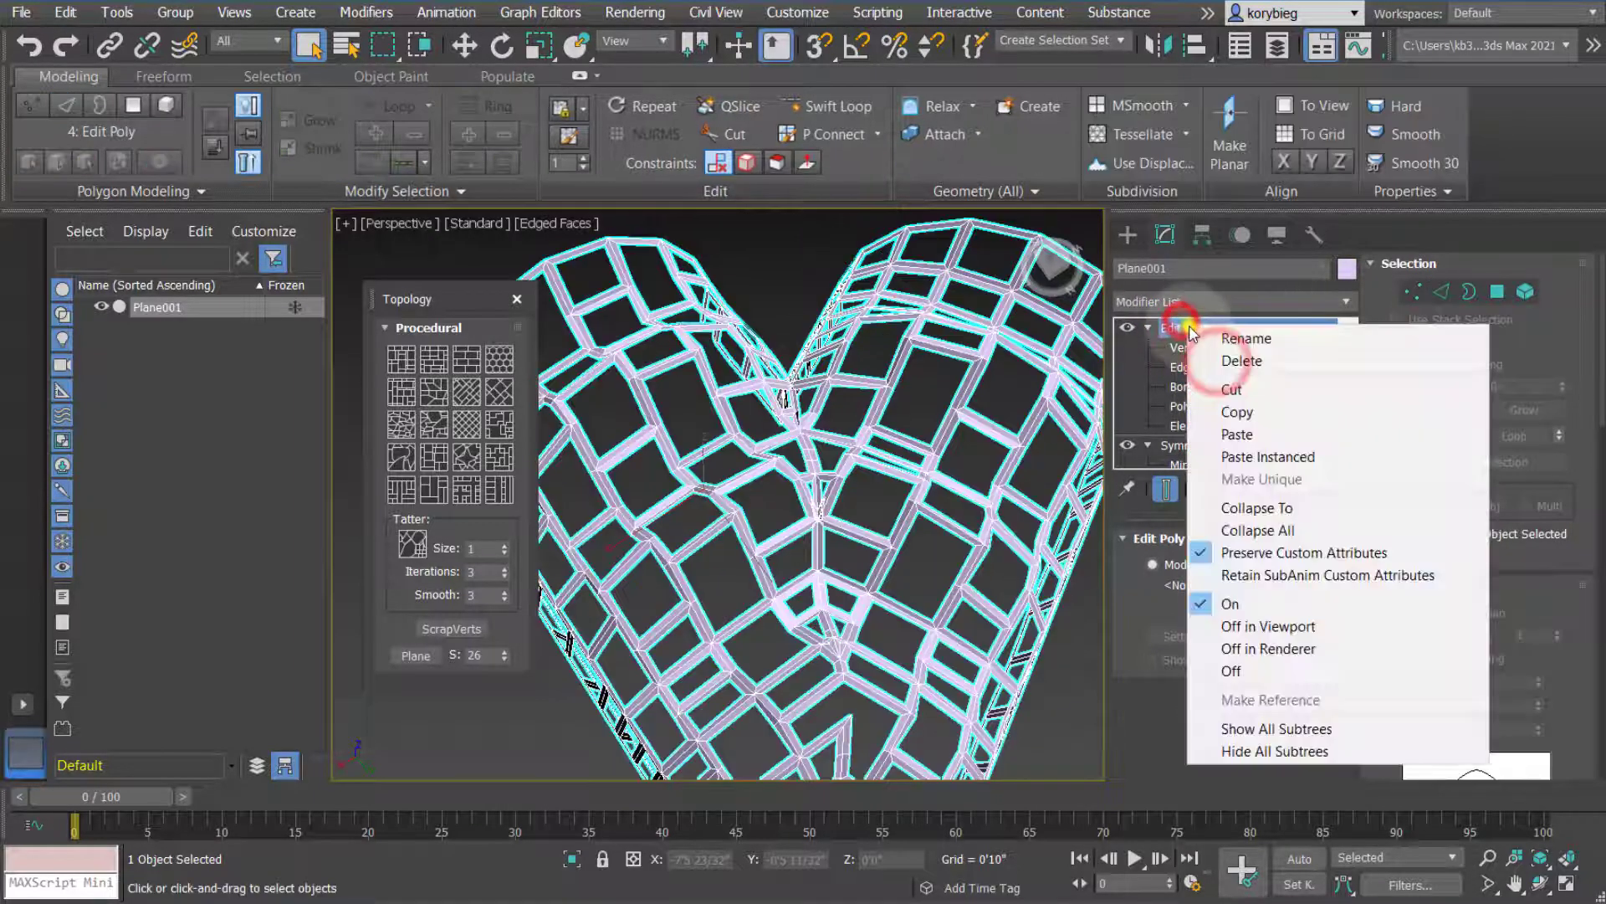
pyautogui.click(1243, 361)
# Add a new Edit Poly modifier on top of the plane's Symmetry modifier
pyautogui.click(1348, 302)
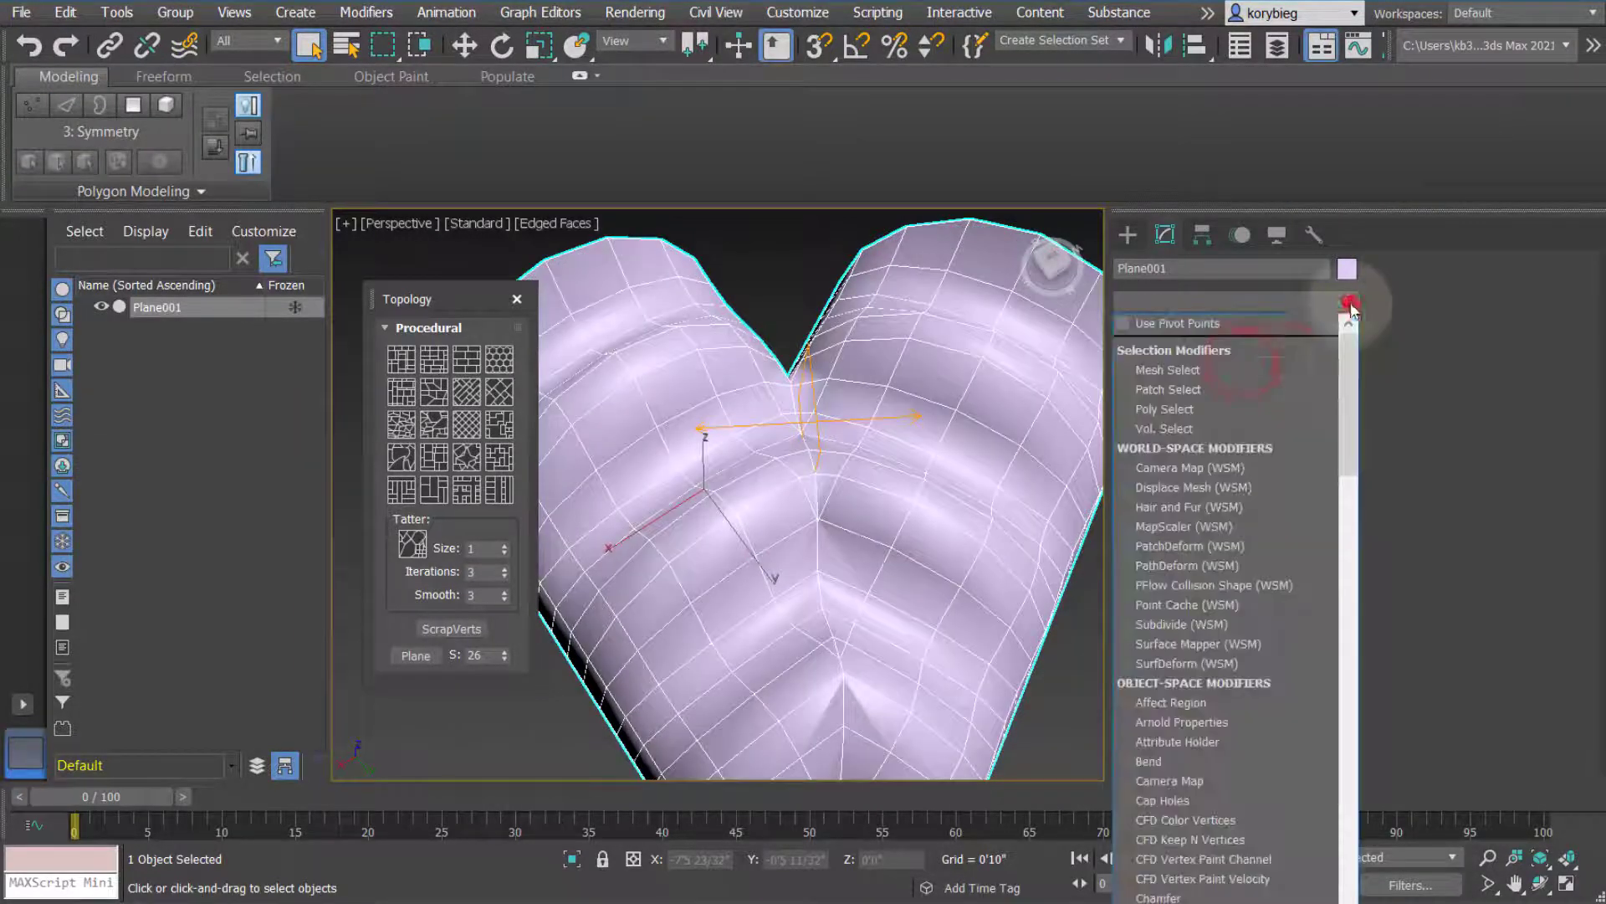
pyautogui.scroll(-5, 1203, 755)
pyautogui.click(1178, 842)
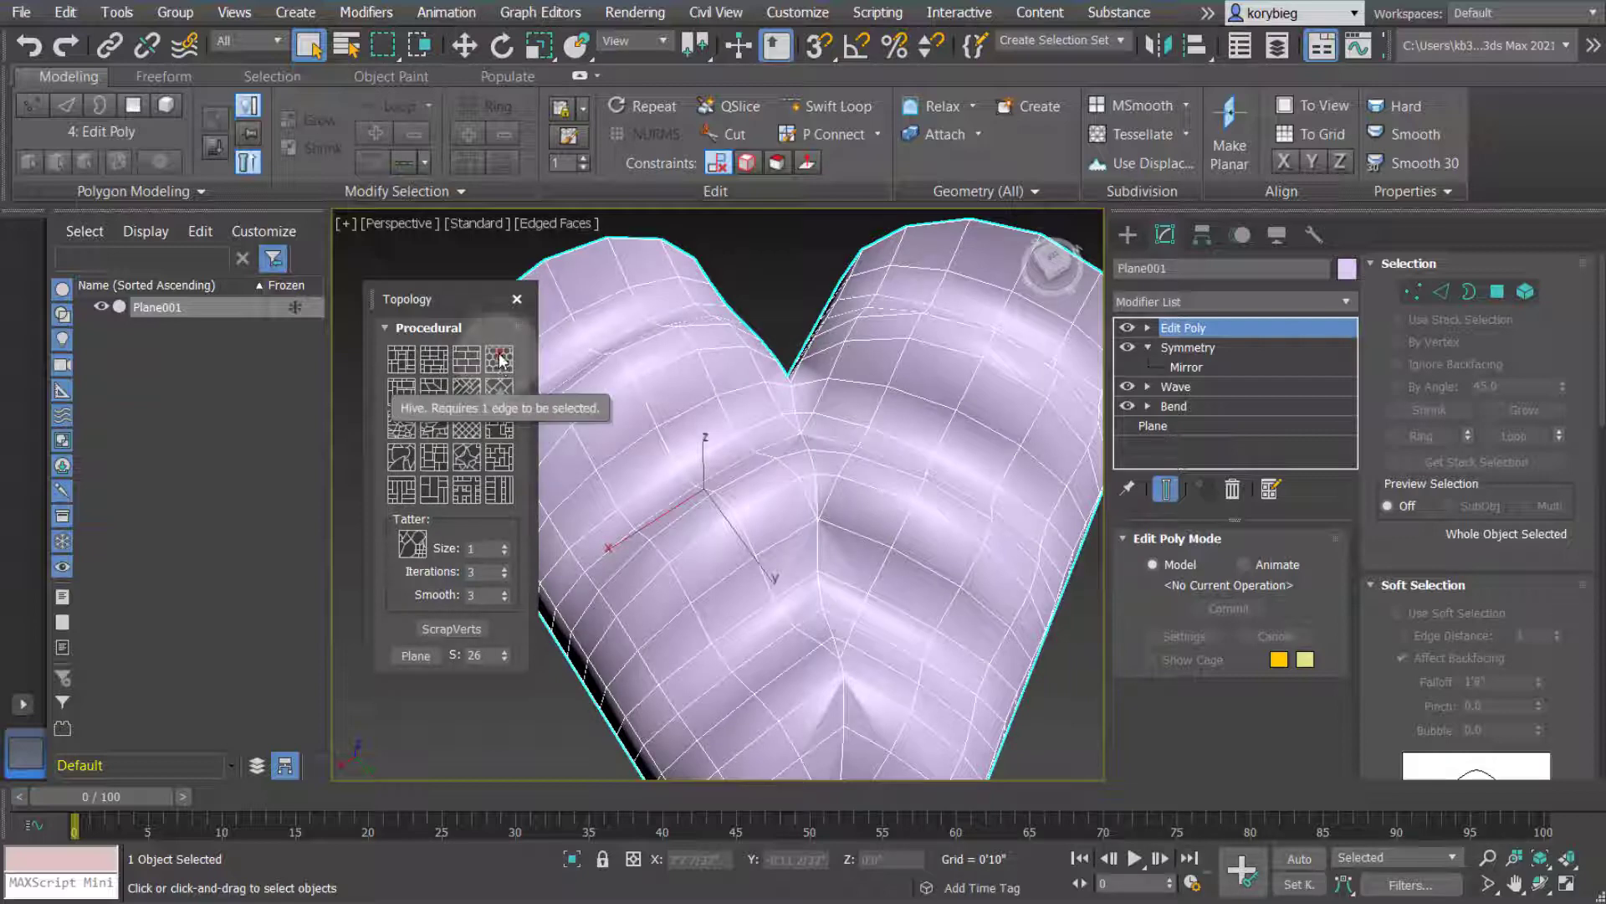
# Select an edge on one half of the surface and apply the Hive topology pattern
pyautogui.click(500, 358)
pyautogui.click(1148, 328)
pyautogui.click(1183, 366)
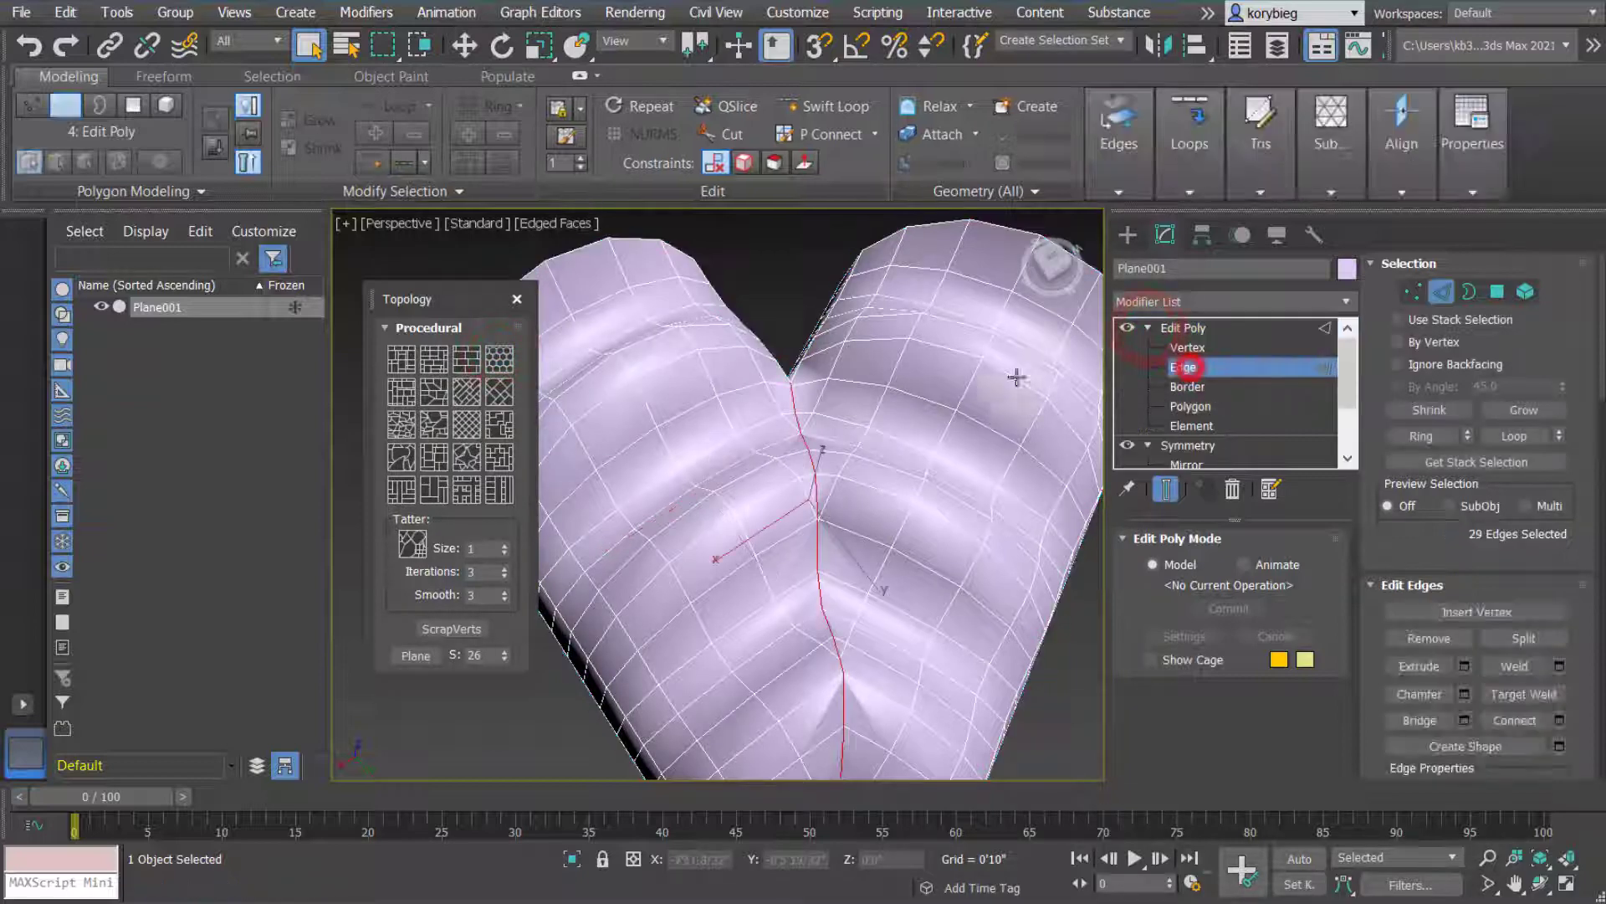
pyautogui.click(965, 385)
pyautogui.click(499, 358)
pyautogui.keyDown('alt'); pyautogui.moveTo(781, 448); pyautogui.dragTo(700, 588, button='middle'); pyautogui.keyUp('alt')
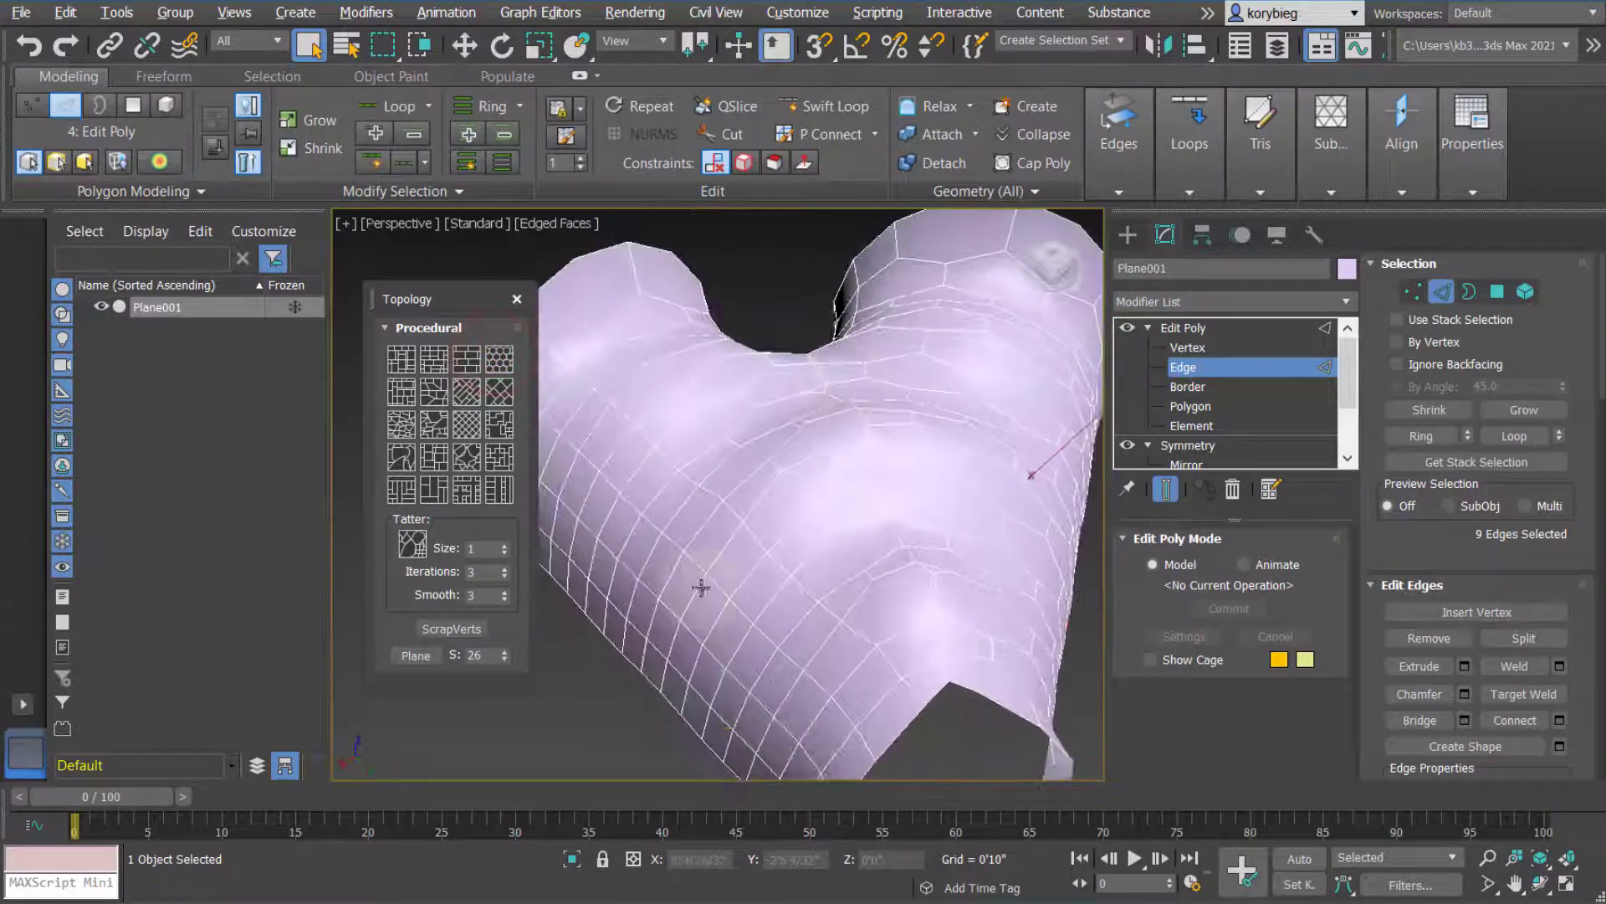
pyautogui.keyDown('alt'); pyautogui.moveTo(844, 578); pyautogui.dragTo(722, 445, button='middle'); pyautogui.keyUp('alt')
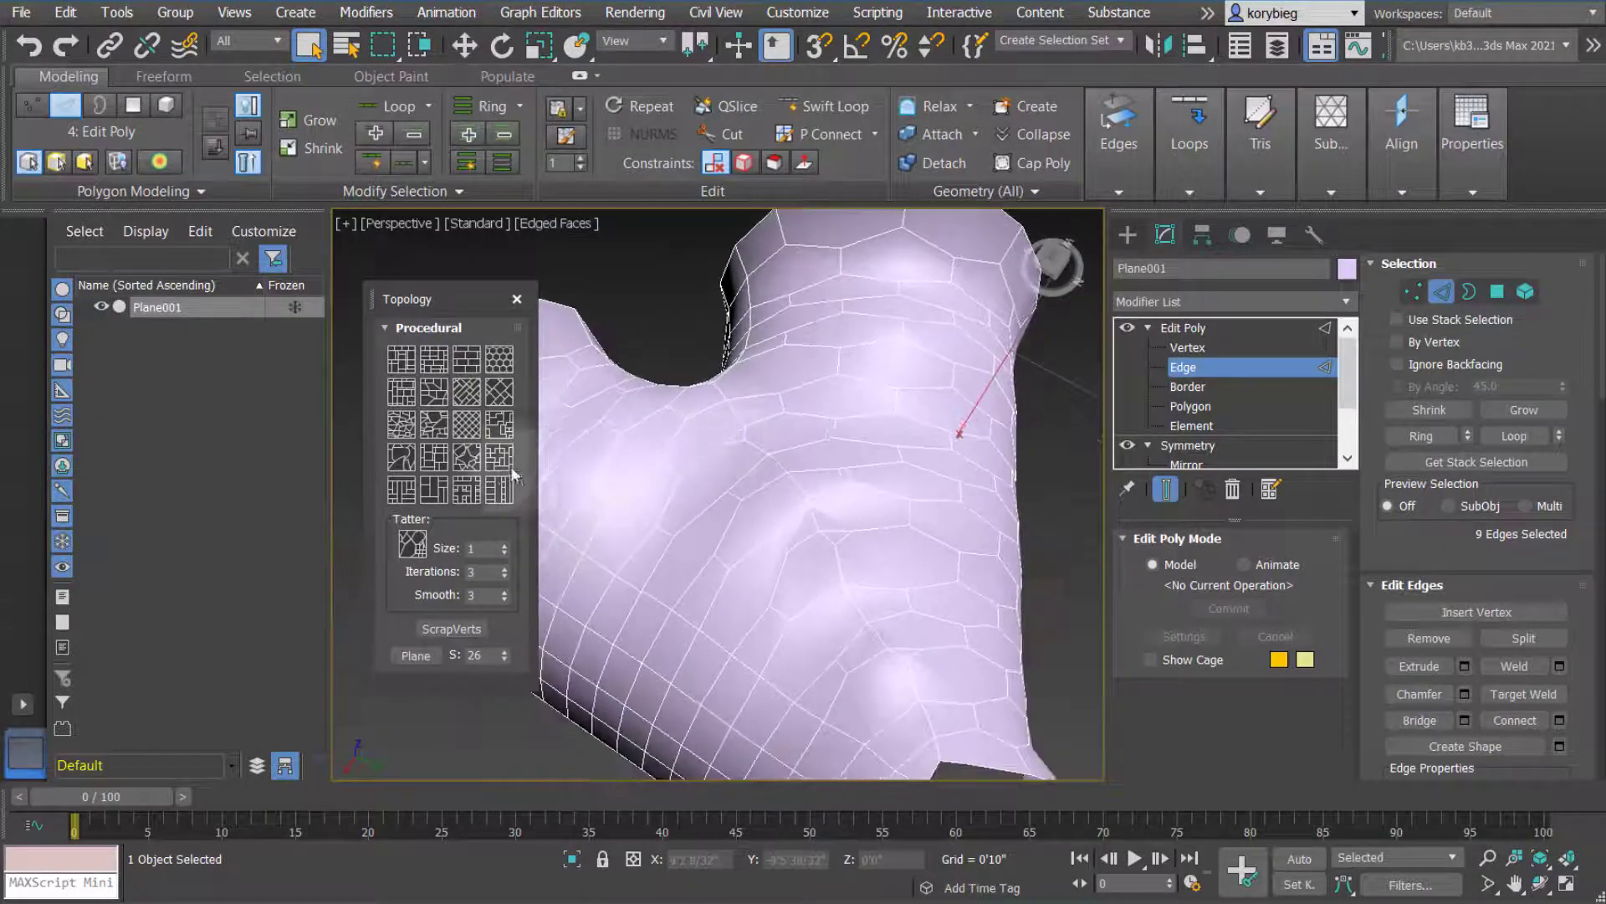